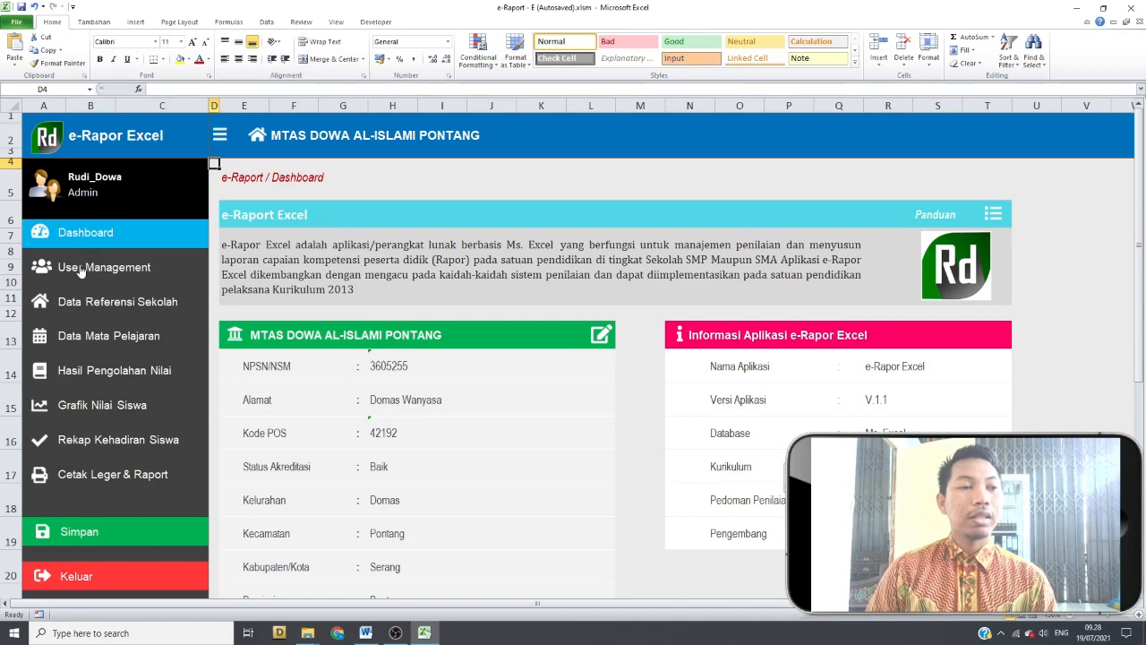
Examine the finished menu's Data Referensi Sekolah and User Management pages, and return to the Dashboard page
{"action": "left_click", "coordinate": [104, 302]}
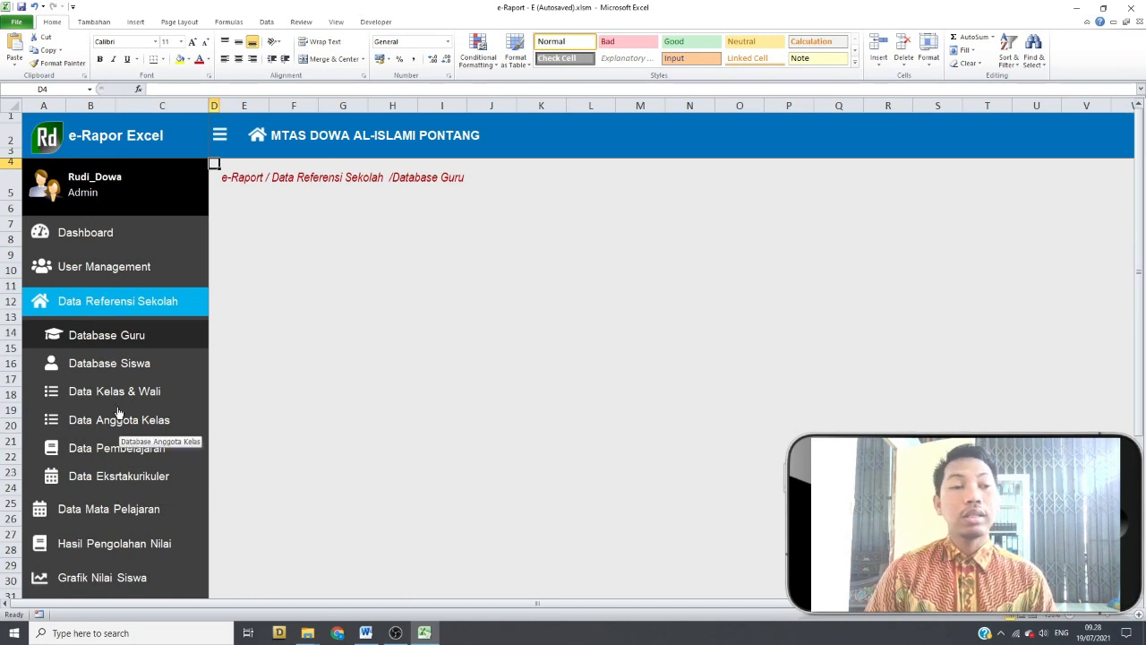
{"action": "left_click", "coordinate": [94, 267]}
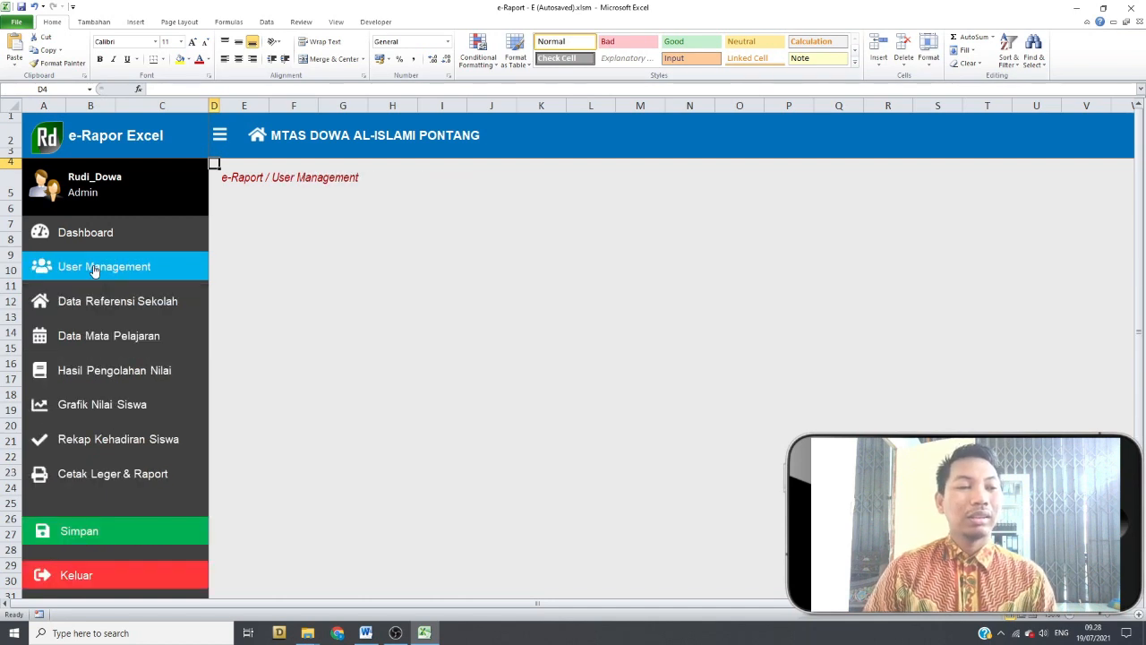
{"action": "left_click", "coordinate": [101, 298]}
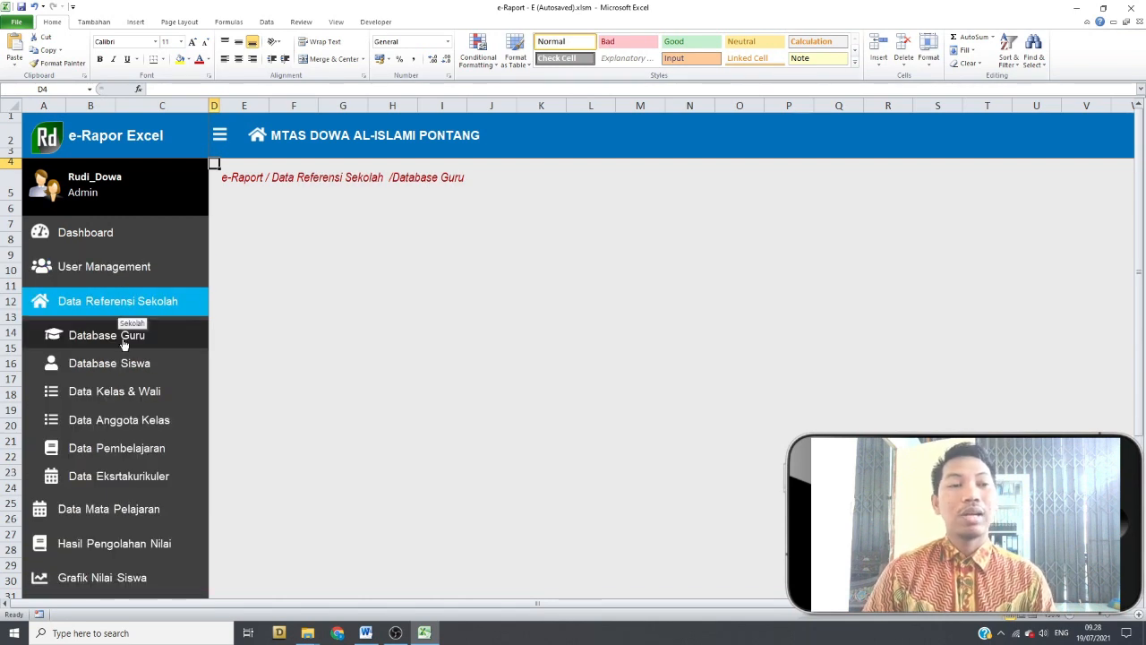
{"action": "left_click", "coordinate": [99, 269]}
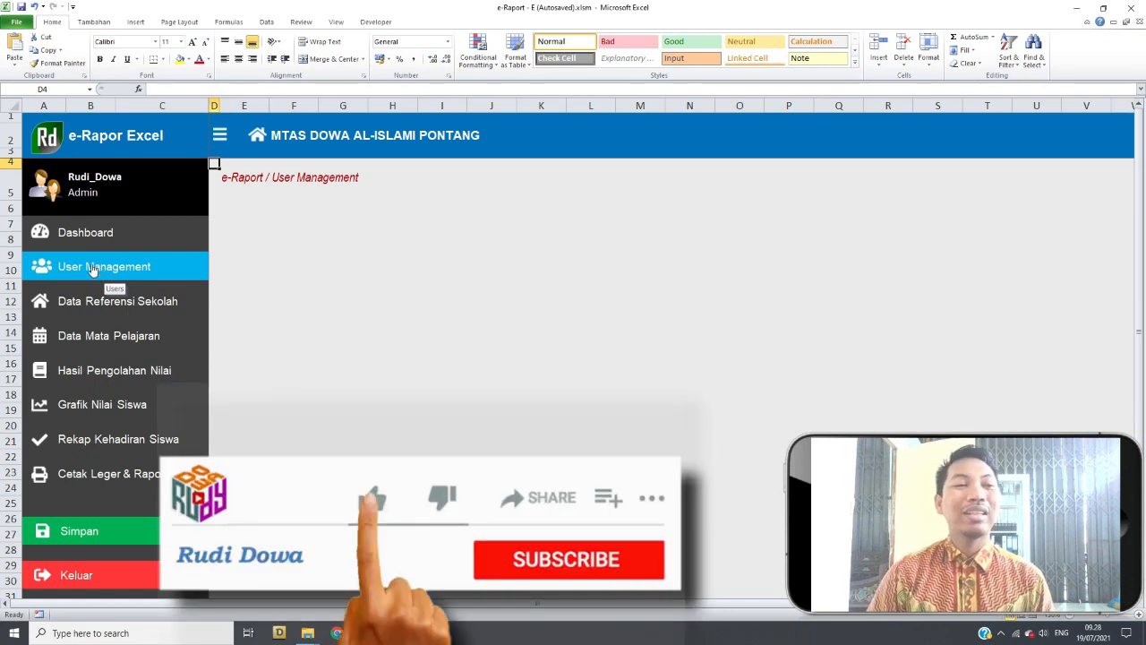
{"action": "left_click", "coordinate": [87, 232]}
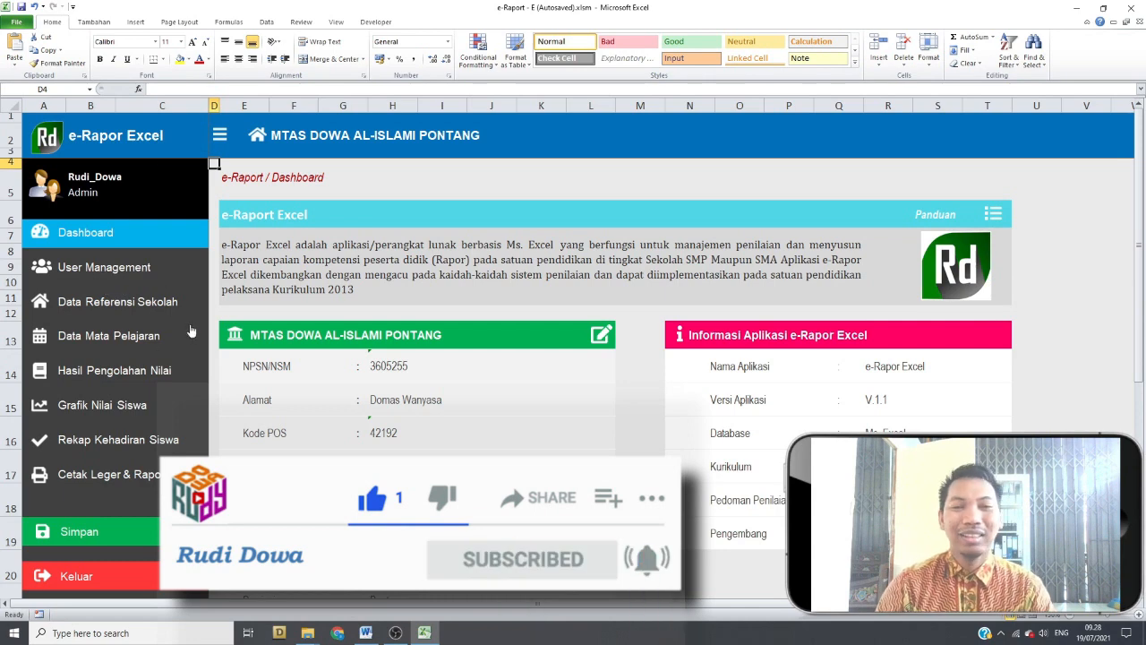
Close the e-Raport workbook without saving and start Microsoft Excel 2010 with a blank workbook
{"action": "left_click", "coordinate": [1131, 7]}
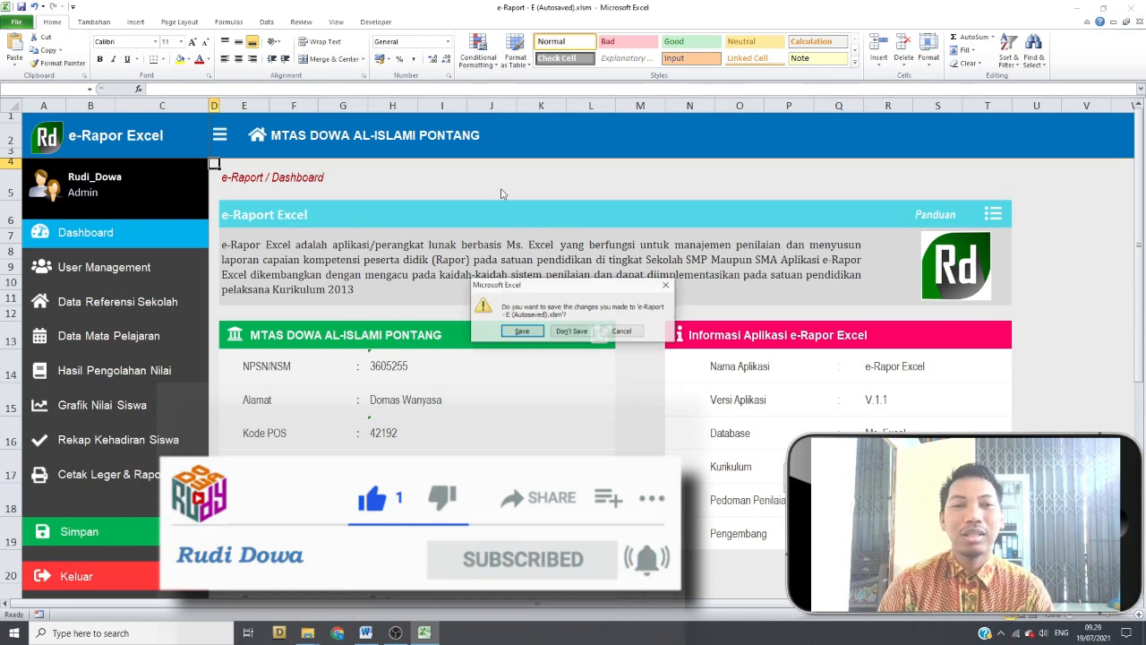
{"action": "left_click", "coordinate": [573, 330]}
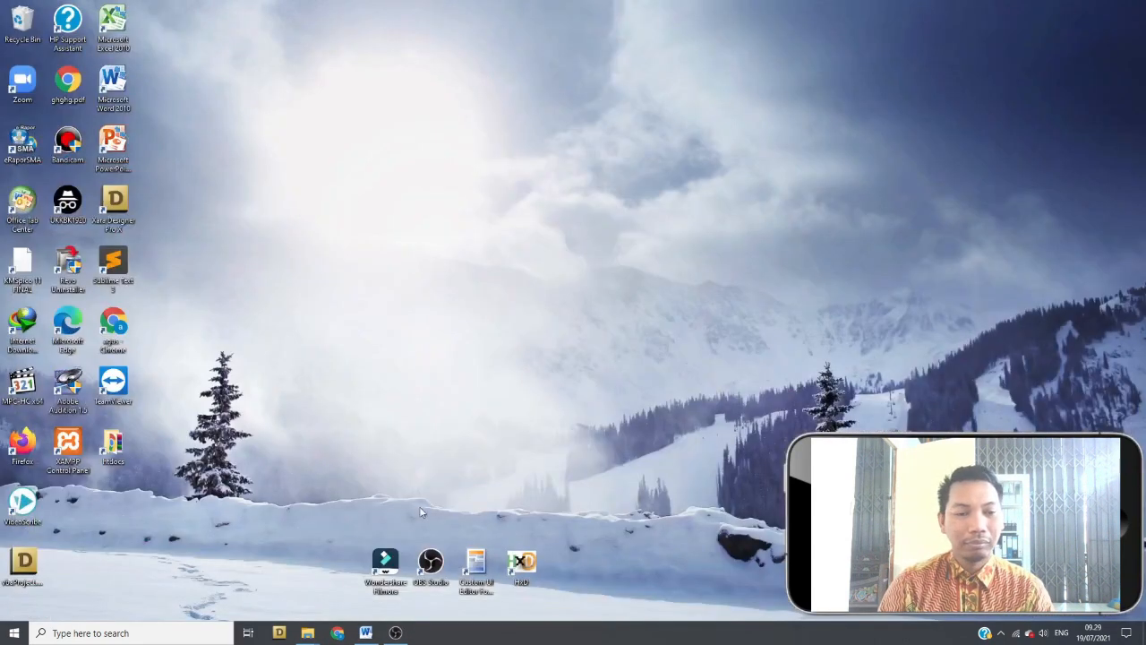
{"action": "left_click", "coordinate": [153, 633]}
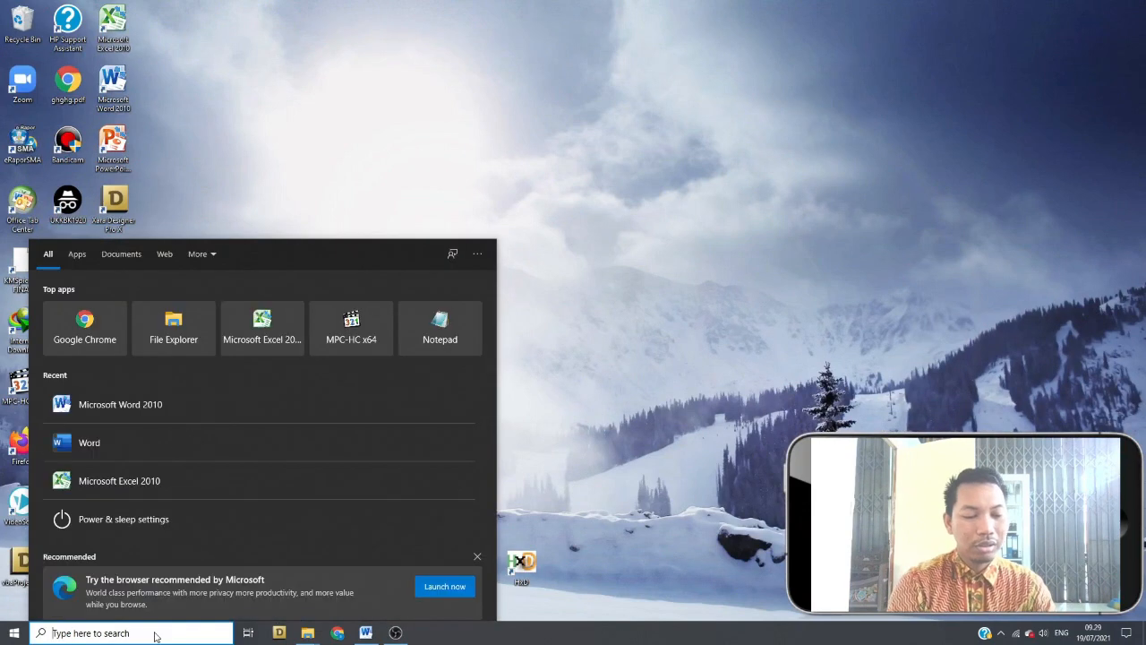
{"action": "type", "text": "exce"}
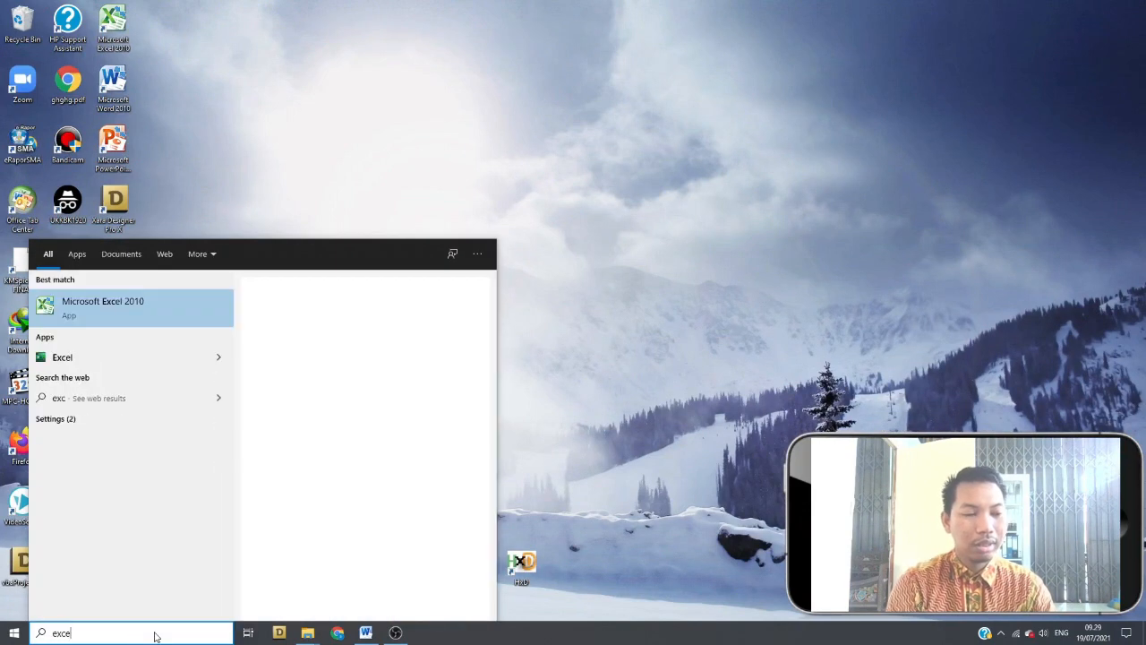
{"action": "left_click", "coordinate": [135, 306]}
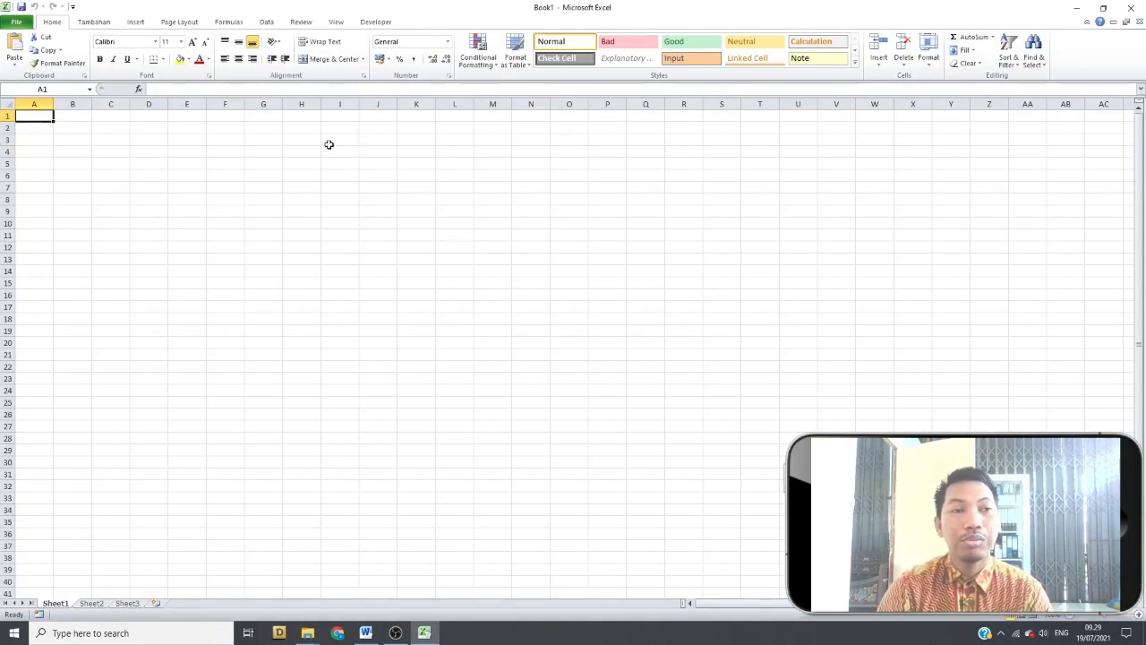
Fill columns A to C of Sheet1 with a near-black colour as the menu sidebar background
{"action": "left_click_drag", "start_coordinate": [41, 105], "coordinate": [108, 107]}
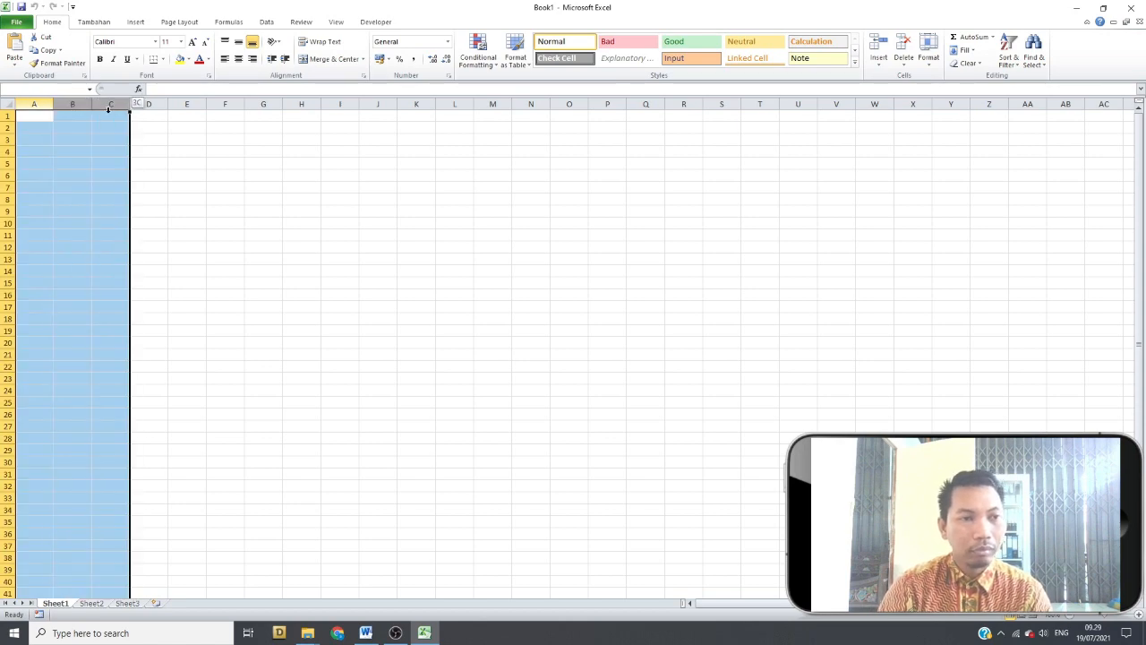
{"action": "left_click", "coordinate": [190, 59]}
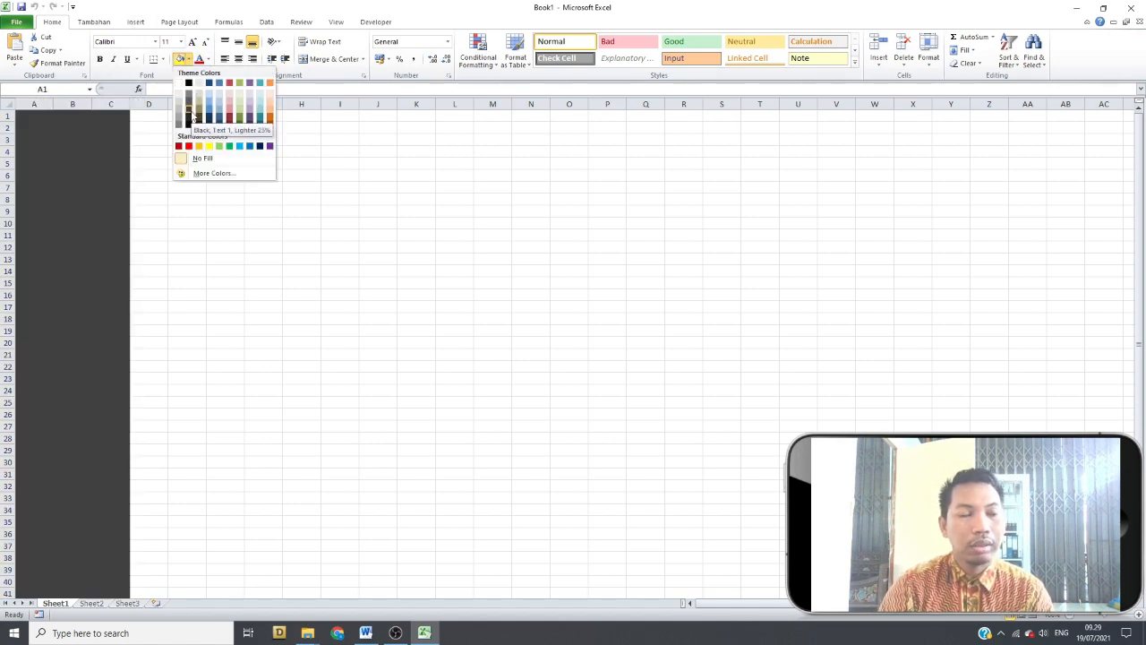
{"action": "left_click", "coordinate": [260, 146]}
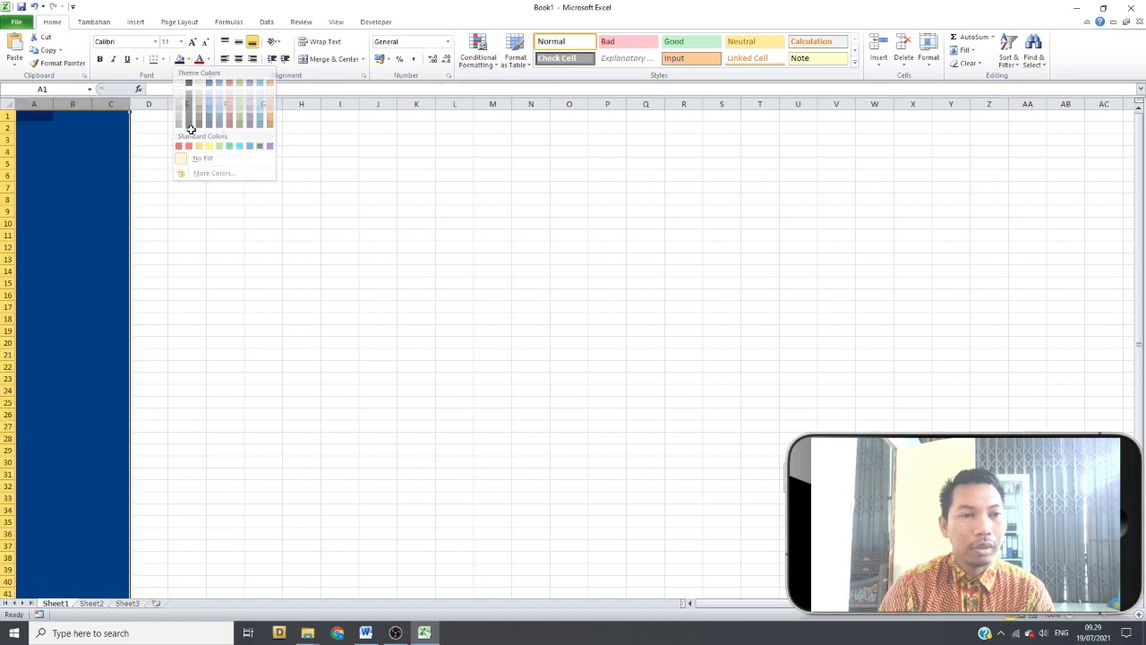
{"action": "left_click", "coordinate": [189, 59]}
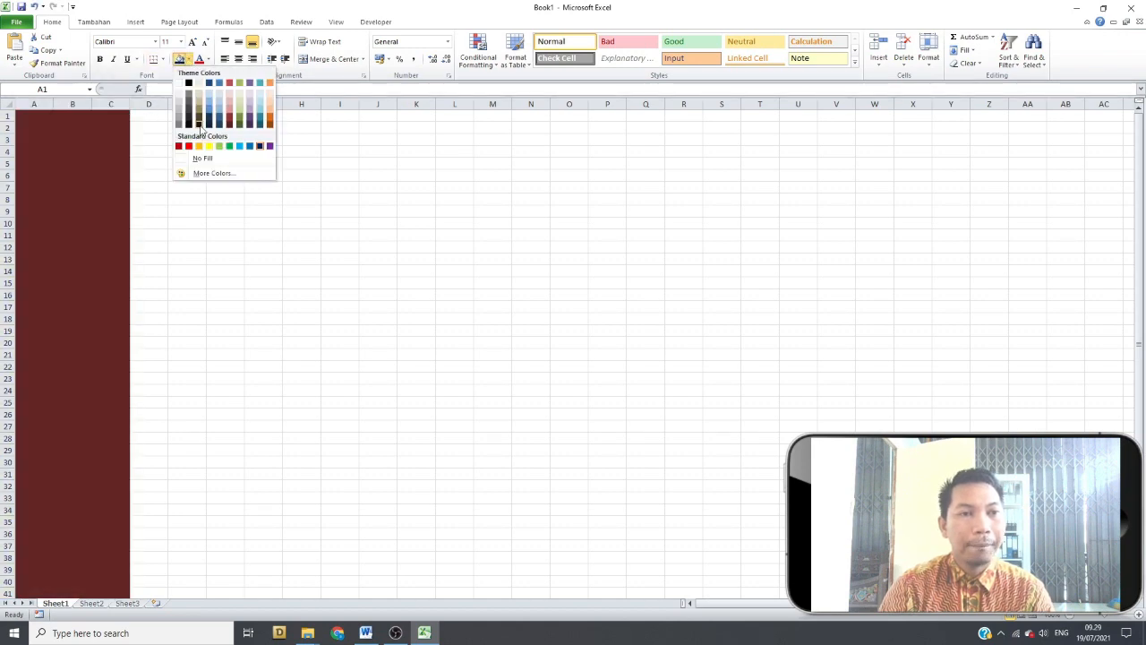
{"action": "left_click", "coordinate": [126, 112]}
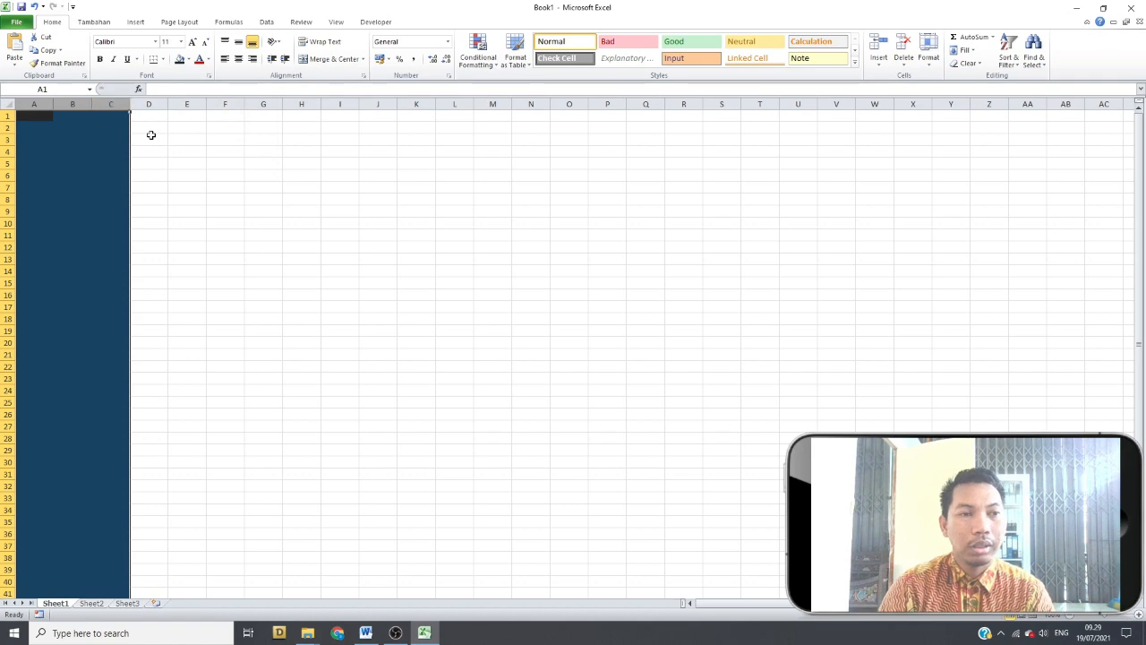
{"action": "scroll", "coordinate": [98, 207], "scroll_direction": "up", "scroll_amount": 3}
{"action": "left_click", "coordinate": [421, 260]}
{"action": "scroll", "coordinate": [209, 263], "scroll_direction": "down", "scroll_amount": 2}
{"action": "scroll", "coordinate": [209, 263], "scroll_direction": "up", "scroll_amount": 2}
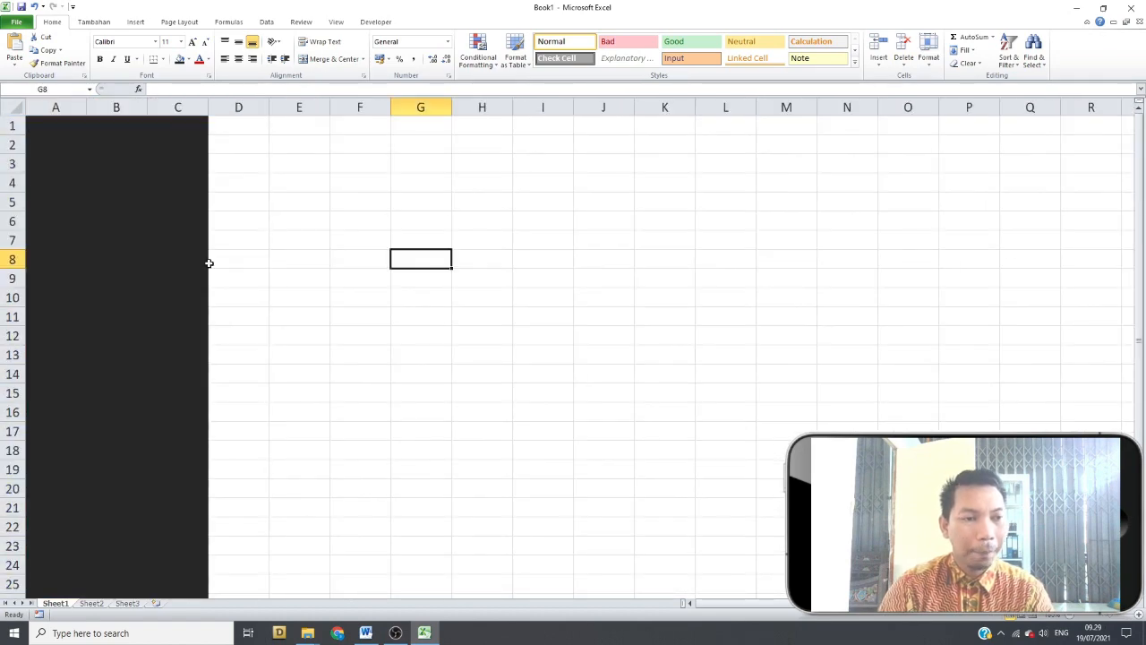
Insert a text box in the dark sidebar around row 6 of column C with the text Dashboard
{"action": "left_click", "coordinate": [137, 23]}
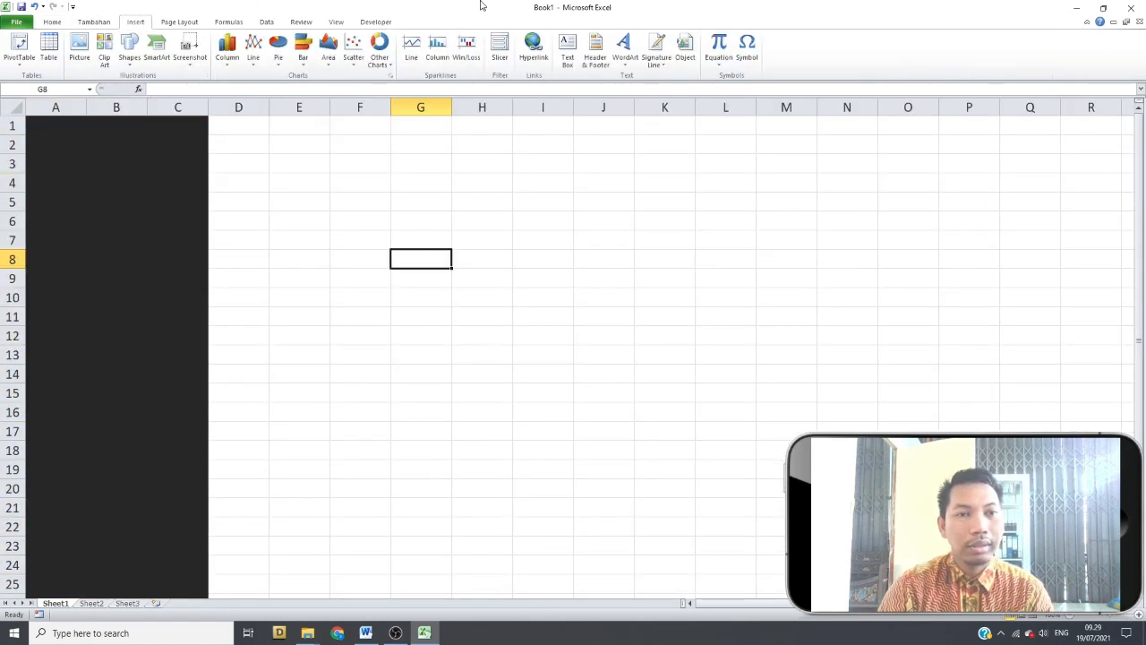
{"action": "left_click", "coordinate": [568, 50]}
{"action": "left_click", "coordinate": [167, 207]}
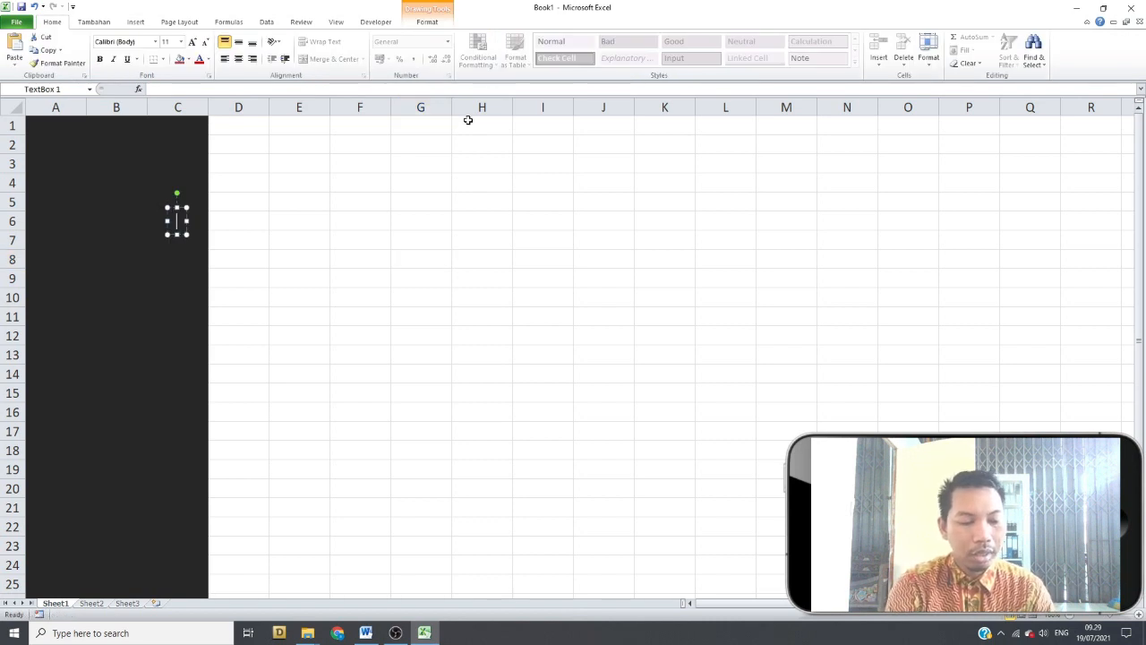
{"action": "type", "text": "Dashboard"}
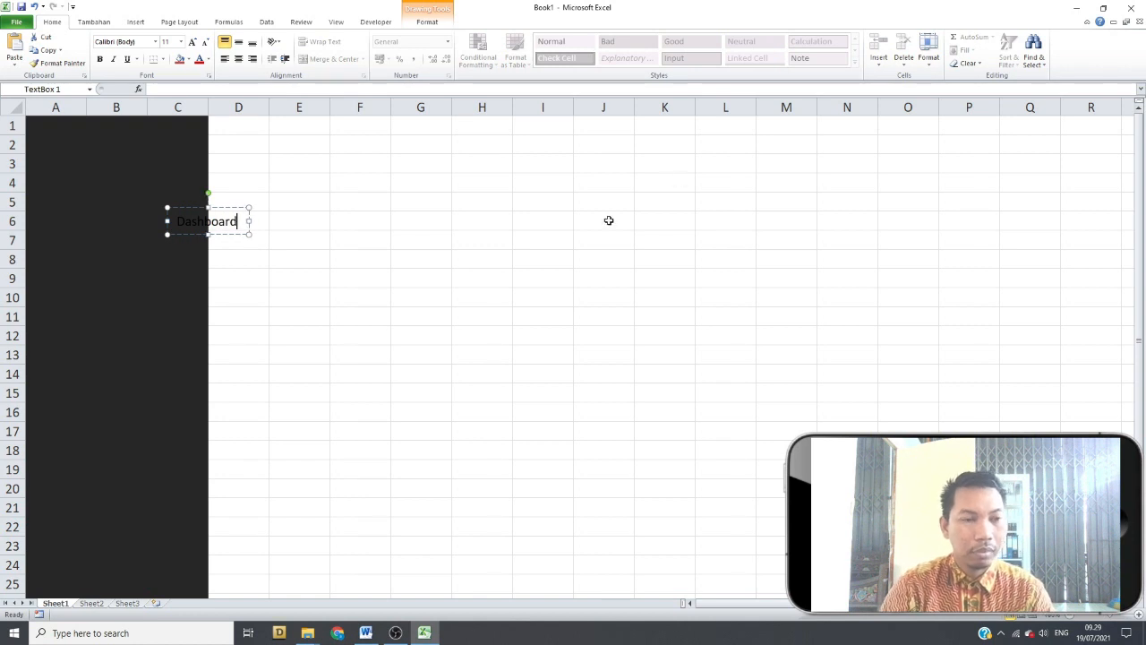
Format the Dashboard text in white and increase its font size to 14
{"action": "key", "text": "ctrl+a"}
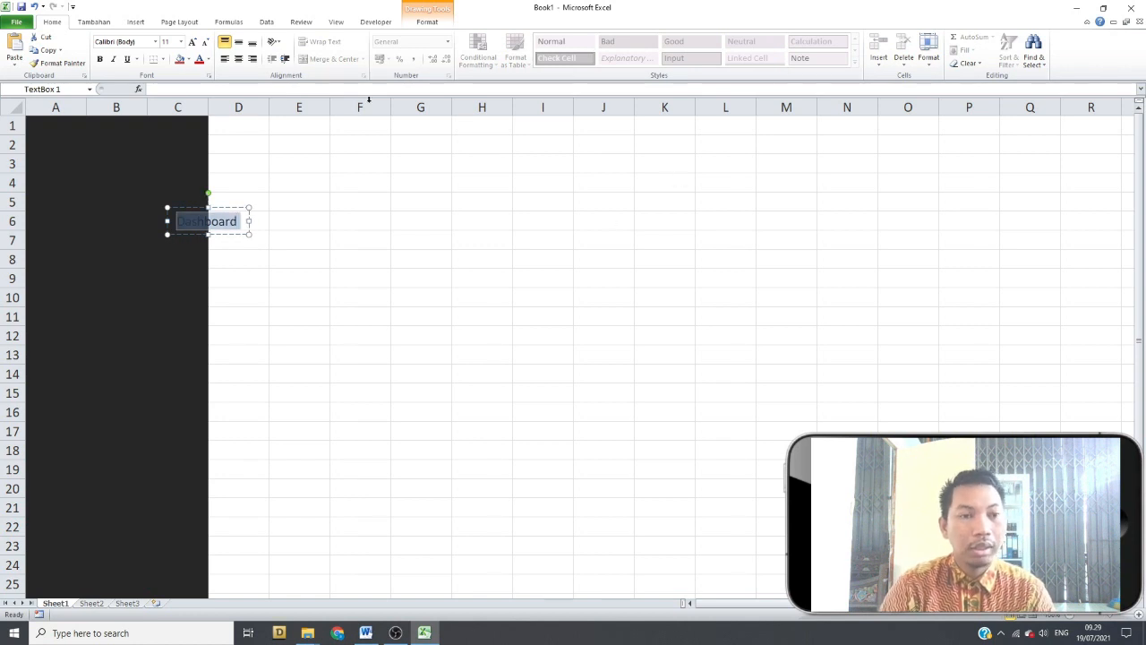
{"action": "left_click", "coordinate": [208, 60]}
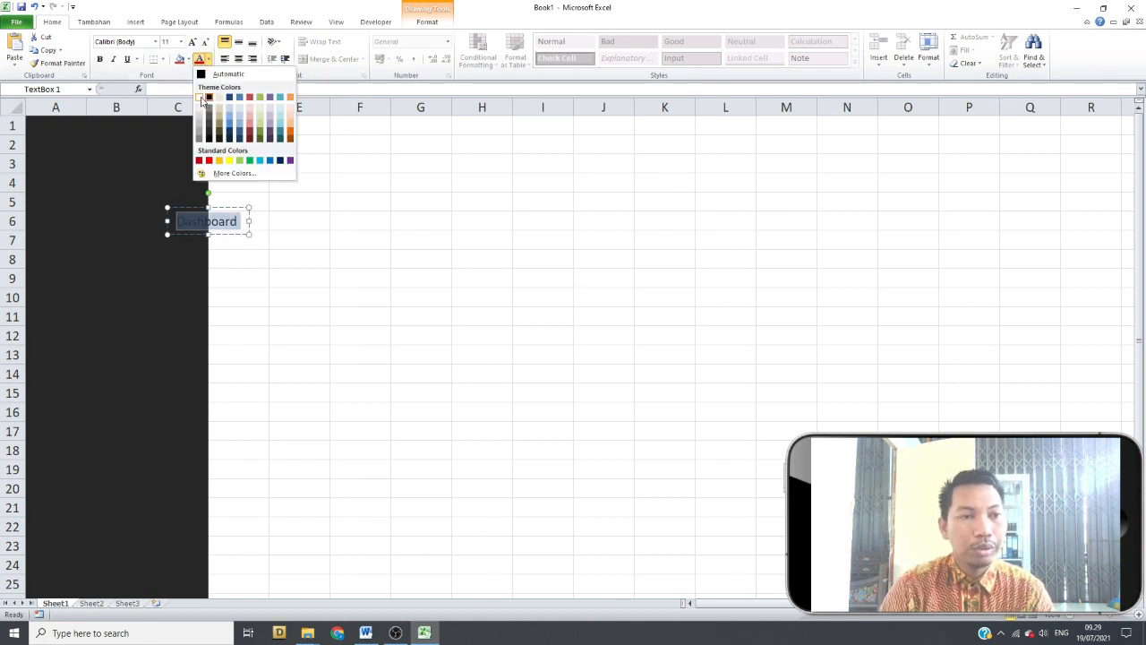
{"action": "left_click", "coordinate": [204, 96]}
{"action": "left_click", "coordinate": [191, 41]}
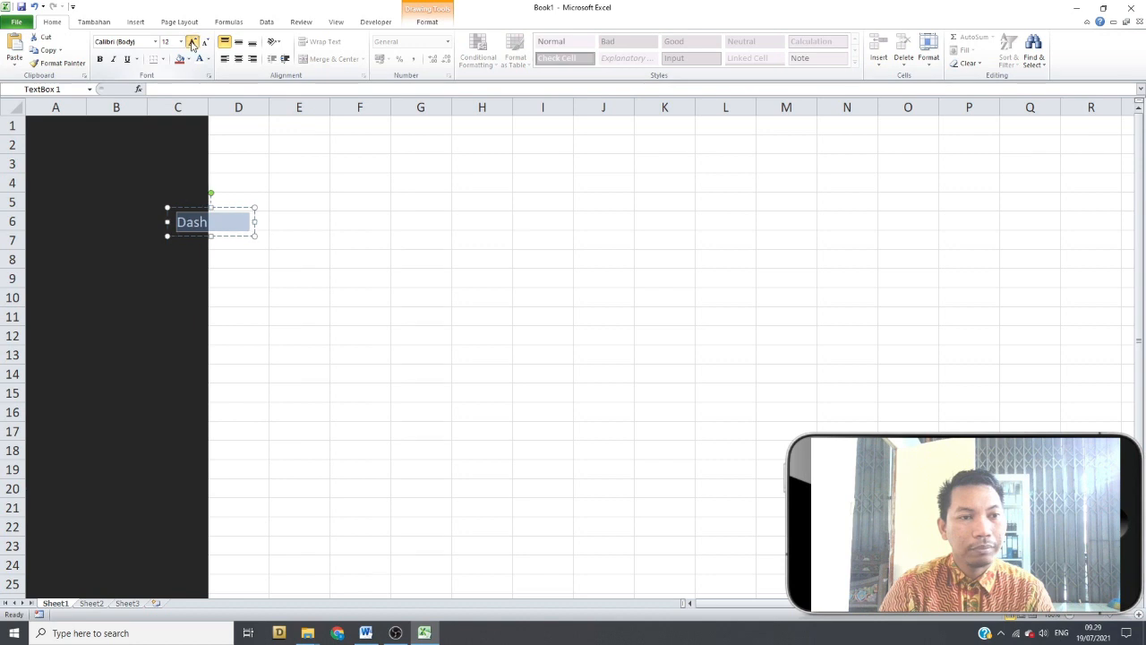
{"action": "left_click", "coordinate": [191, 41]}
Widen the Dashboard text box and move it so that it starts in column A at row 6
{"action": "left_click_drag", "start_coordinate": [267, 223], "coordinate": [172, 205]}
{"action": "left_click", "coordinate": [292, 246]}
{"action": "left_click", "coordinate": [158, 209]}
{"action": "left_click", "coordinate": [274, 185]}
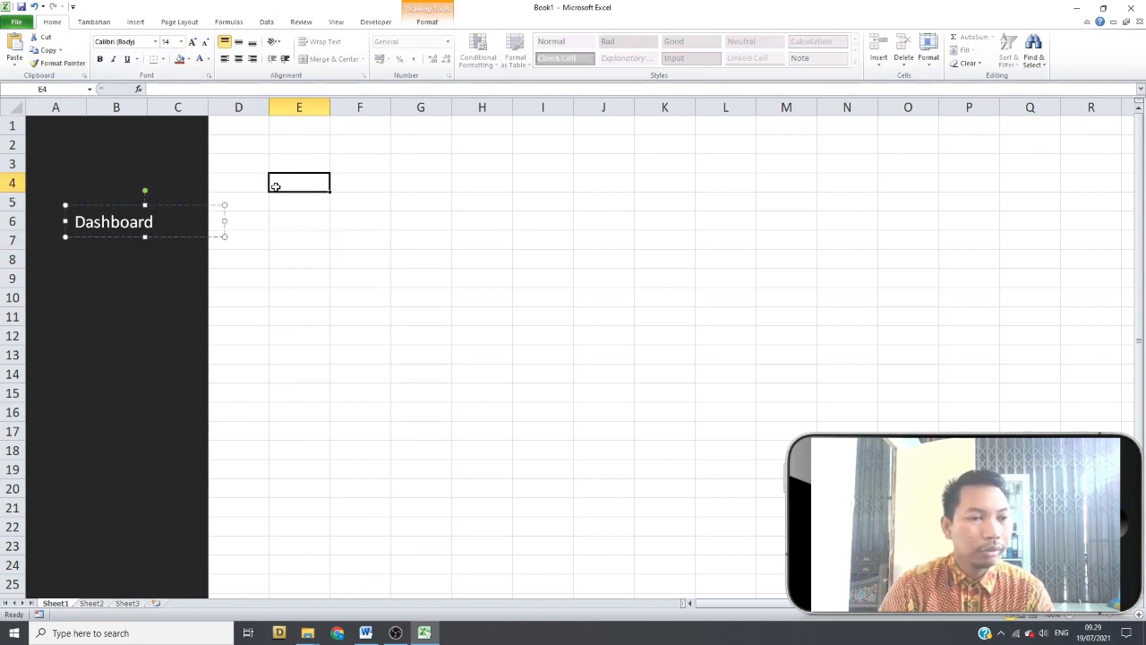
Insert the picture univ.png from the icon folder inside 3D Objects > e-Absensi
{"action": "left_click", "coordinate": [108, 21]}
{"action": "left_click", "coordinate": [136, 23]}
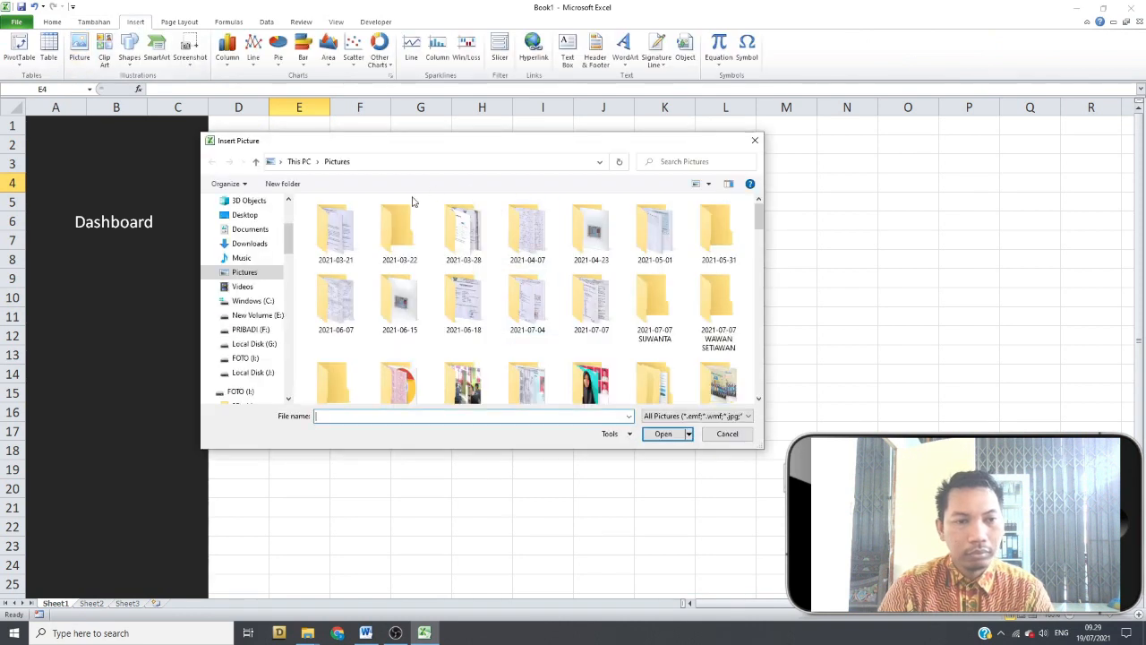
{"action": "left_click", "coordinate": [247, 200]}
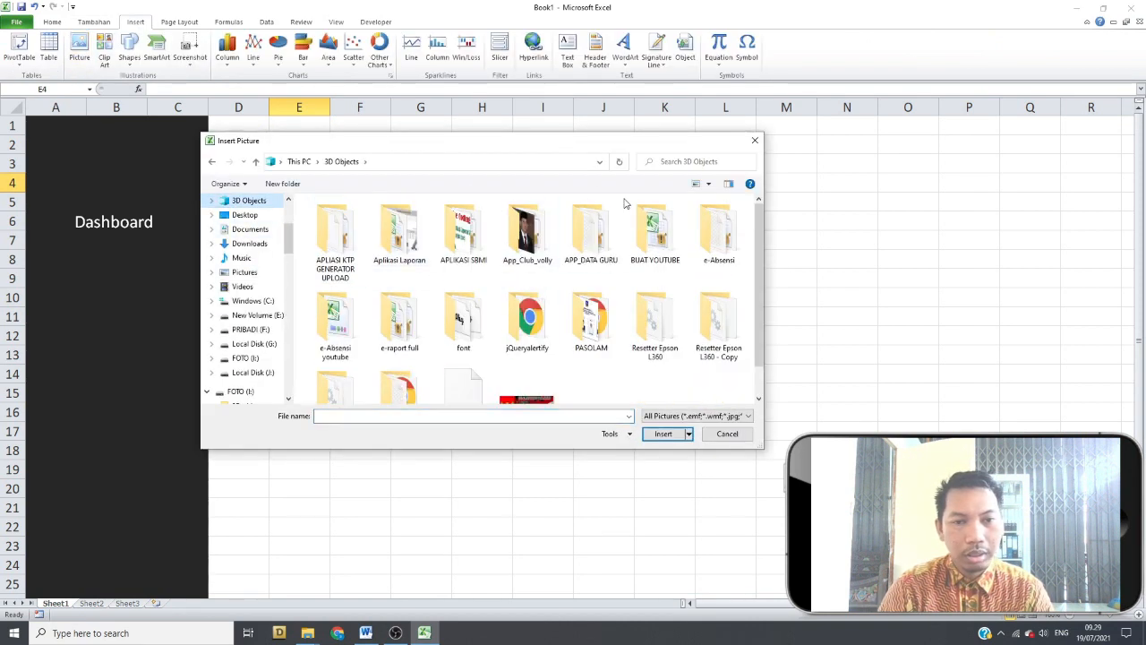
{"action": "double_click", "coordinate": [707, 246]}
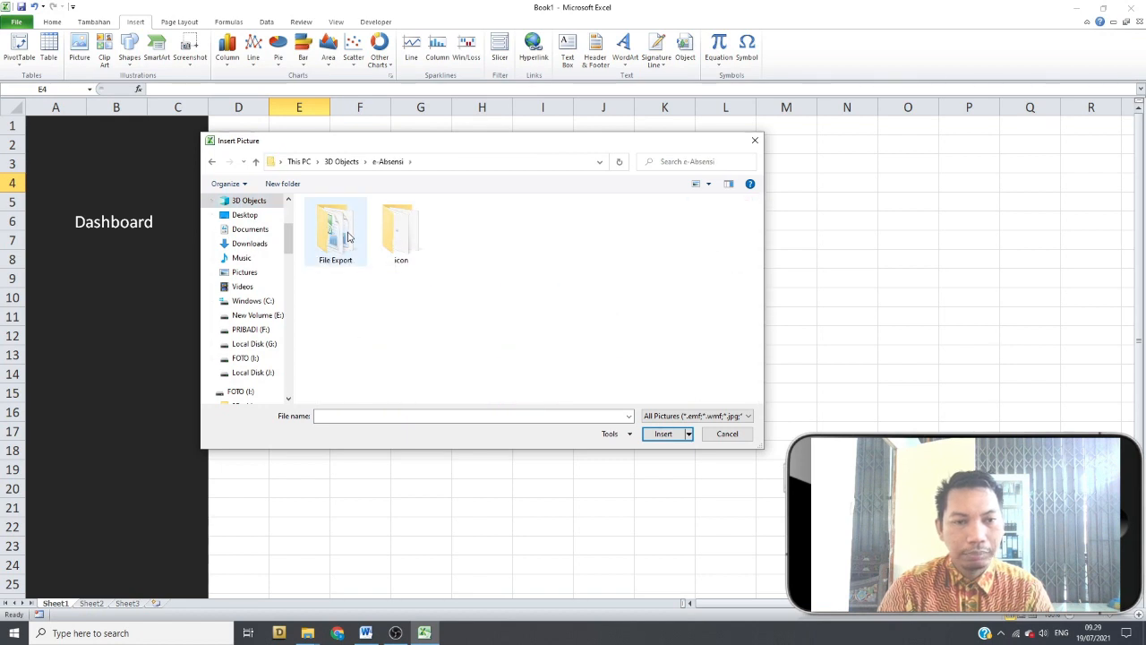
{"action": "double_click", "coordinate": [400, 237]}
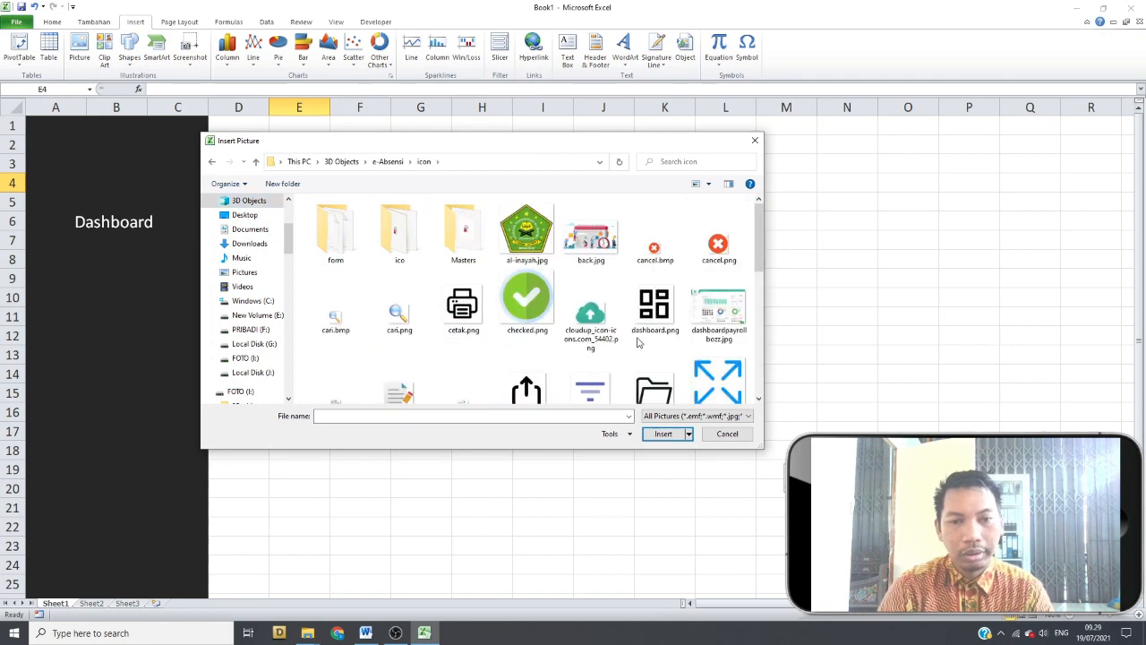
{"action": "scroll", "coordinate": [638, 343], "scroll_direction": "down", "scroll_amount": 1}
{"action": "scroll", "coordinate": [639, 343], "scroll_direction": "down", "scroll_amount": 2}
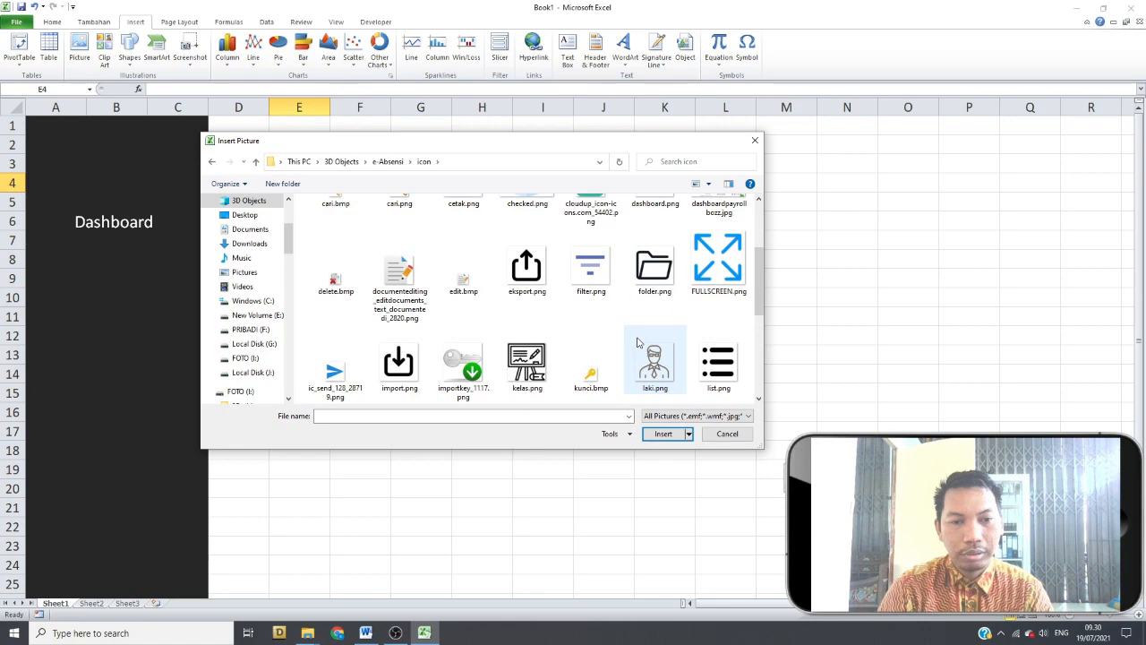
{"action": "scroll", "coordinate": [638, 343], "scroll_direction": "down", "scroll_amount": 2}
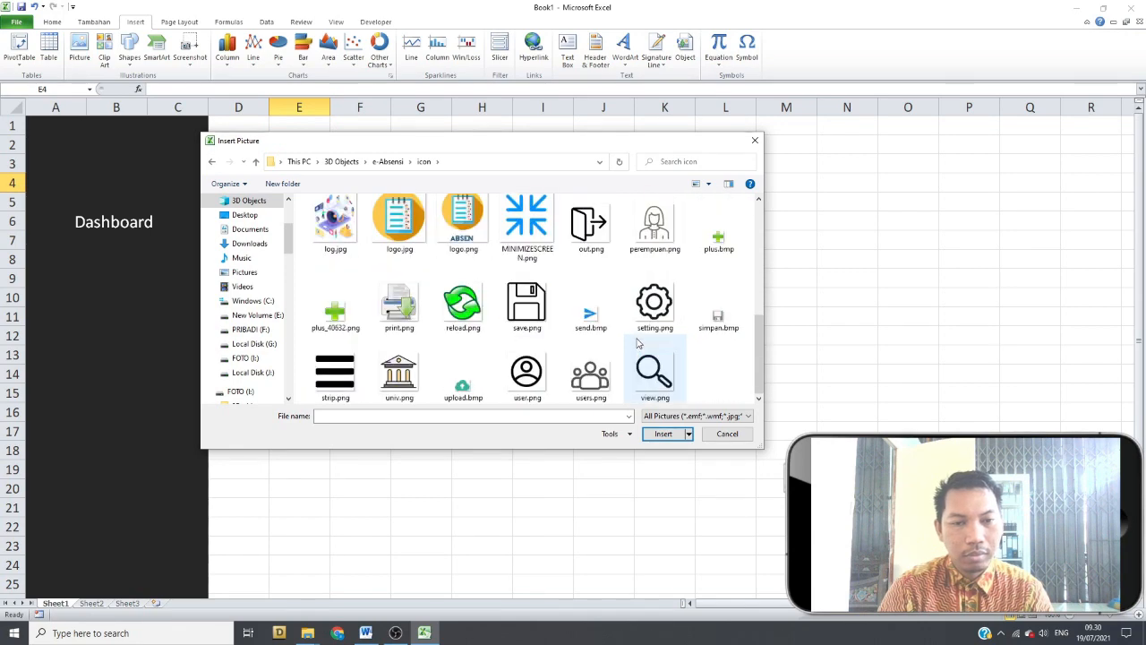
{"action": "double_click", "coordinate": [399, 375]}
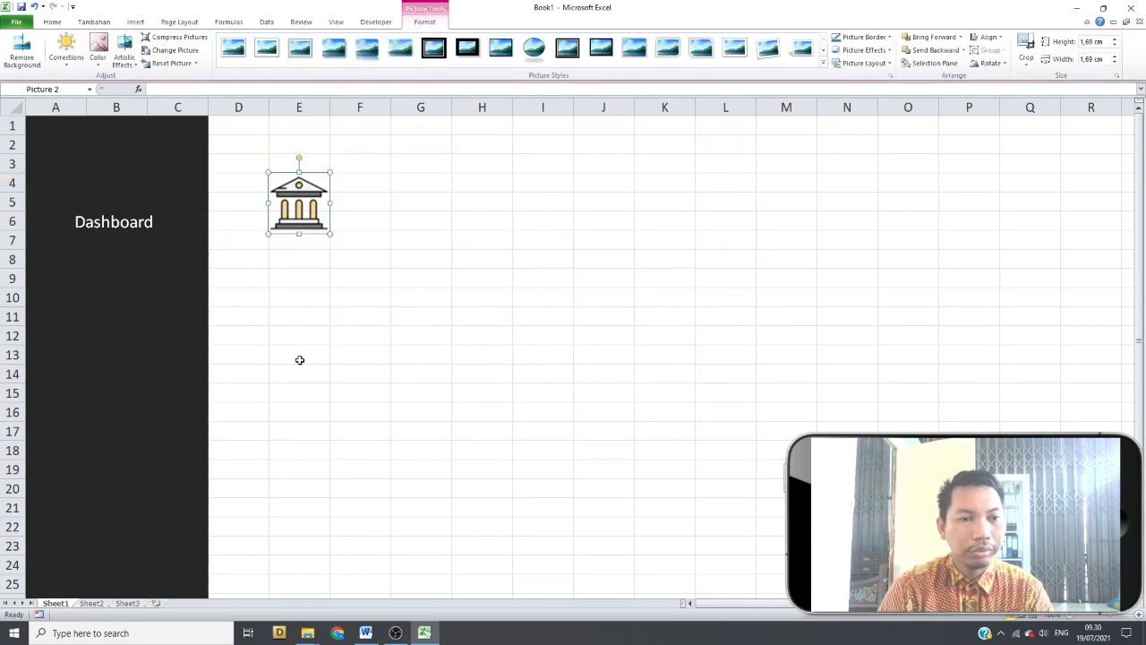
Fit the building icon in front of the Dashboard text at a smaller size and group the two objects
{"action": "left_click_drag", "start_coordinate": [328, 168], "coordinate": [58, 225]}
{"action": "left_click", "coordinate": [147, 224], "text": "ctrl"}
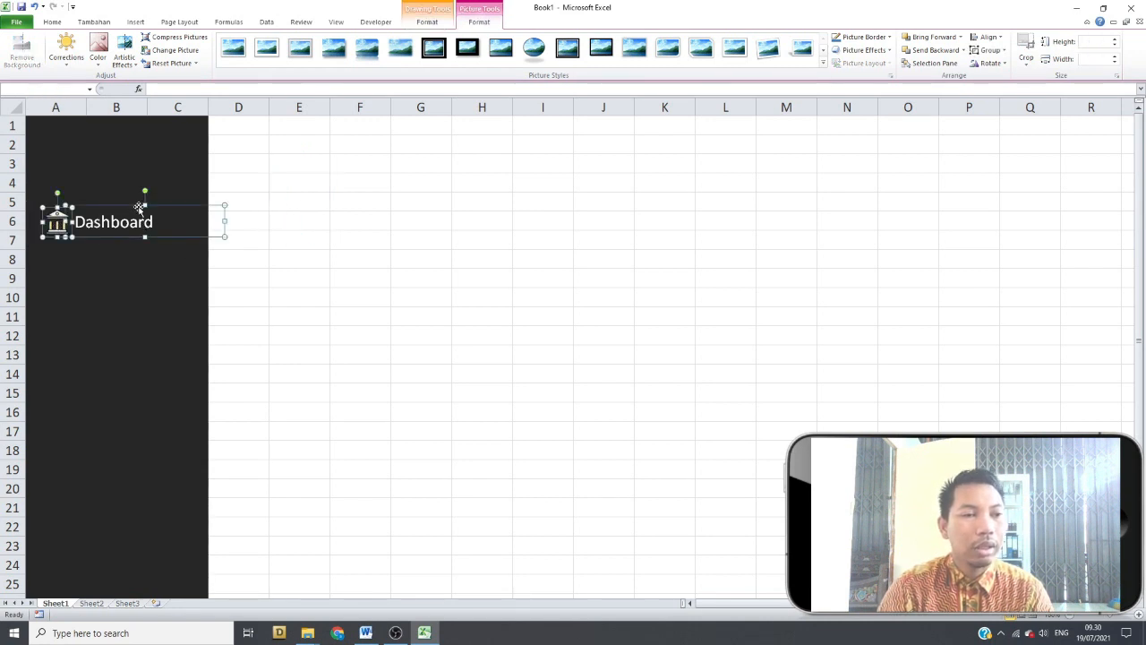
{"action": "right_click", "coordinate": [140, 208]}
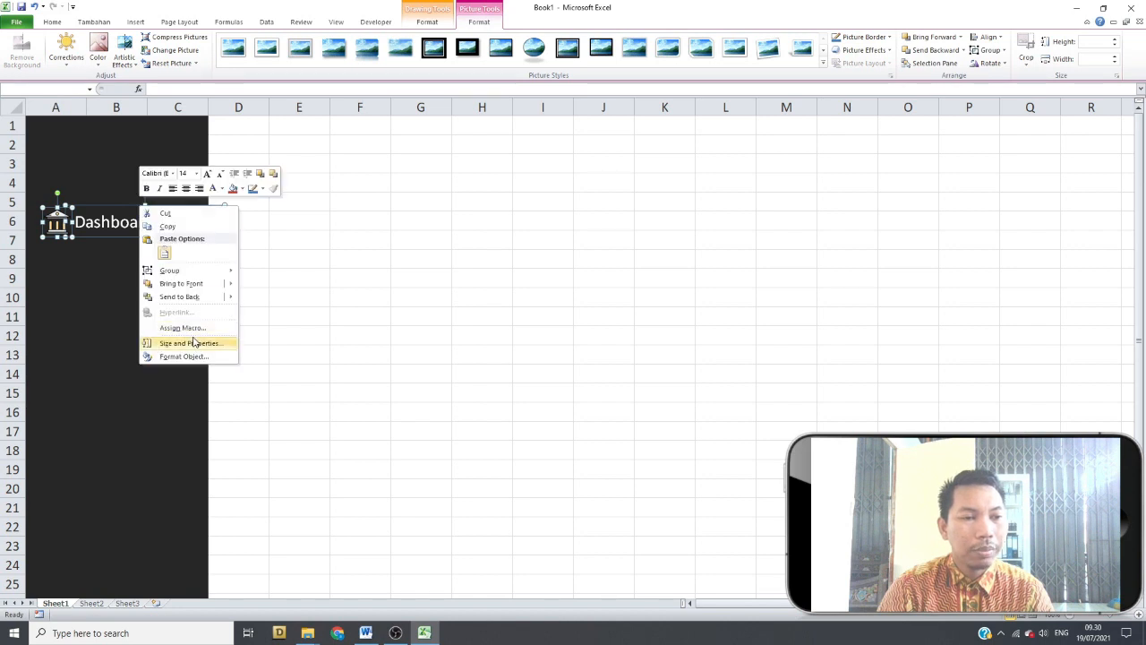
{"action": "mouse_move", "coordinate": [178, 274]}
{"action": "left_click", "coordinate": [253, 270]}
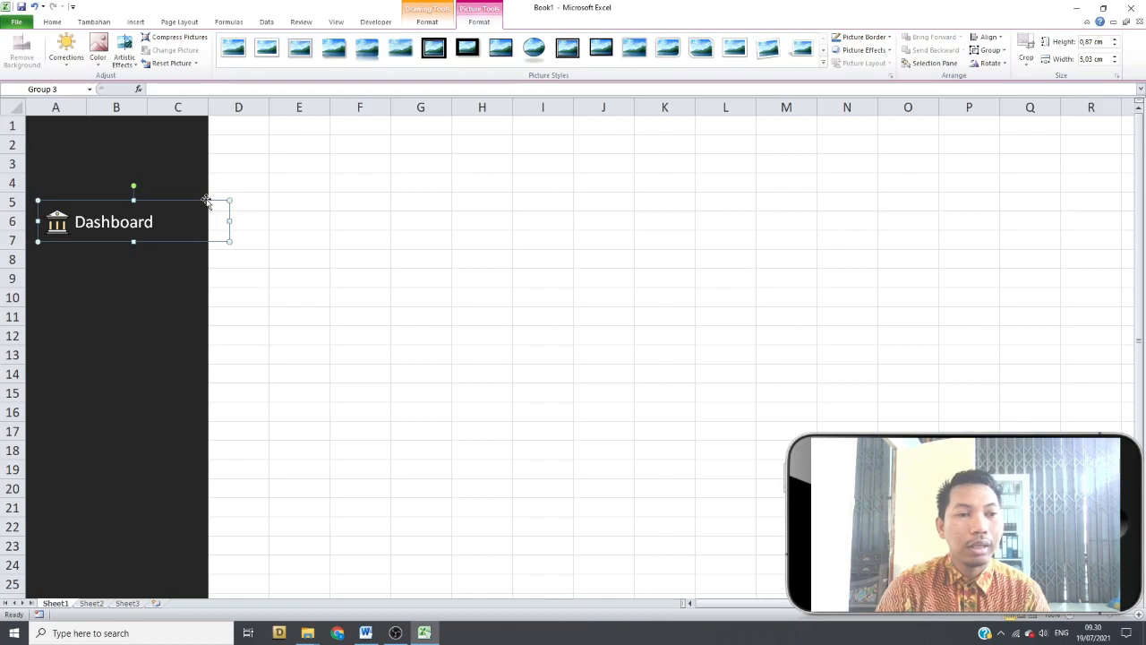
Move the Dashboard group against the sidebar's outer edge in column A and widen column C slightly
{"action": "left_click_drag", "start_coordinate": [207, 200], "coordinate": [194, 199]}
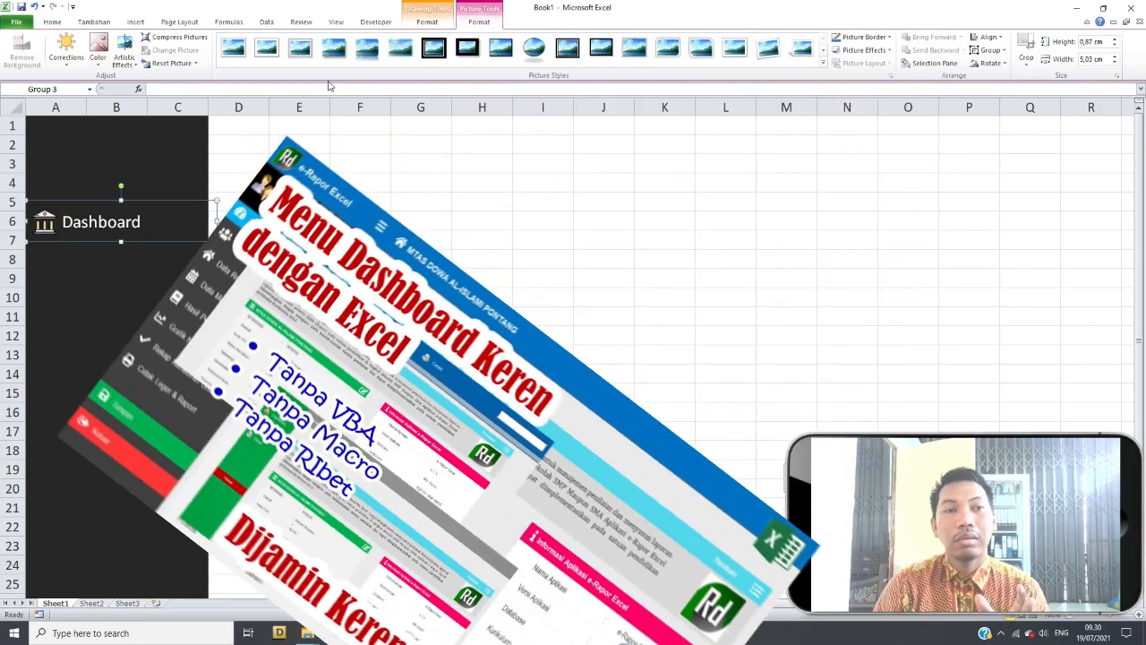
{"action": "left_click", "coordinate": [204, 106]}
{"action": "left_click_drag", "start_coordinate": [206, 103], "coordinate": [225, 103]}
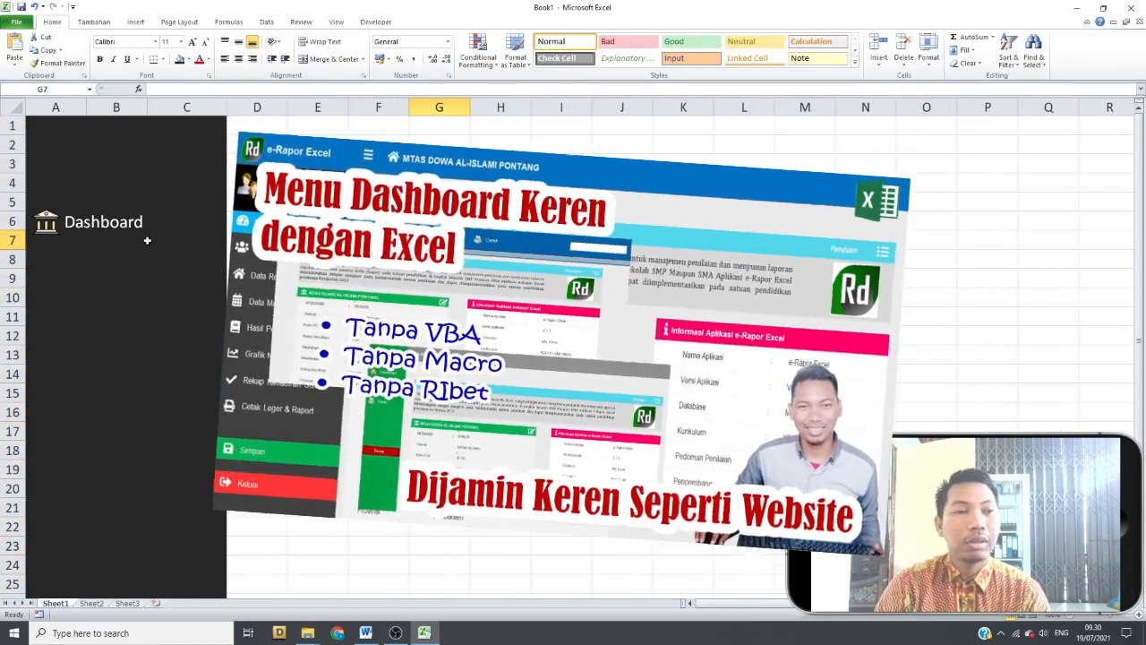
{"action": "left_click", "coordinate": [90, 223]}
{"action": "right_click", "coordinate": [56, 220]}
{"action": "left_click", "coordinate": [106, 354]}
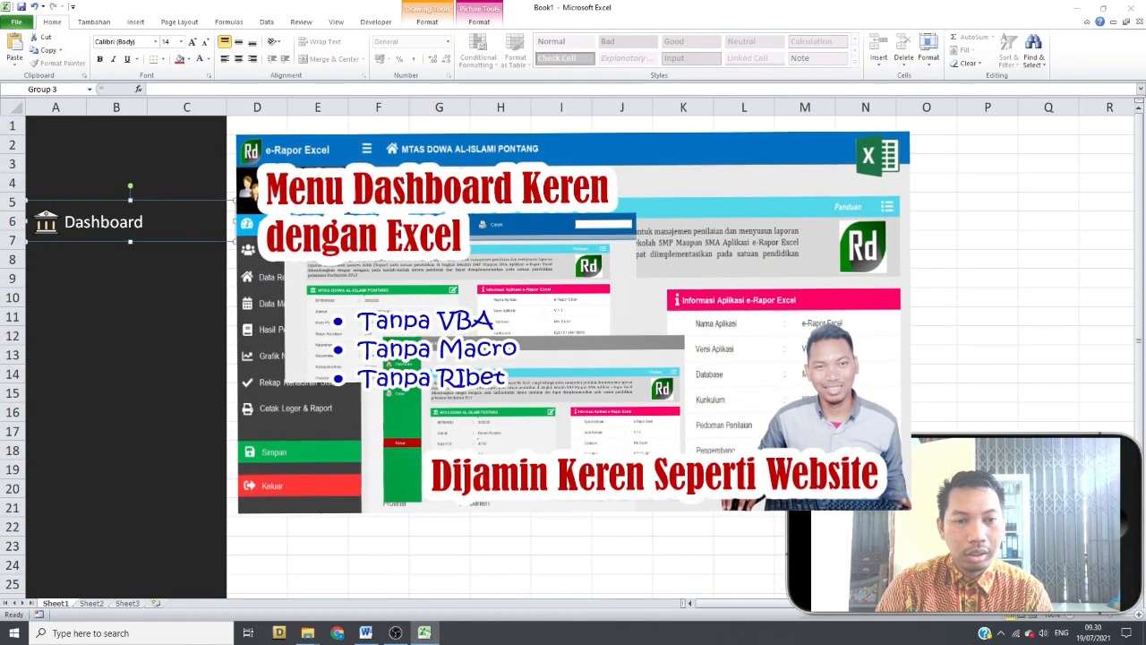
{"action": "left_click", "coordinate": [256, 355]}
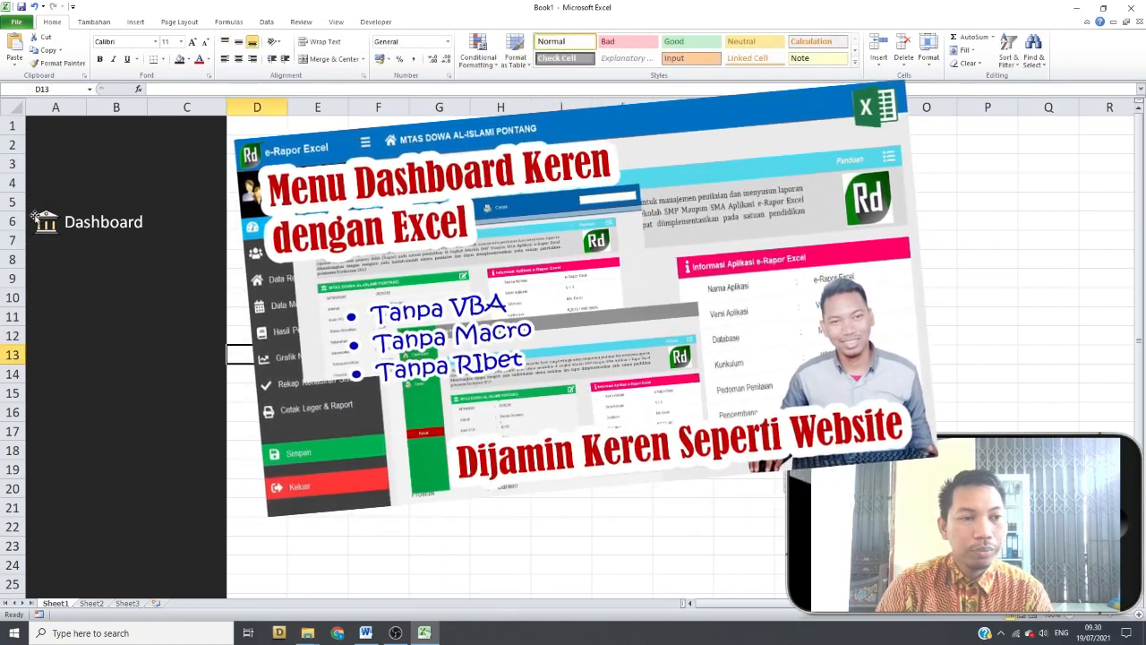
{"action": "left_click", "coordinate": [57, 226]}
{"action": "left_click_drag", "start_coordinate": [57, 226], "coordinate": [64, 285]}
{"action": "left_click", "coordinate": [82, 306]}
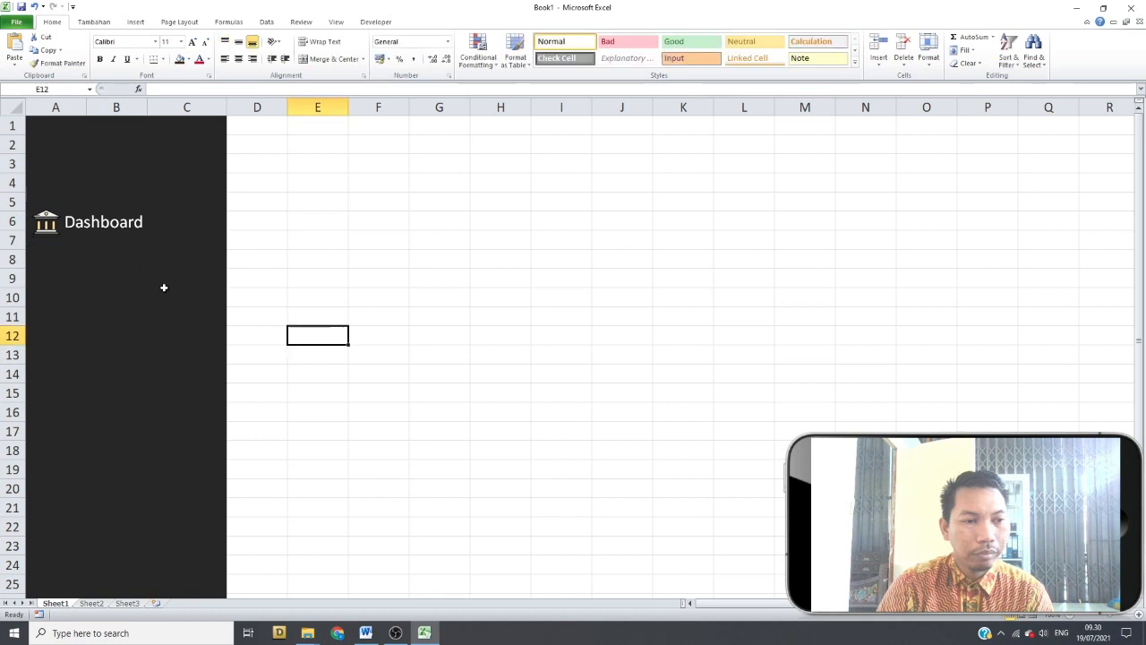
Duplicate the Dashboard group three times down the sidebar, spacing the copies evenly from row 8 to row 14
{"action": "left_click", "coordinate": [44, 229]}
{"action": "left_click_drag", "start_coordinate": [51, 229], "coordinate": [44, 373]}
{"action": "left_click", "coordinate": [358, 303]}
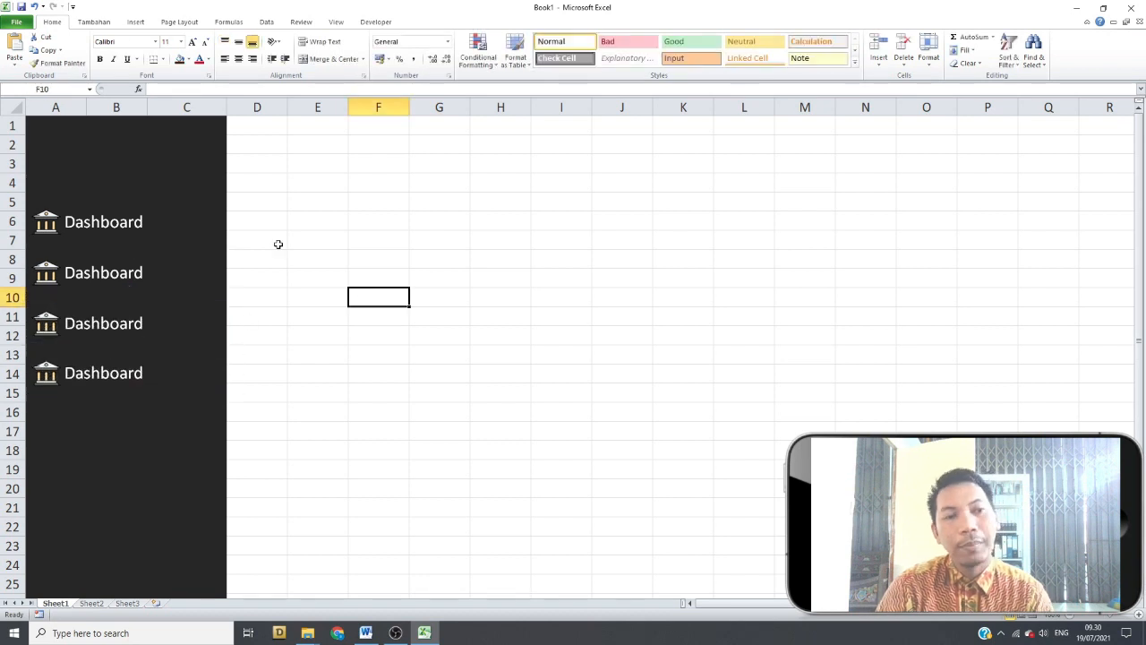
Relabel the three copied Dashboard items from top to bottom as Data Siswa, Data Nilai and Pengaturan
{"action": "double_click", "coordinate": [126, 272]}
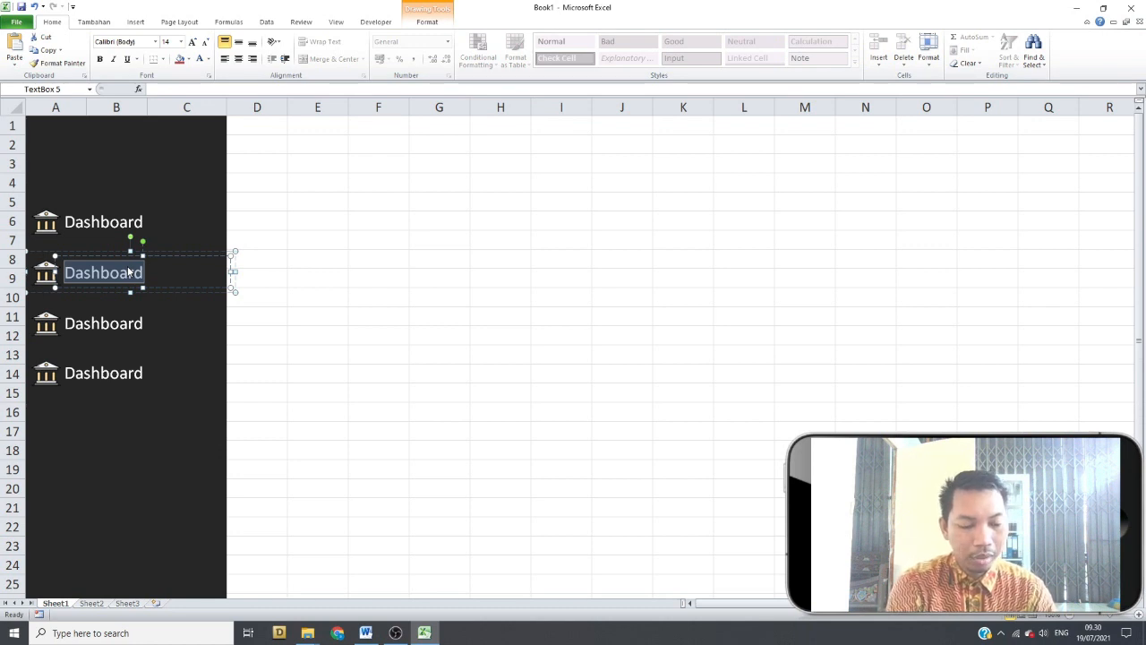
{"action": "type", "text": "Data Siswa"}
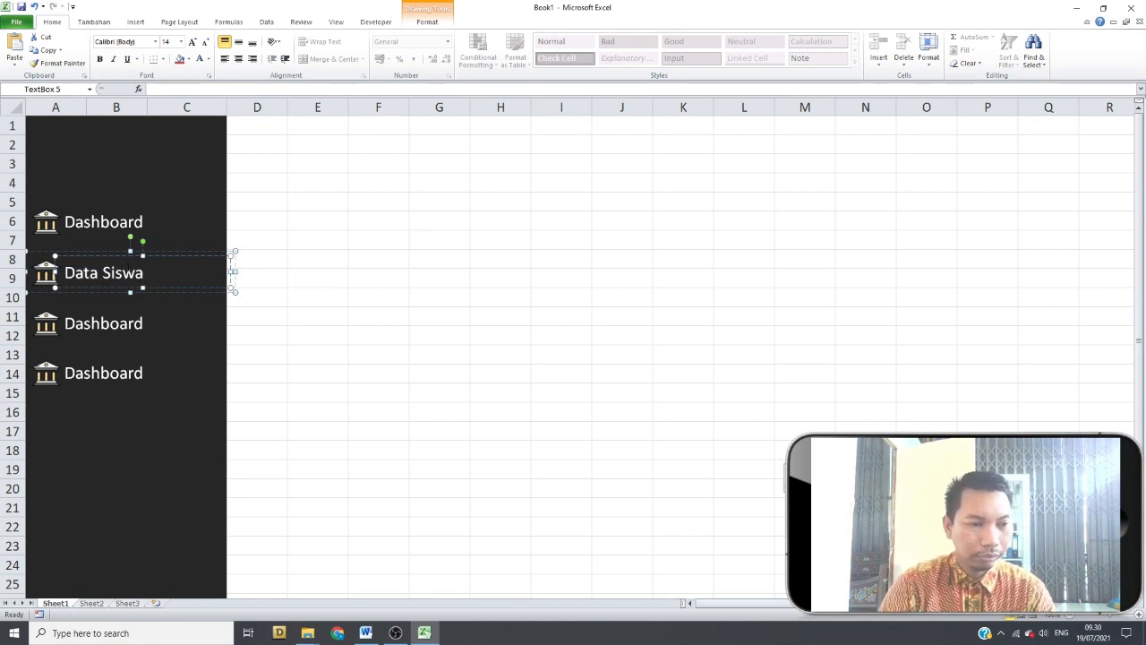
{"action": "left_click", "coordinate": [117, 327]}
{"action": "double_click", "coordinate": [116, 329]}
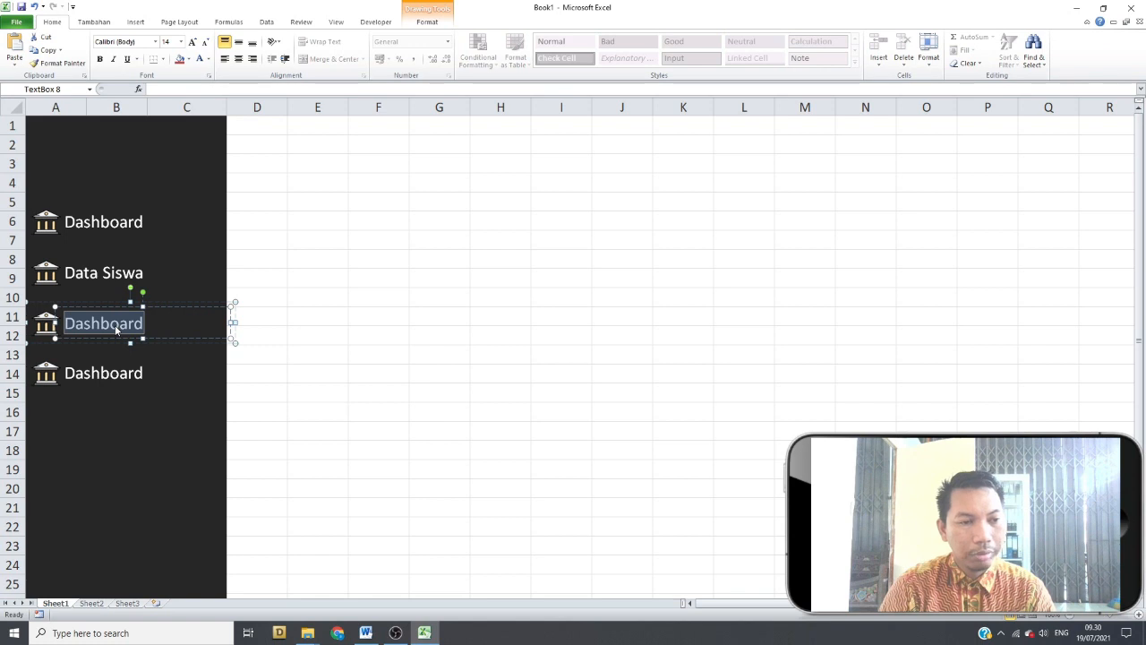
{"action": "type", "text": "Data Nilai"}
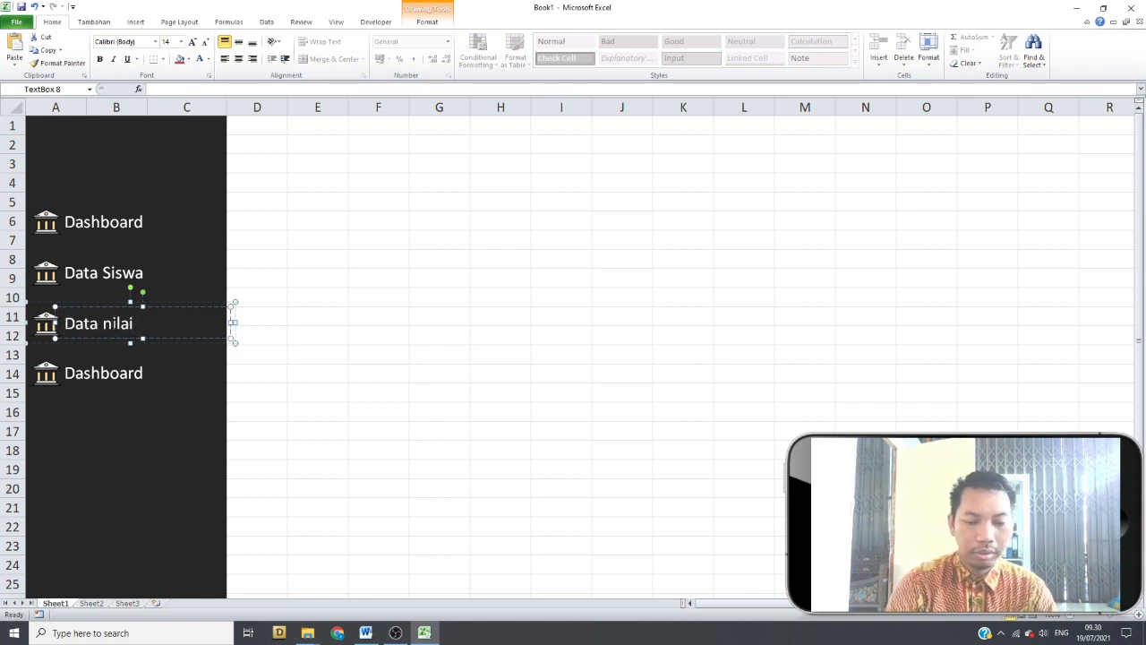
{"action": "double_click", "coordinate": [121, 376]}
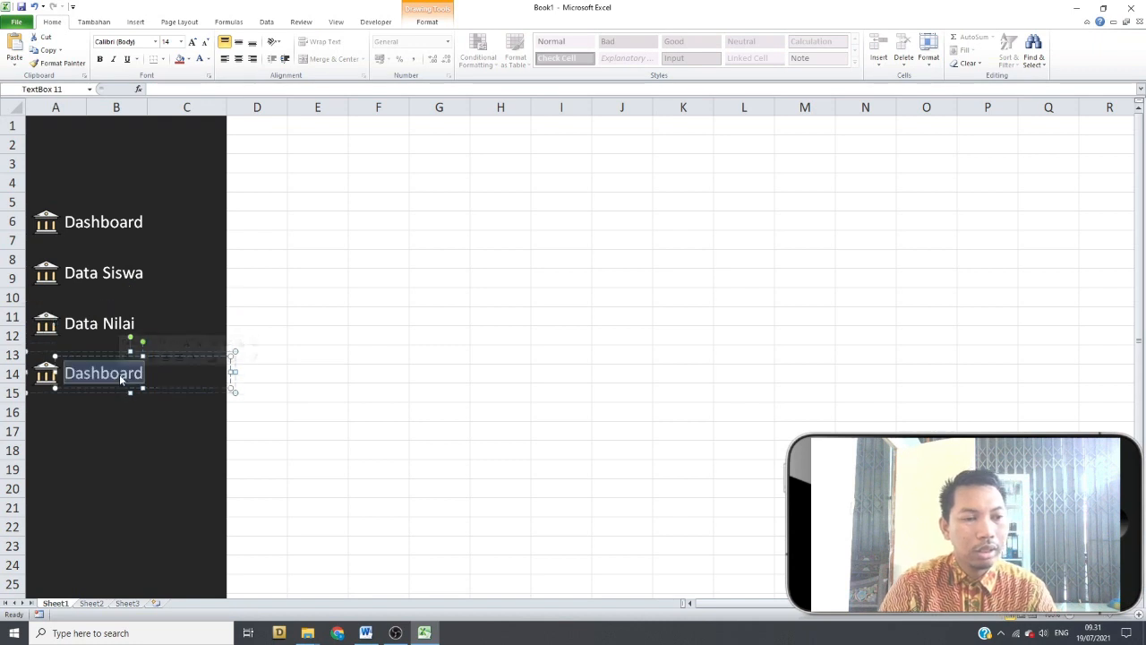
{"action": "type", "text": "Pengaturan"}
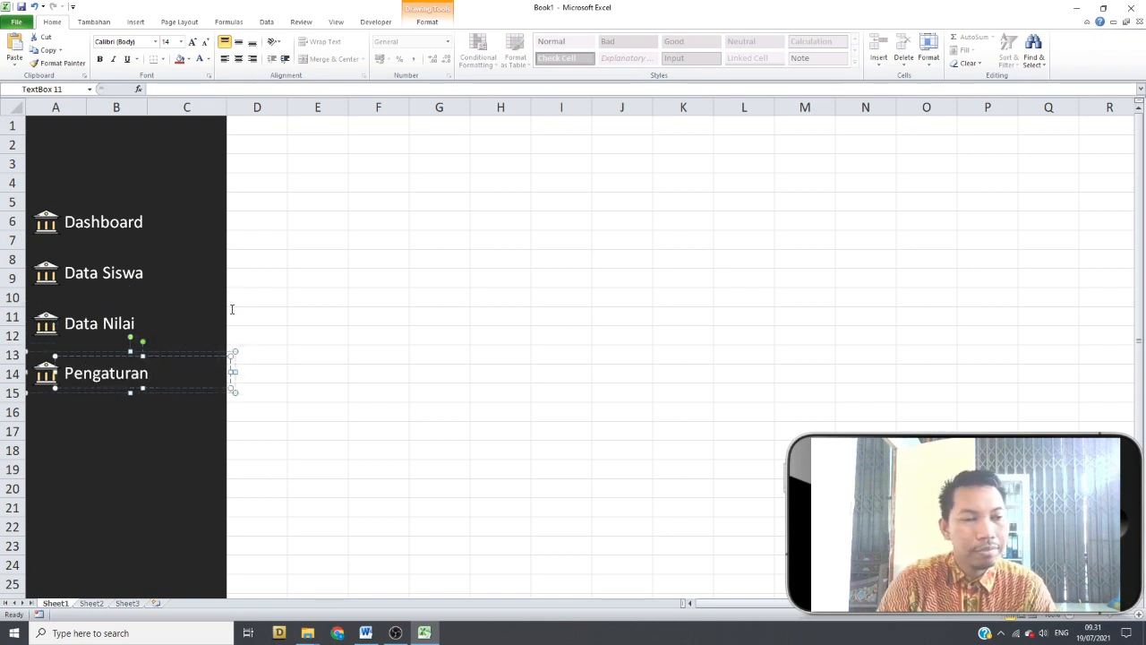
{"action": "left_click", "coordinate": [140, 324]}
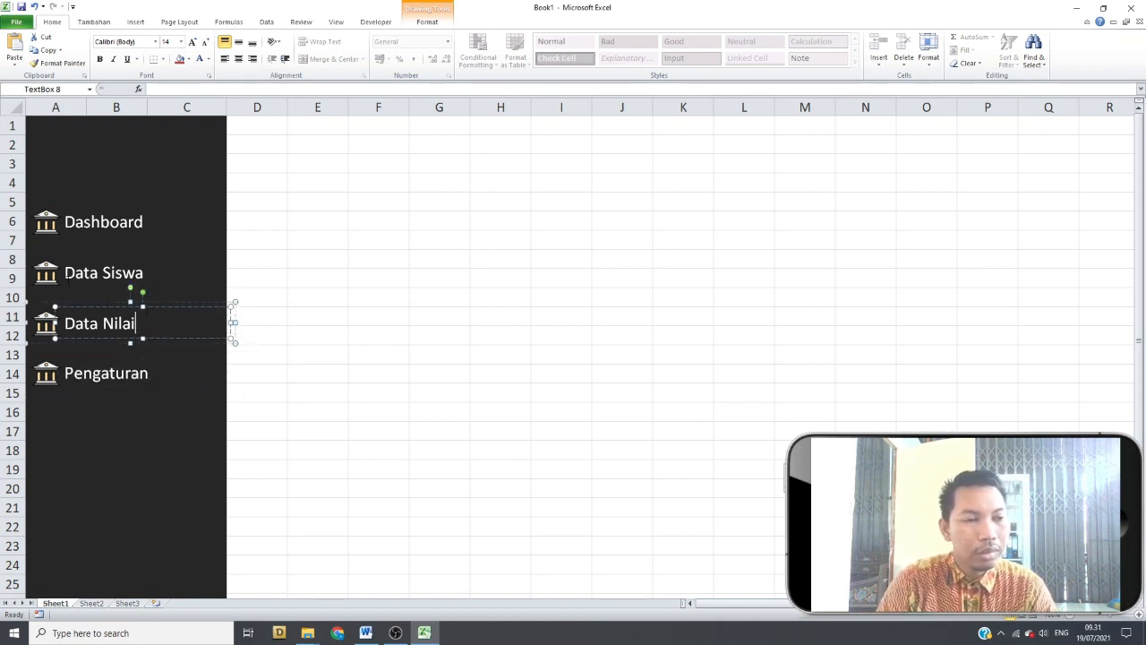
Replace the building icon of the Data Siswa item with importkey_1117.png from the icon folder
{"action": "left_click", "coordinate": [49, 274]}
{"action": "left_click", "coordinate": [50, 274]}
{"action": "right_click", "coordinate": [50, 272]}
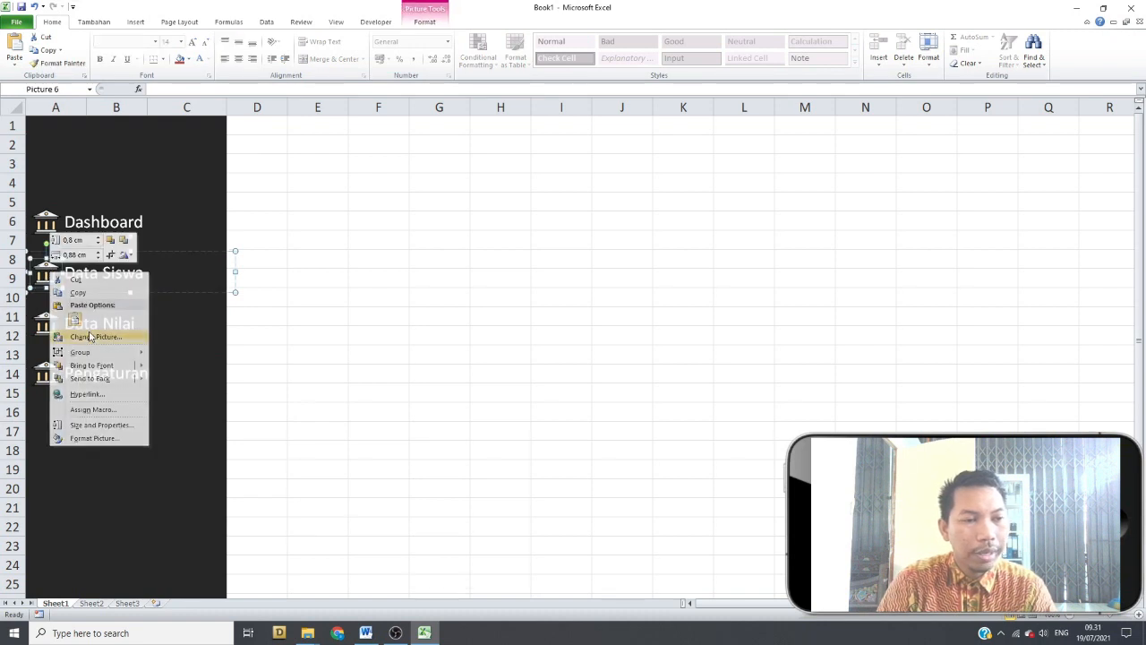
{"action": "left_click", "coordinate": [94, 337]}
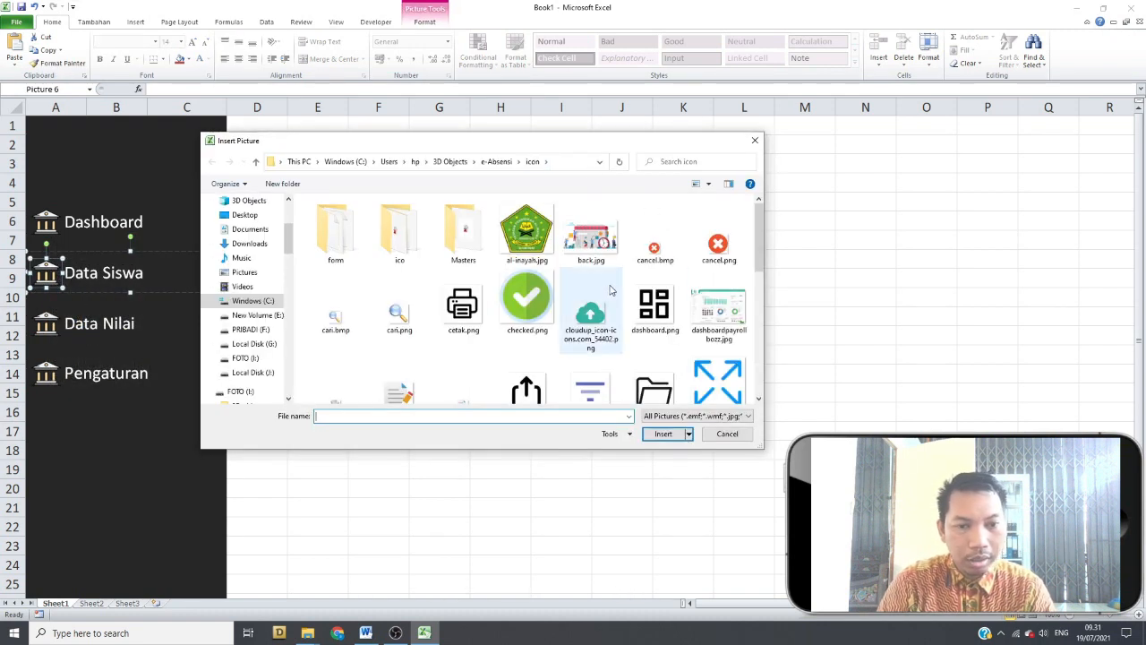
{"action": "left_click_drag", "start_coordinate": [758, 234], "coordinate": [788, 333]}
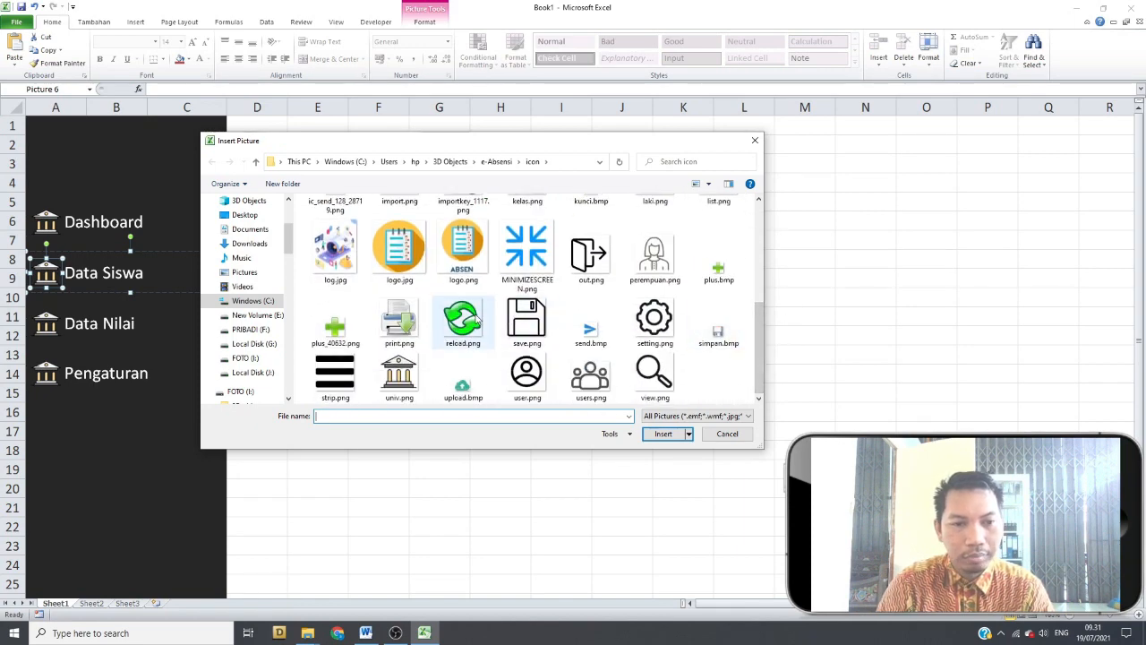
{"action": "left_click_drag", "start_coordinate": [761, 353], "coordinate": [759, 282]}
{"action": "left_click", "coordinate": [448, 376]}
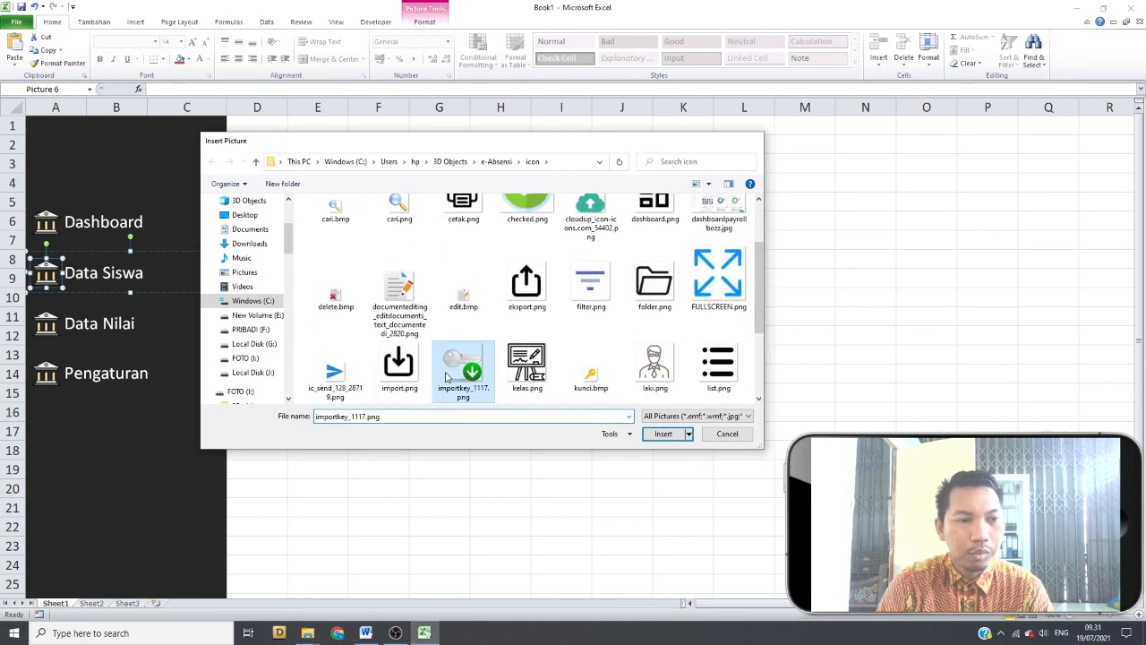
{"action": "double_click", "coordinate": [448, 376]}
Change the picture of the Data Nilai item to reload.png from the icon folder
{"action": "left_click", "coordinate": [42, 327]}
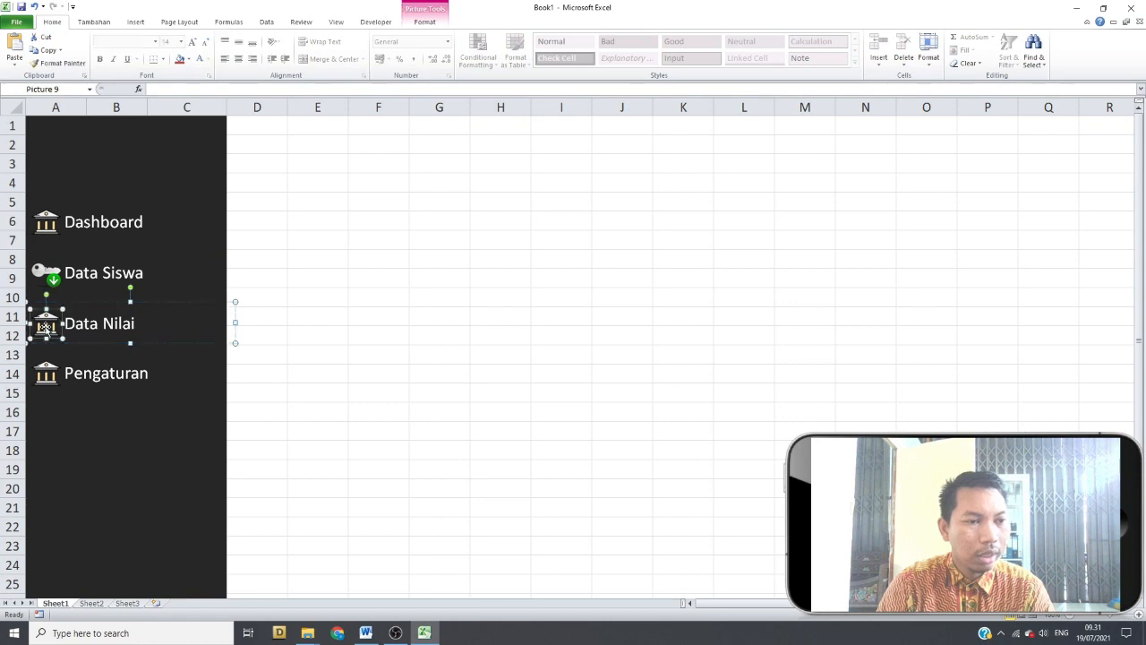
{"action": "right_click", "coordinate": [45, 327]}
{"action": "left_click", "coordinate": [76, 392]}
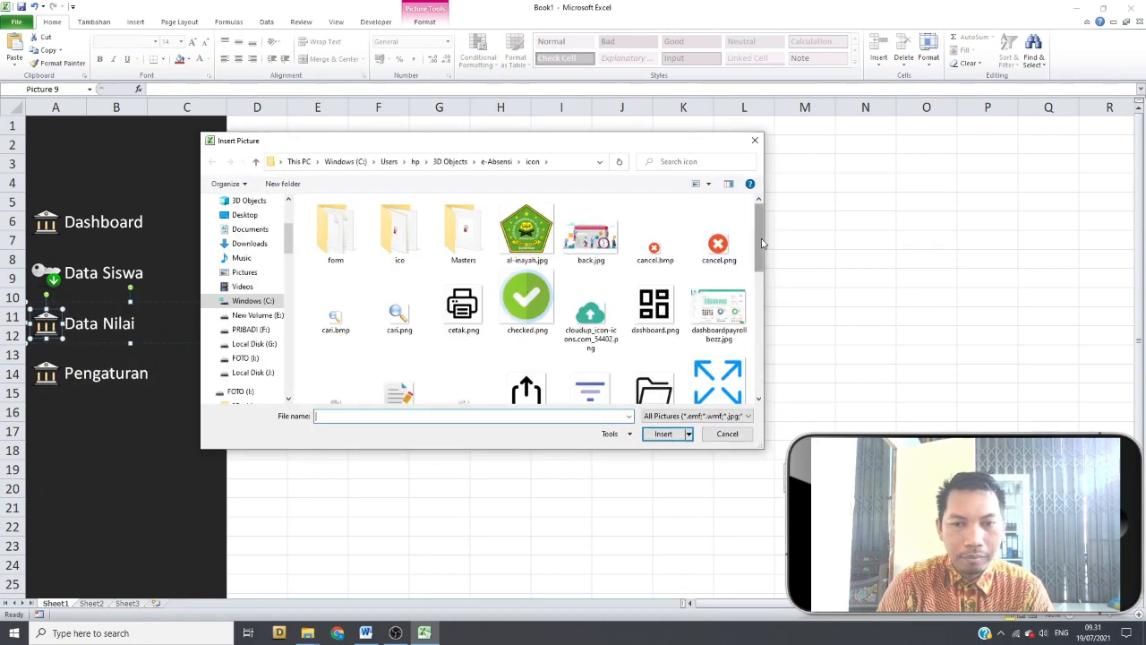
{"action": "scroll", "coordinate": [562, 347], "scroll_direction": "down", "scroll_amount": 5}
{"action": "double_click", "coordinate": [463, 322]}
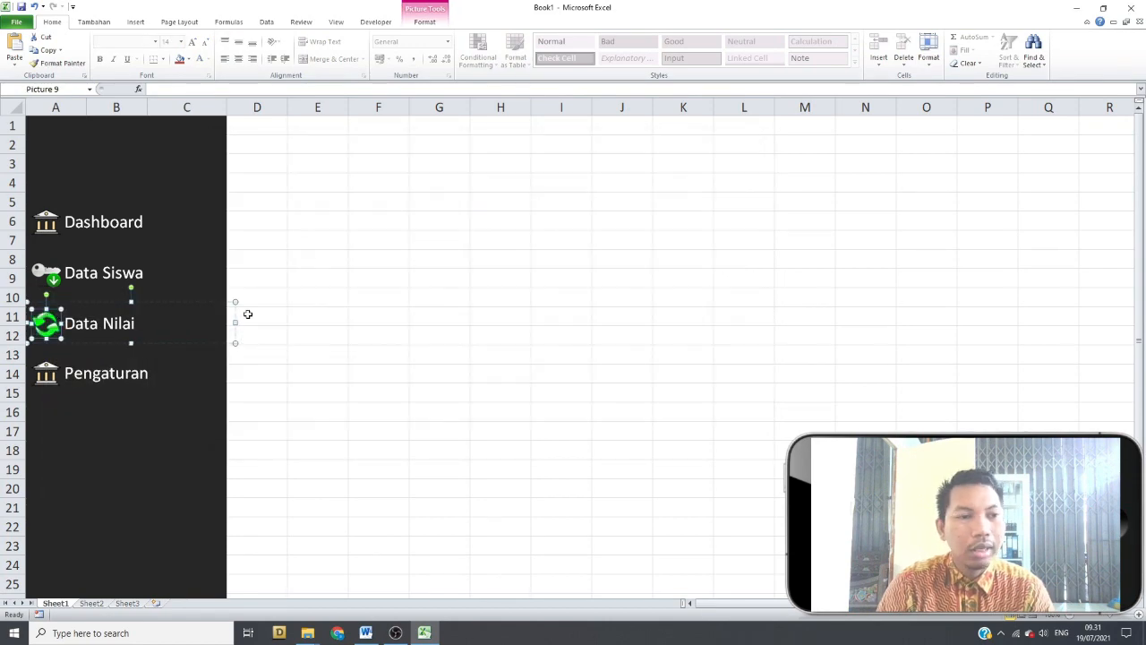
Change the picture of the Pengaturan item to setting.png from the icon folder
{"action": "left_click", "coordinate": [49, 374]}
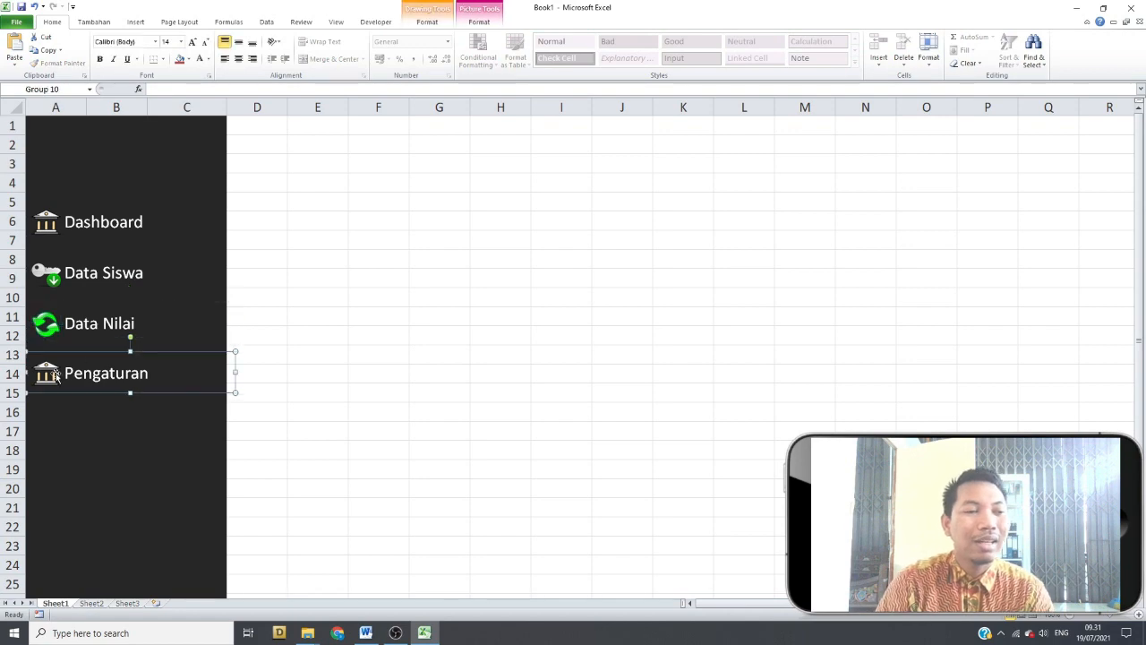
{"action": "right_click", "coordinate": [51, 371]}
{"action": "left_click", "coordinate": [76, 434]}
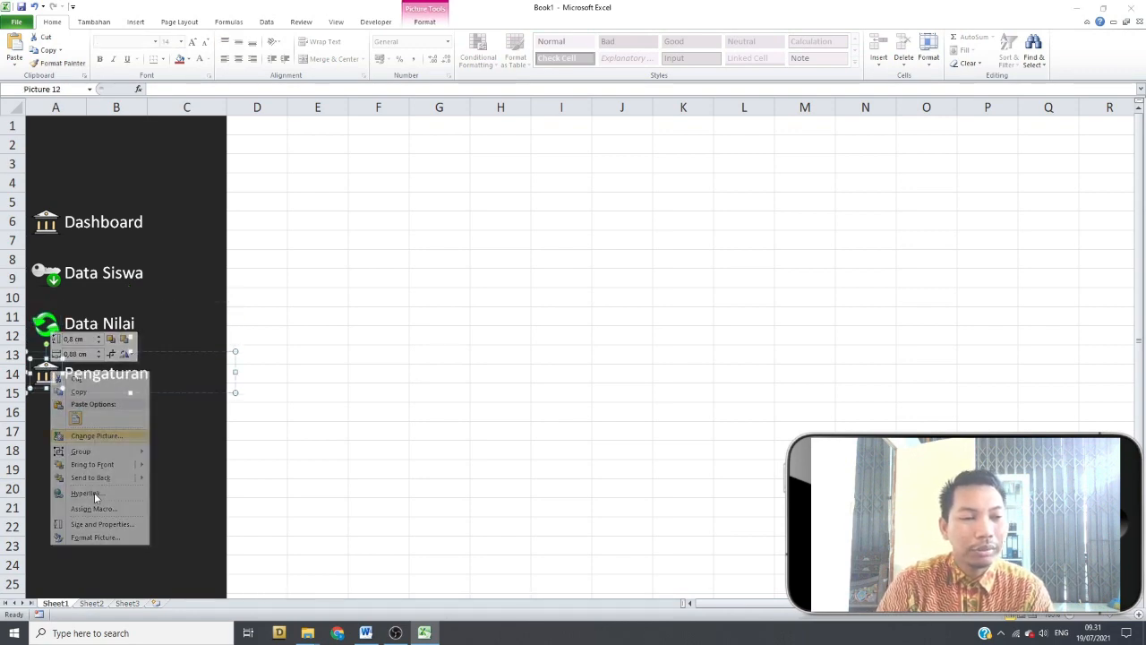
{"action": "left_click_drag", "start_coordinate": [763, 218], "coordinate": [758, 352]}
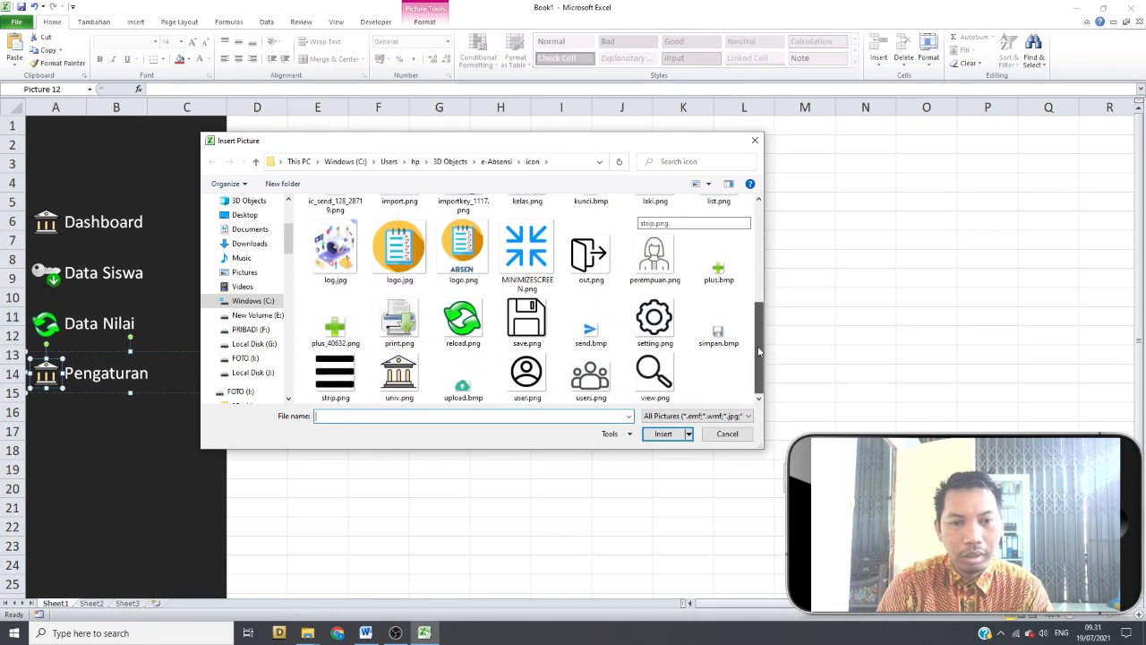
{"action": "left_click", "coordinate": [678, 313]}
{"action": "double_click", "coordinate": [678, 312]}
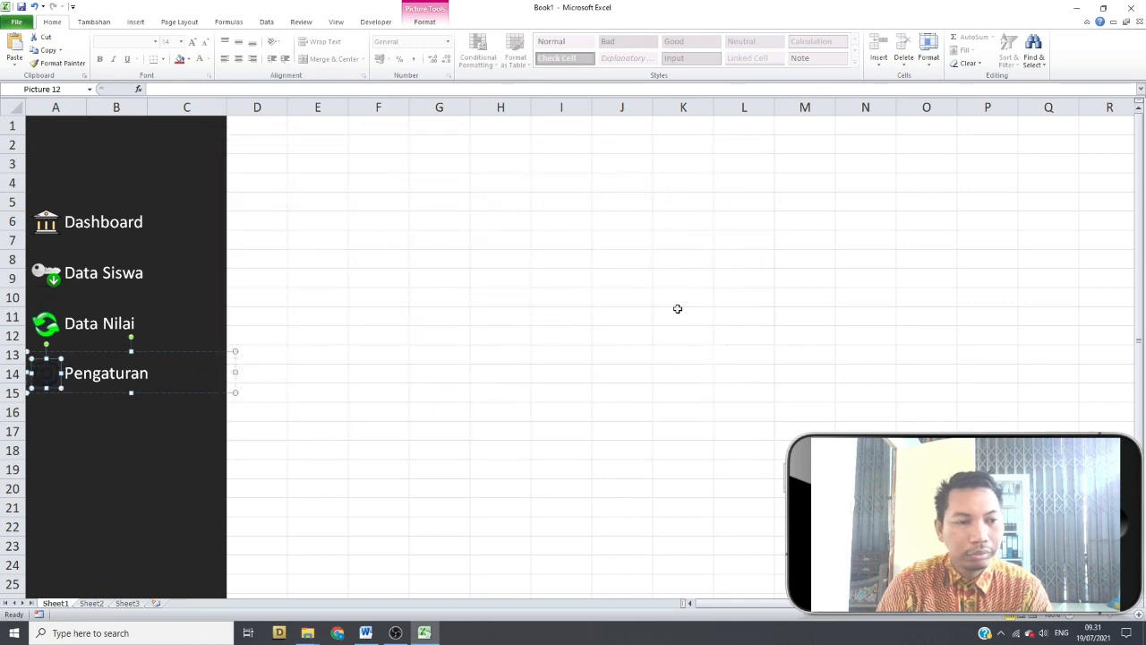
Swap the dark Pengaturan icon for documentediting_editdocuments_text_documentedi_2820.png and deselect the item
{"action": "right_click", "coordinate": [48, 363]}
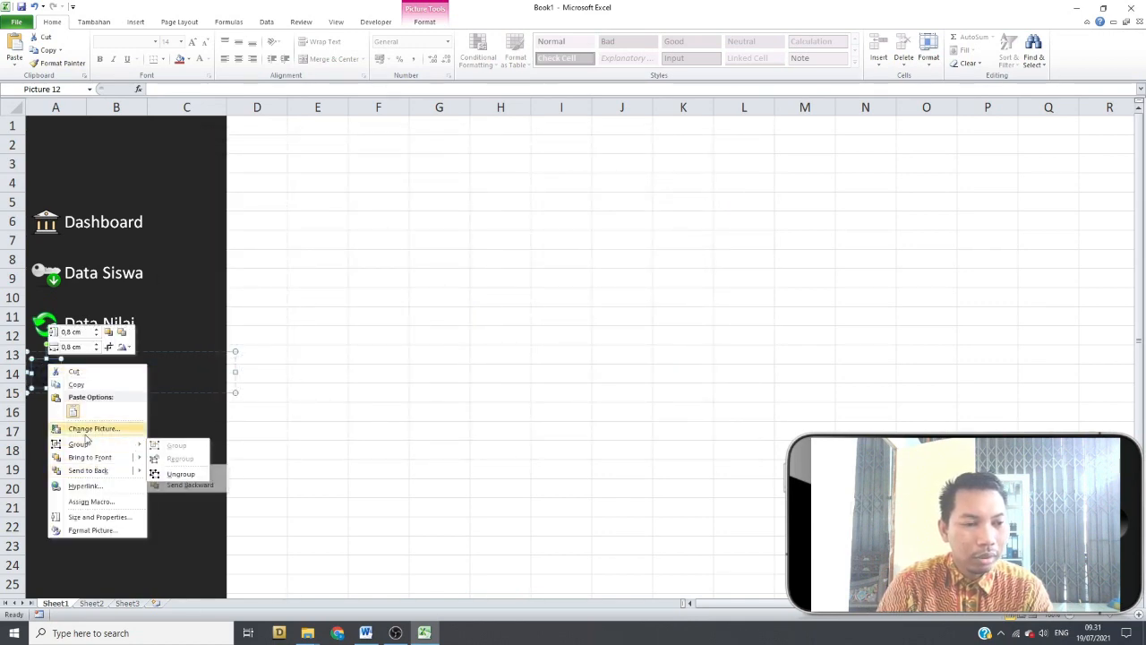
{"action": "left_click", "coordinate": [127, 457]}
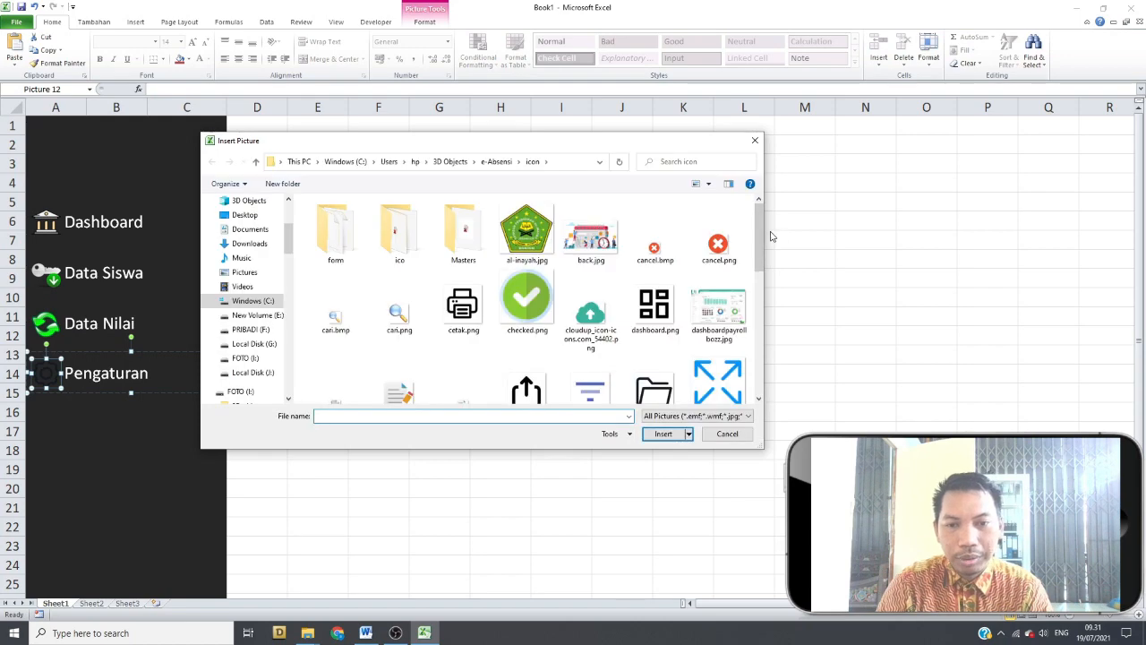
{"action": "left_click_drag", "start_coordinate": [762, 231], "coordinate": [762, 258]}
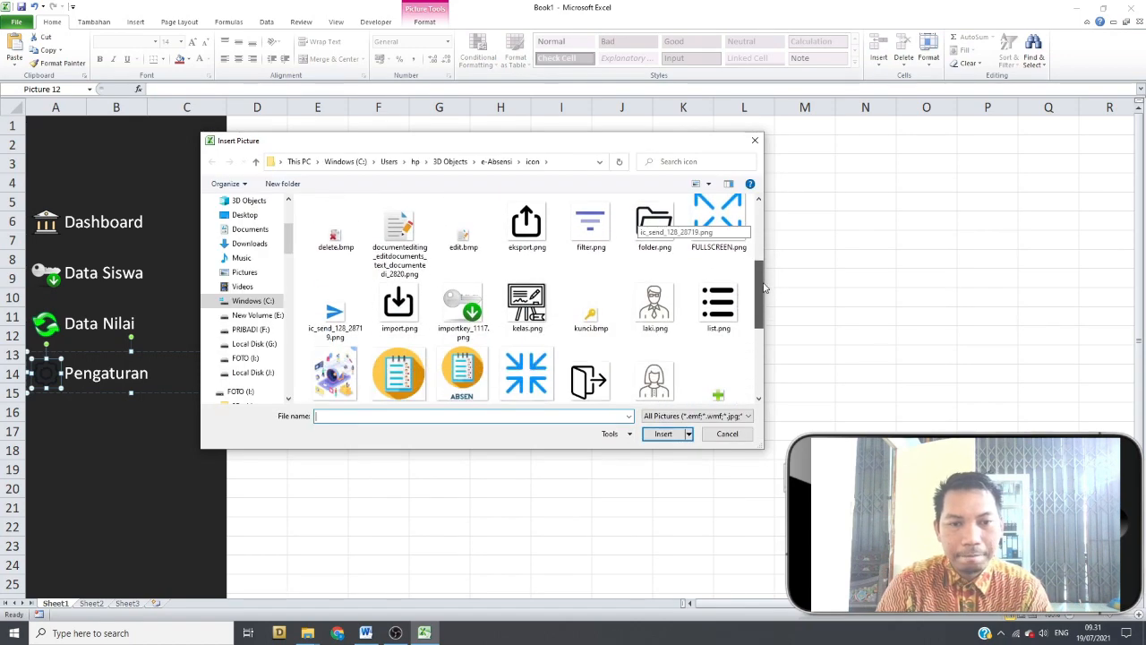
{"action": "double_click", "coordinate": [400, 237]}
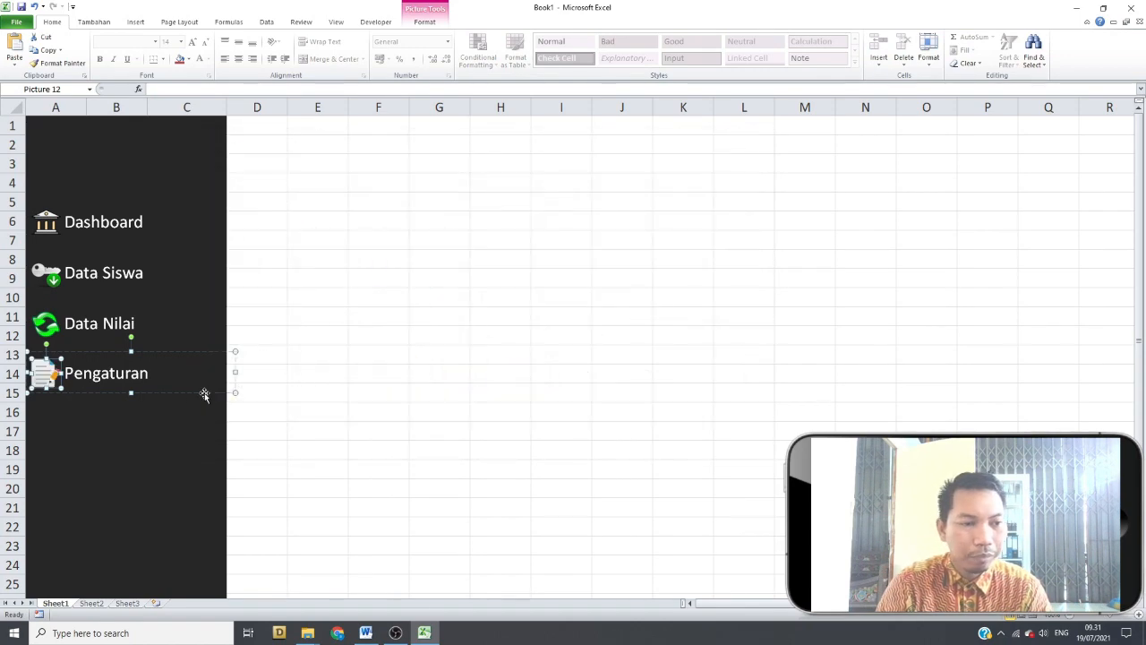
{"action": "left_click", "coordinate": [203, 286]}
{"action": "key", "text": "Escape"}
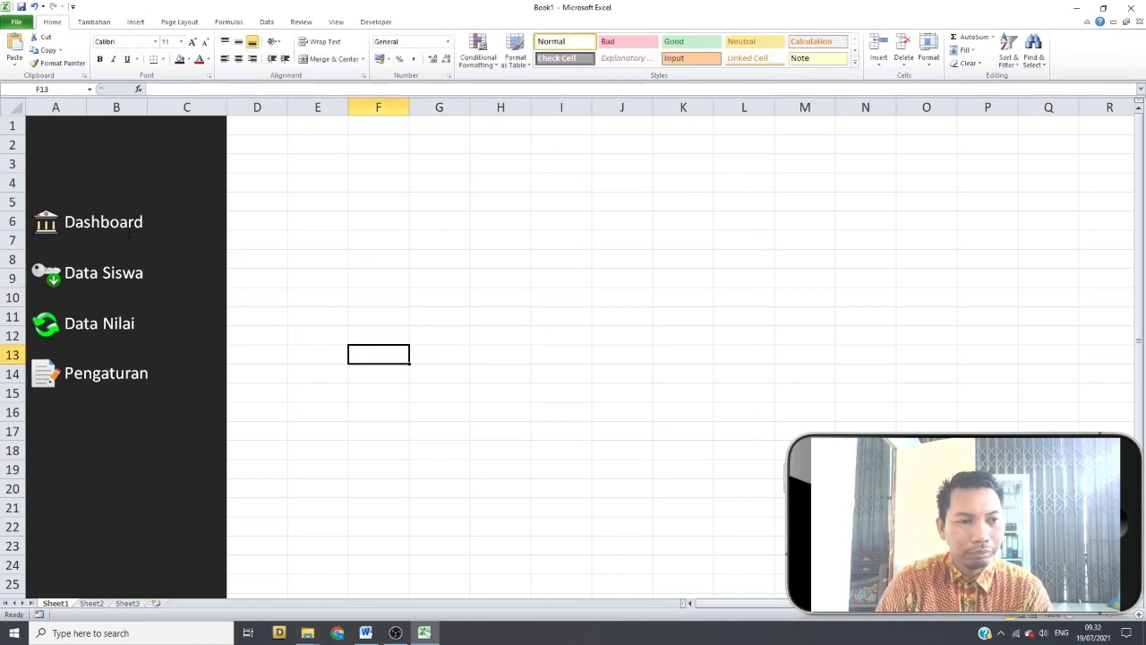
{"action": "left_click", "coordinate": [42, 222]}
{"action": "left_click", "coordinate": [51, 273]}
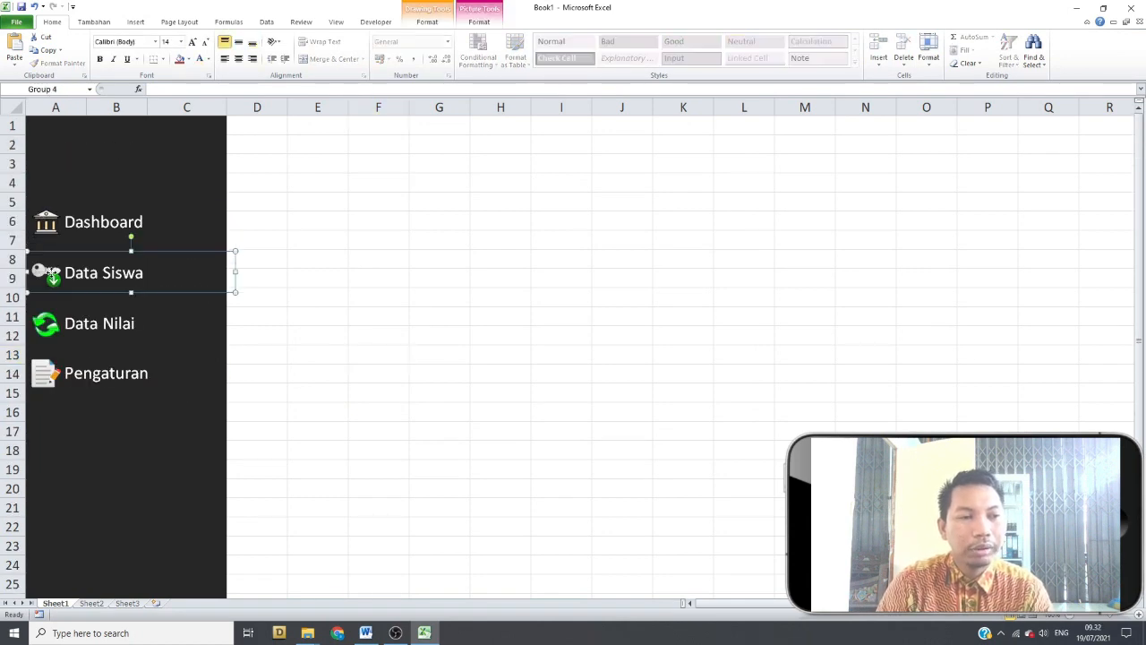
{"action": "left_click", "coordinate": [54, 324]}
{"action": "left_click", "coordinate": [52, 370]}
{"action": "left_click", "coordinate": [257, 278]}
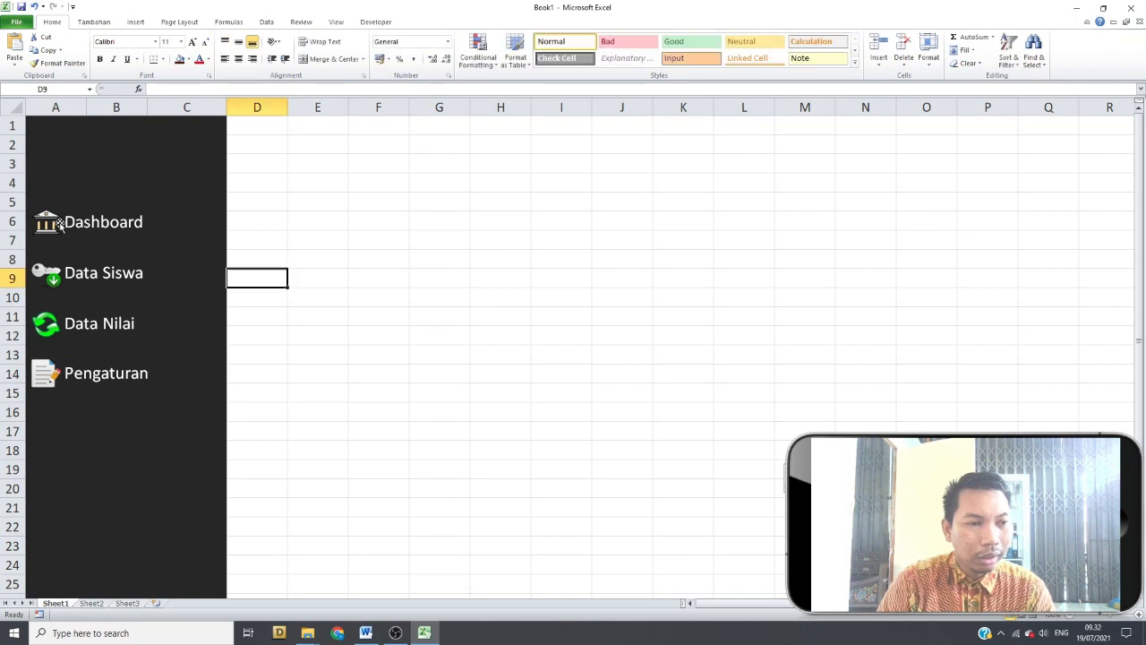
{"action": "left_click", "coordinate": [52, 224]}
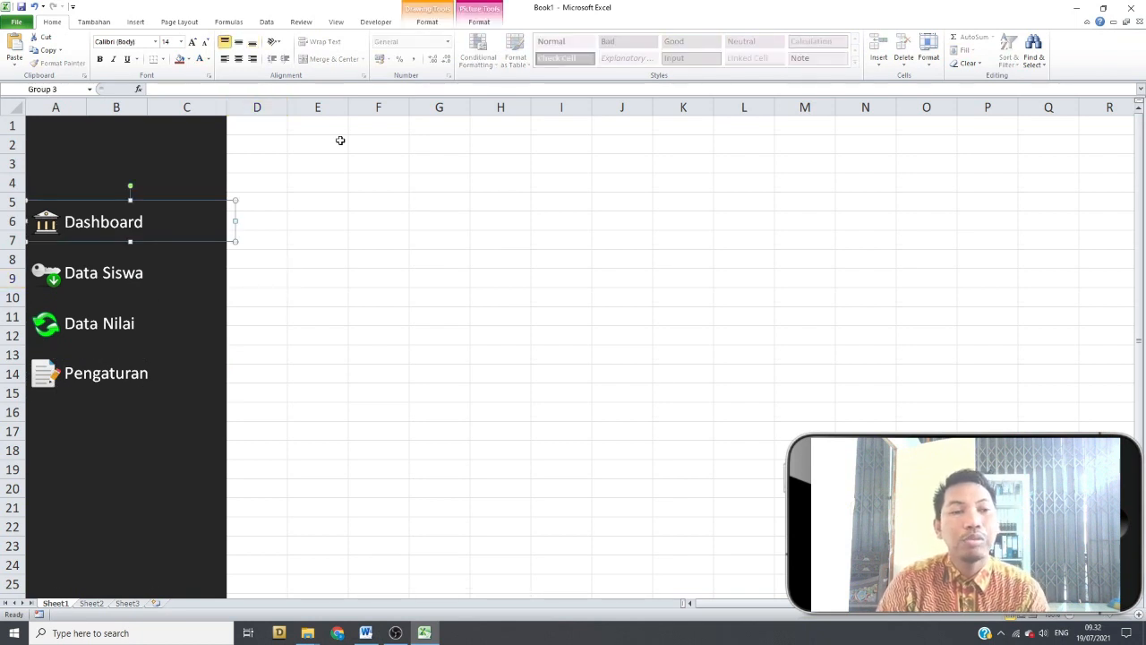
{"action": "left_click", "coordinate": [320, 454]}
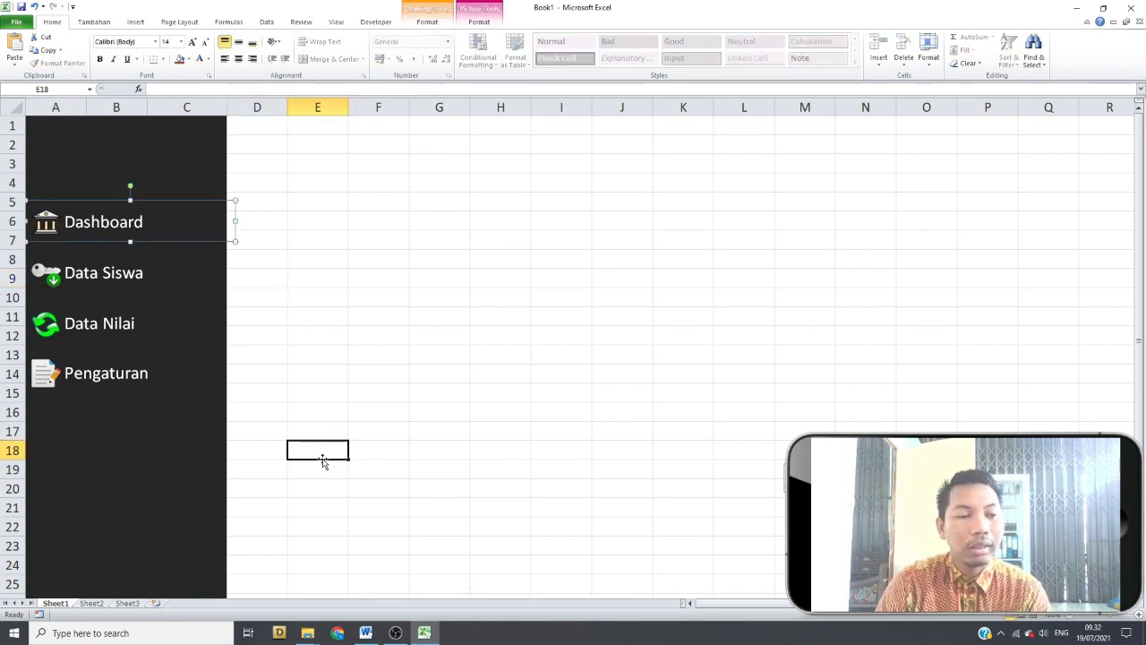
Rename Sheet1 as dashboard and Sheet2 as siswa
{"action": "double_click", "coordinate": [57, 605]}
{"action": "type", "text": "dashboard"}
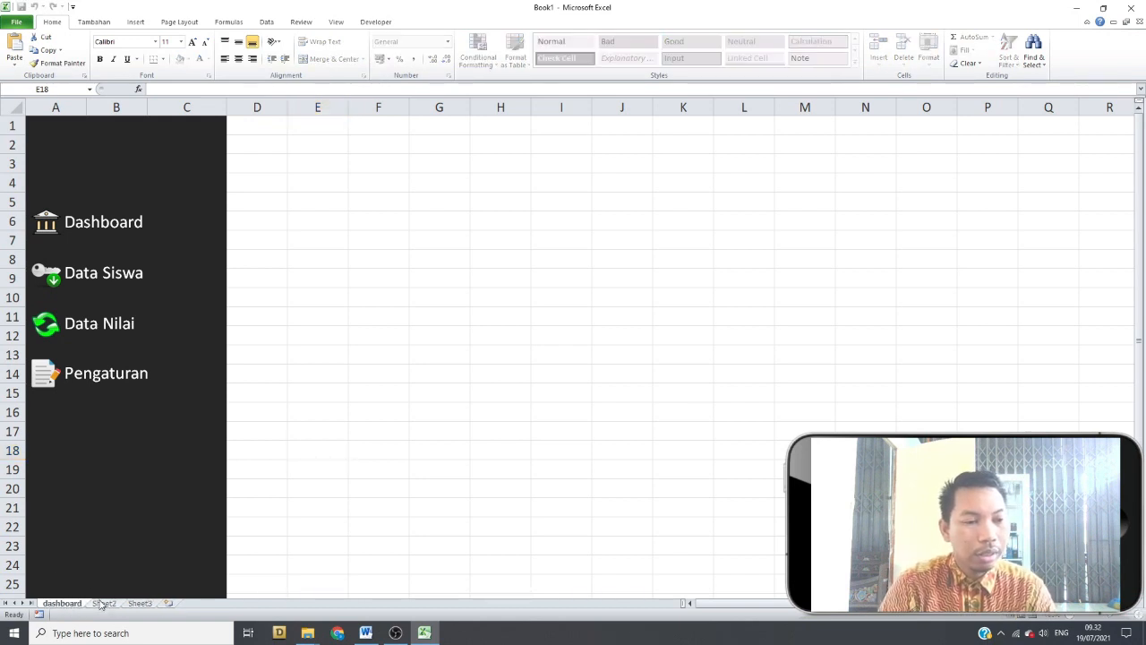
{"action": "double_click", "coordinate": [103, 603]}
{"action": "type", "text": "siswa"}
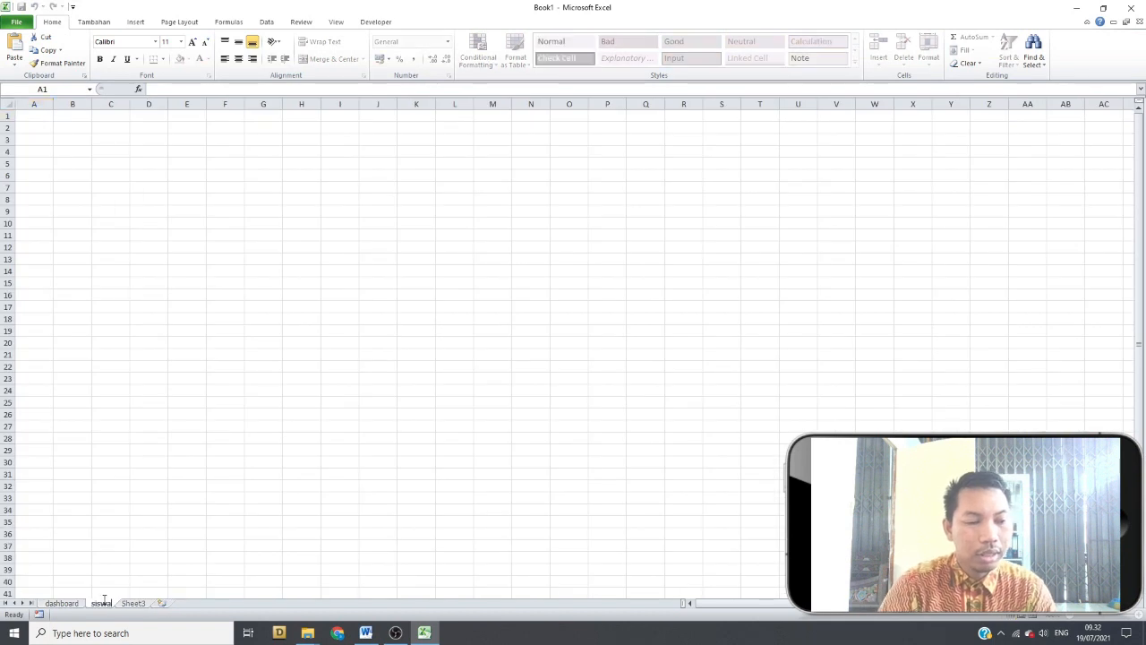
Rename Sheet3 as nilai and return to the dashboard sheet
{"action": "double_click", "coordinate": [132, 603]}
{"action": "type", "text": "nilai"}
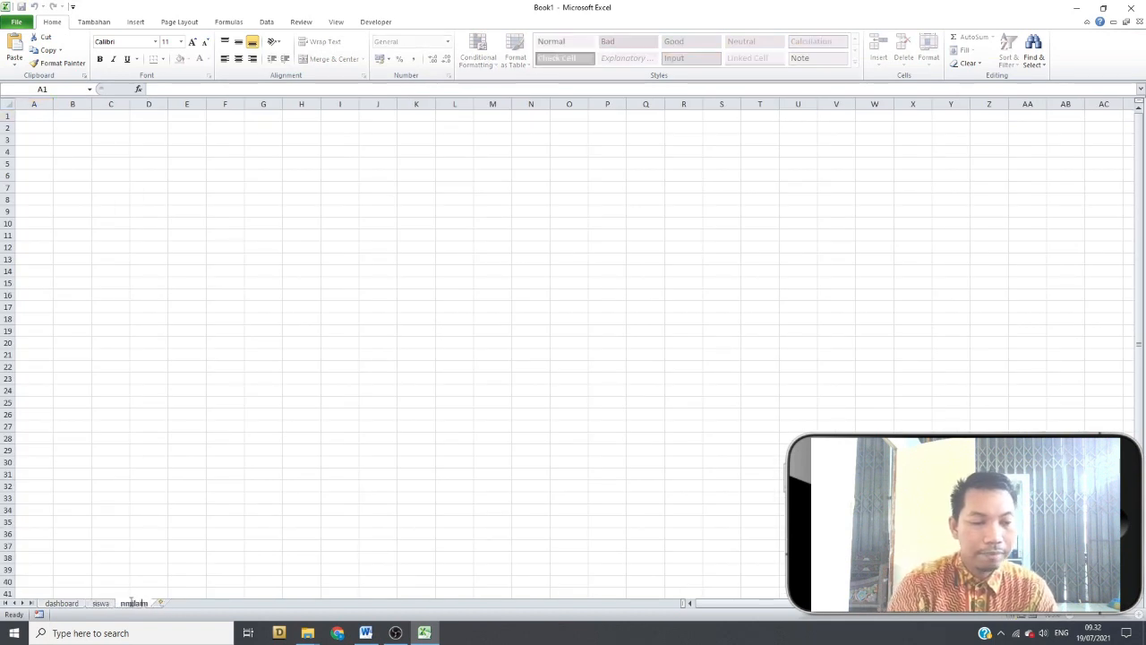
{"action": "key", "text": "ctrl+a"}
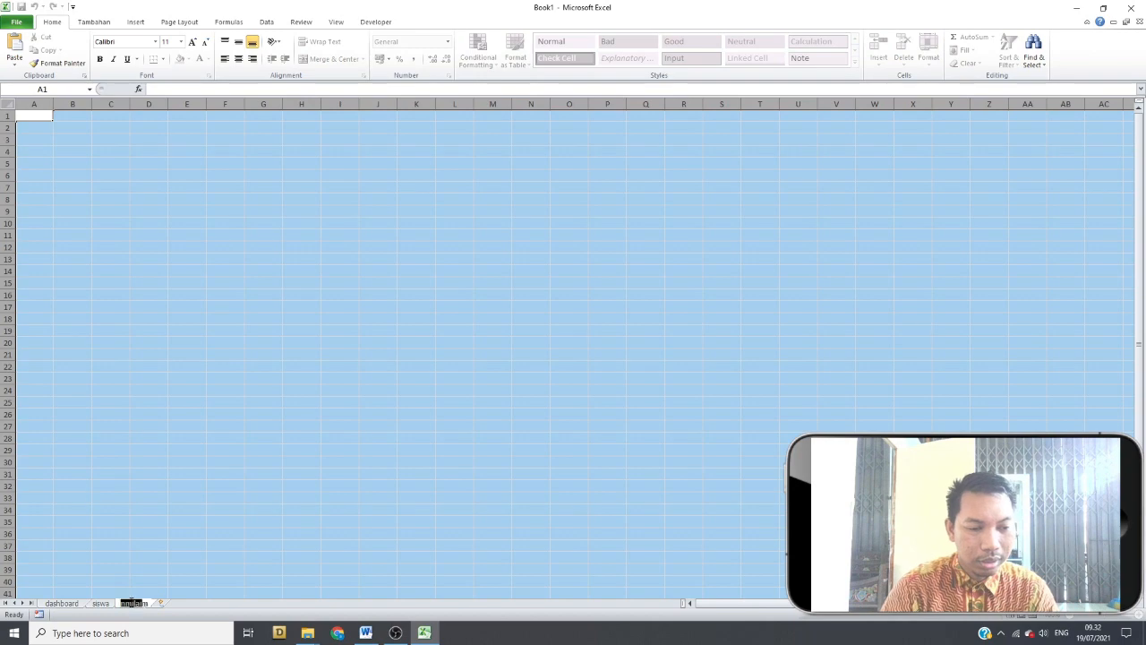
{"action": "key", "text": "BackSpace"}
{"action": "type", "text": "nilai"}
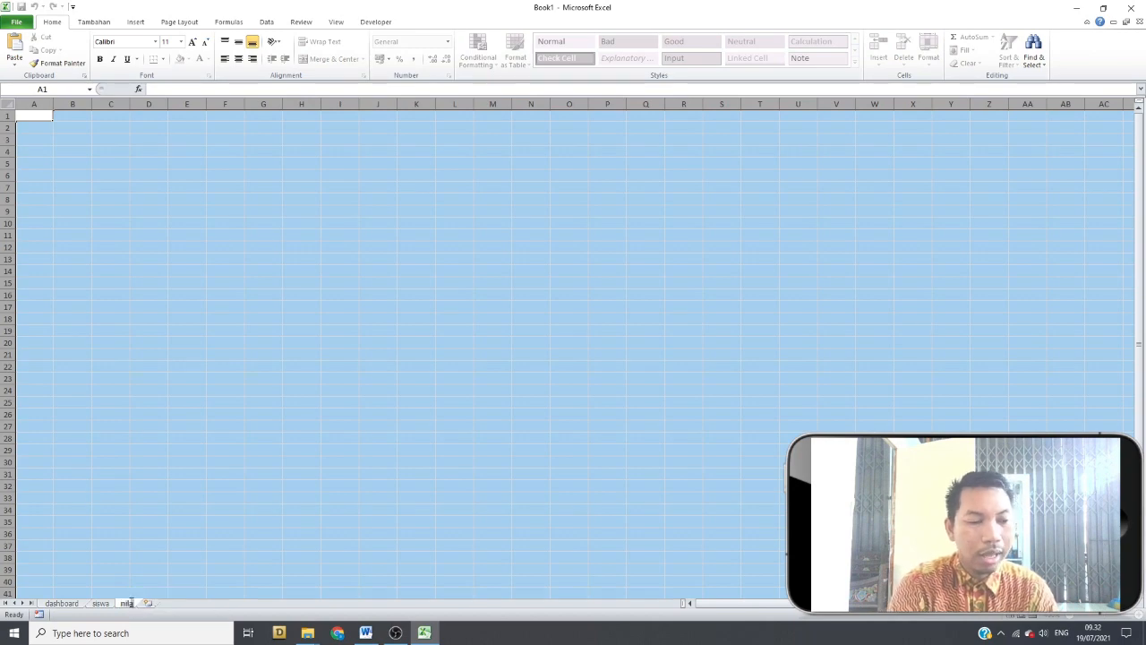
{"action": "left_click", "coordinate": [59, 604]}
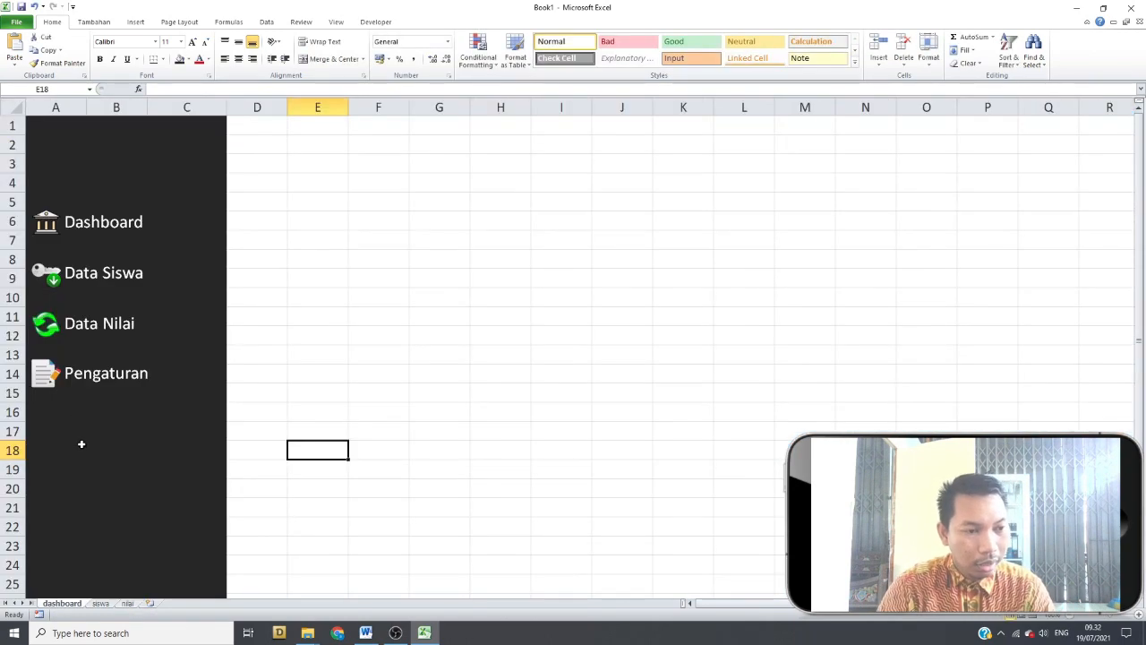
Add a new worksheet after nilai and name it pengaturan
{"action": "left_click", "coordinate": [141, 604]}
{"action": "left_click", "coordinate": [147, 606]}
{"action": "double_click", "coordinate": [157, 607]}
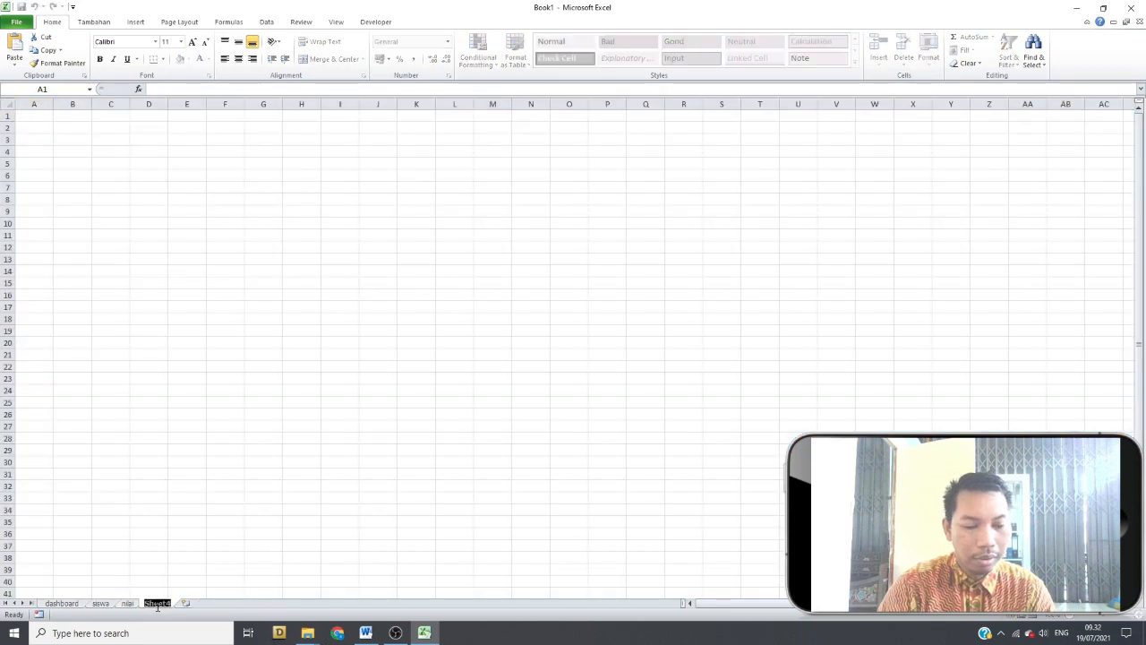
{"action": "type", "text": "pengaturan"}
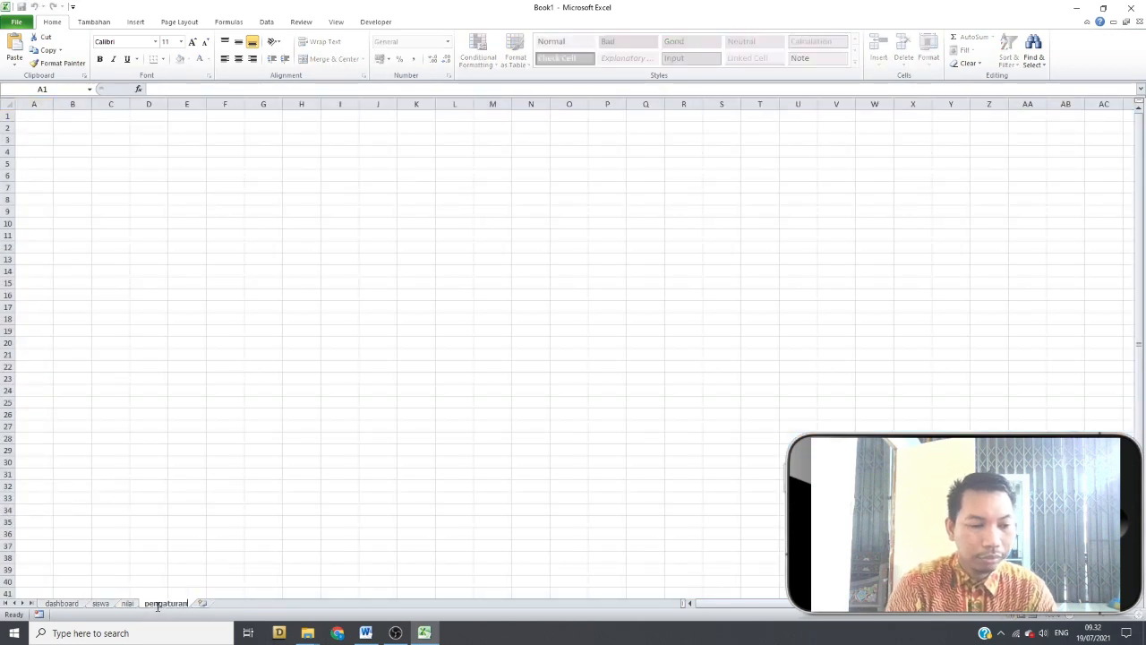
{"action": "left_click", "coordinate": [205, 543]}
On the dashboard sheet, hyperlink the Dashboard menu item to cell A1 of the dashboard sheet in this document
{"action": "left_click", "coordinate": [62, 603]}
{"action": "right_click", "coordinate": [50, 232]}
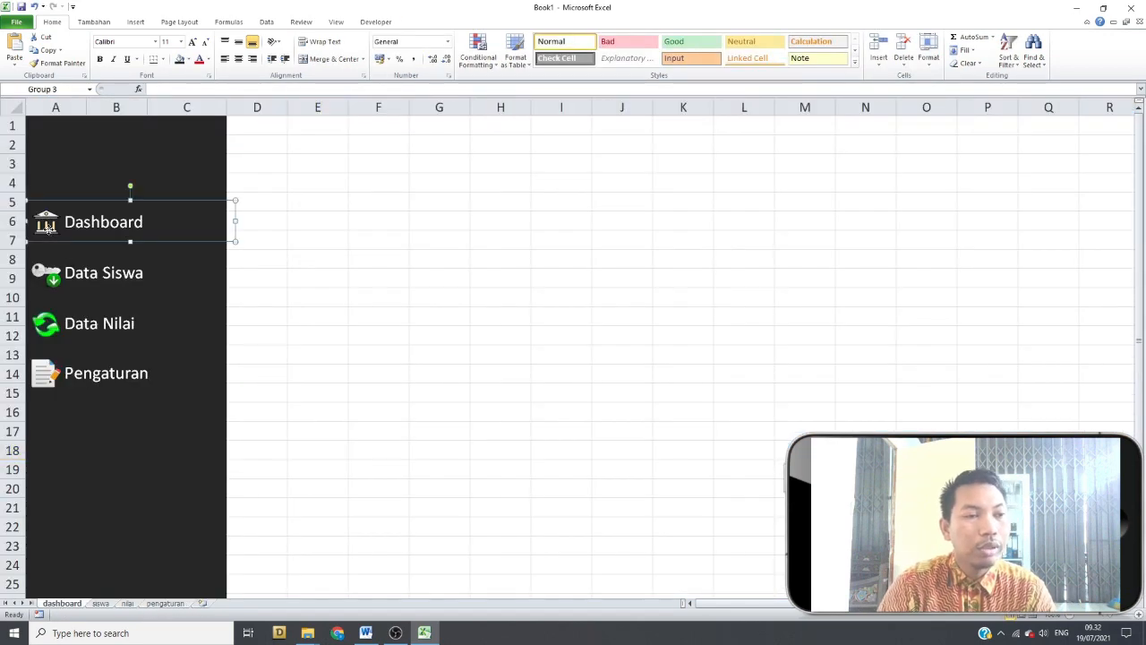
{"action": "left_click", "coordinate": [83, 336]}
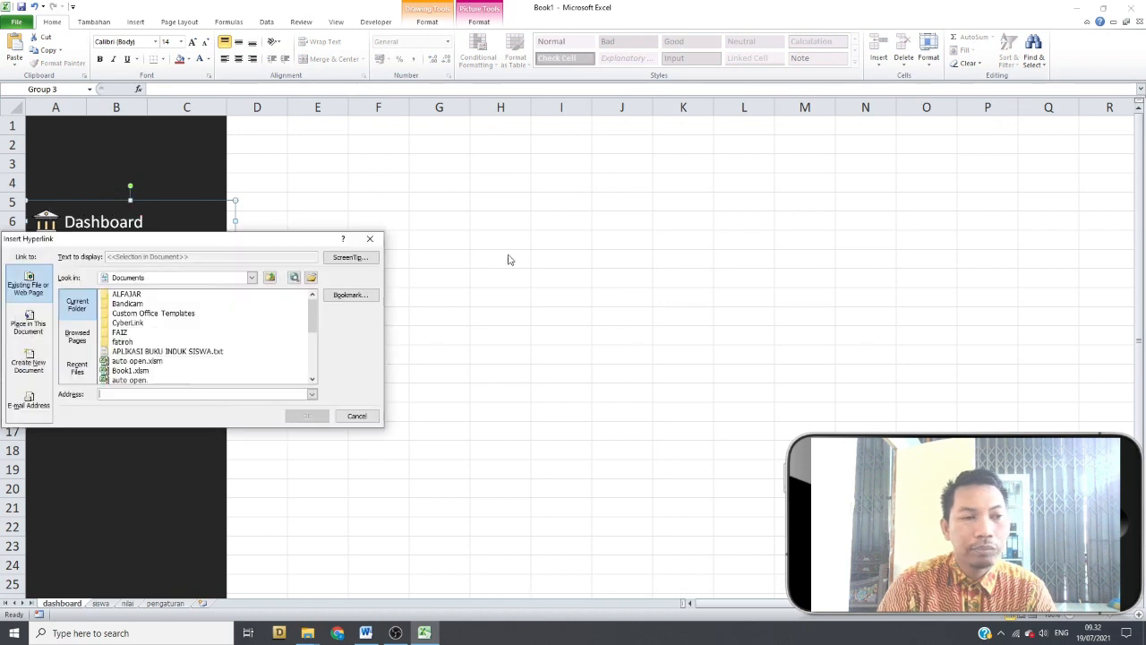
{"action": "left_click", "coordinate": [29, 324]}
{"action": "left_click", "coordinate": [100, 319]}
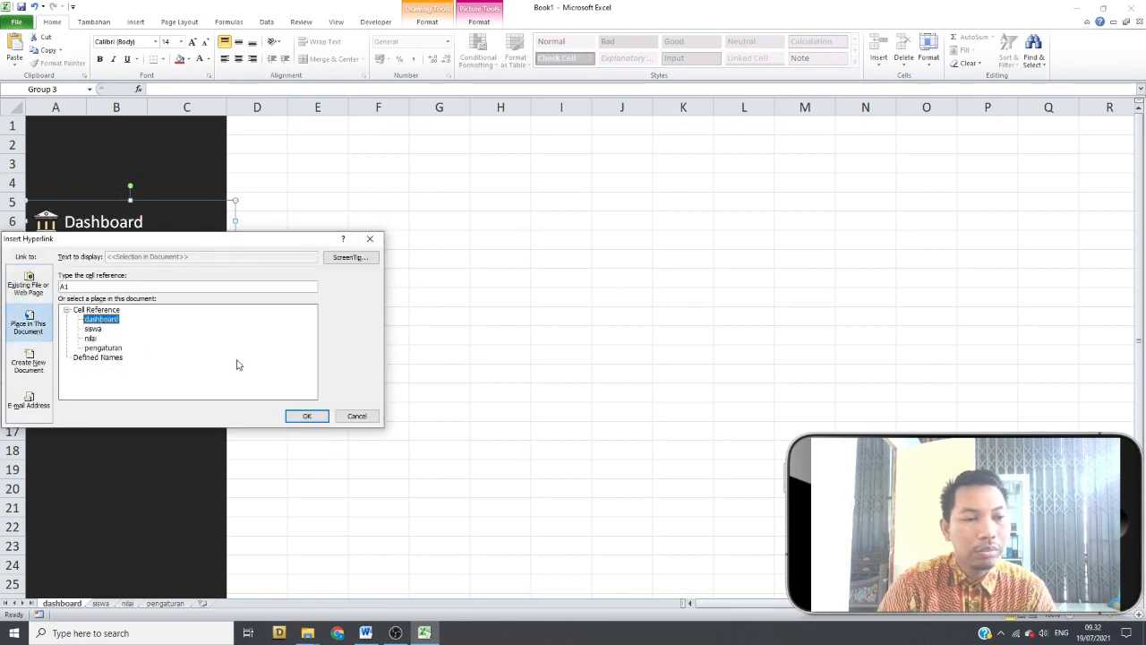
{"action": "left_click", "coordinate": [306, 416]}
Hyperlink the Data Siswa menu item to cell A1 of the siswa sheet in this document
{"action": "left_click", "coordinate": [39, 278]}
{"action": "right_click", "coordinate": [40, 278]}
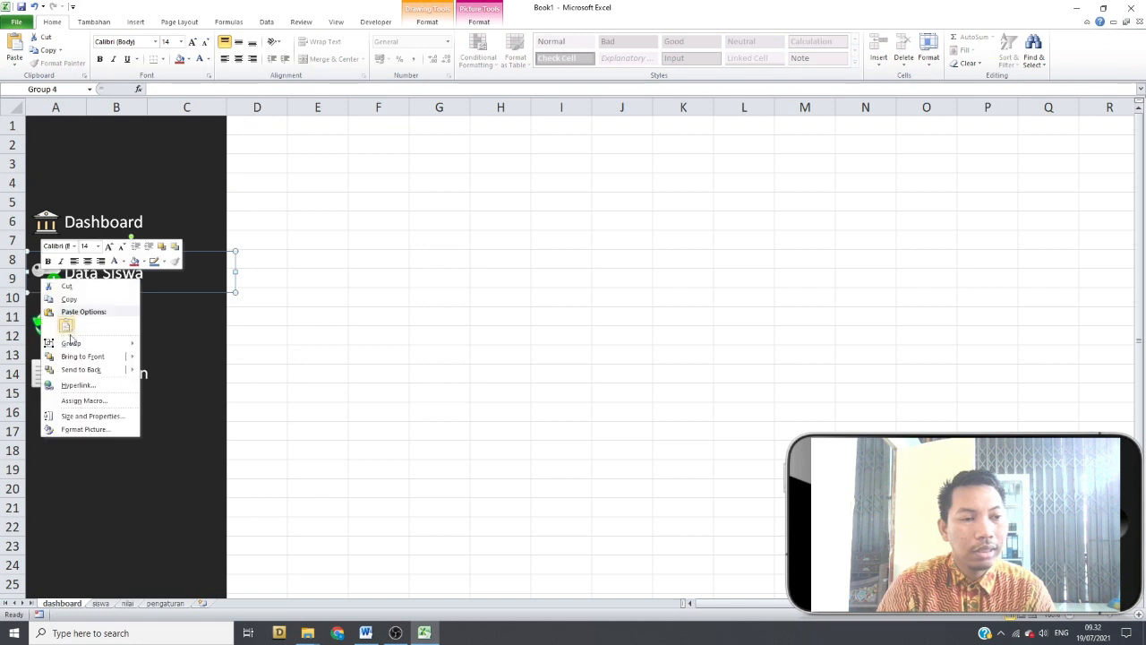
{"action": "left_click", "coordinate": [81, 382]}
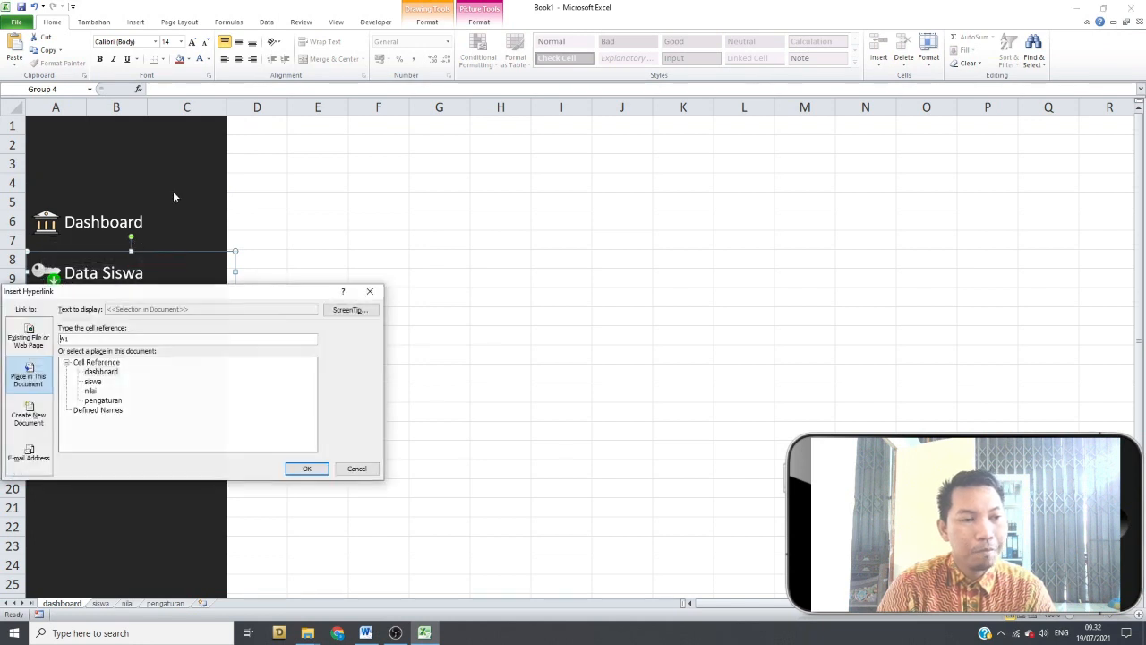
{"action": "left_click", "coordinate": [92, 380]}
{"action": "left_click", "coordinate": [304, 468]}
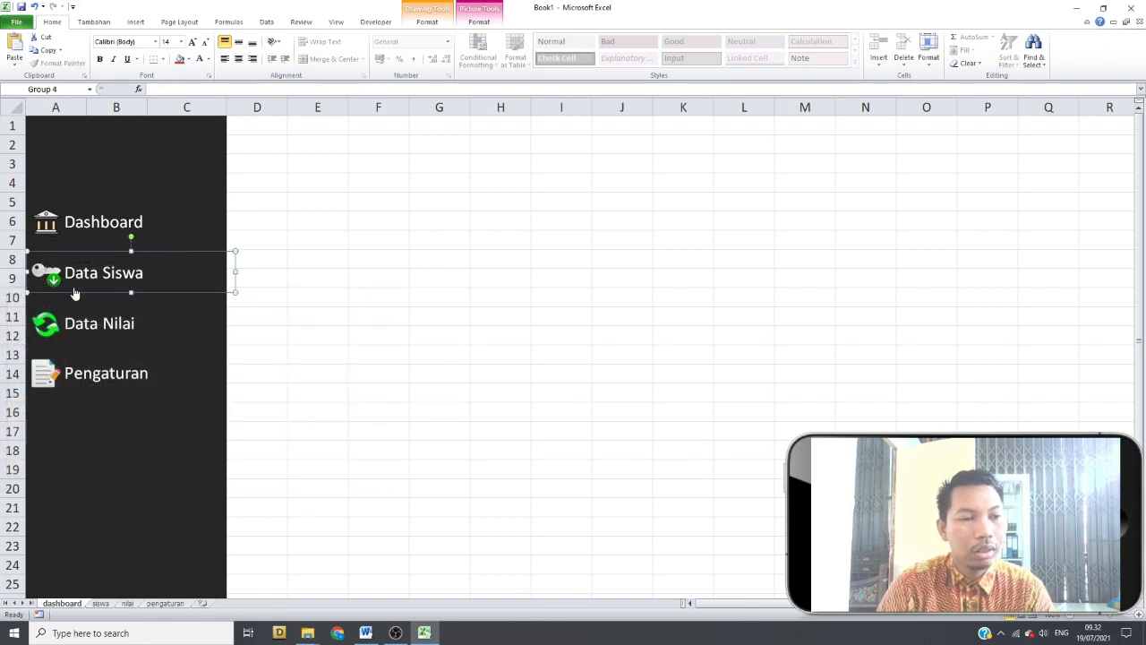
Hyperlink the Data Nilai menu item to cell A1 of the nilai sheet in this document
{"action": "right_click", "coordinate": [47, 329]}
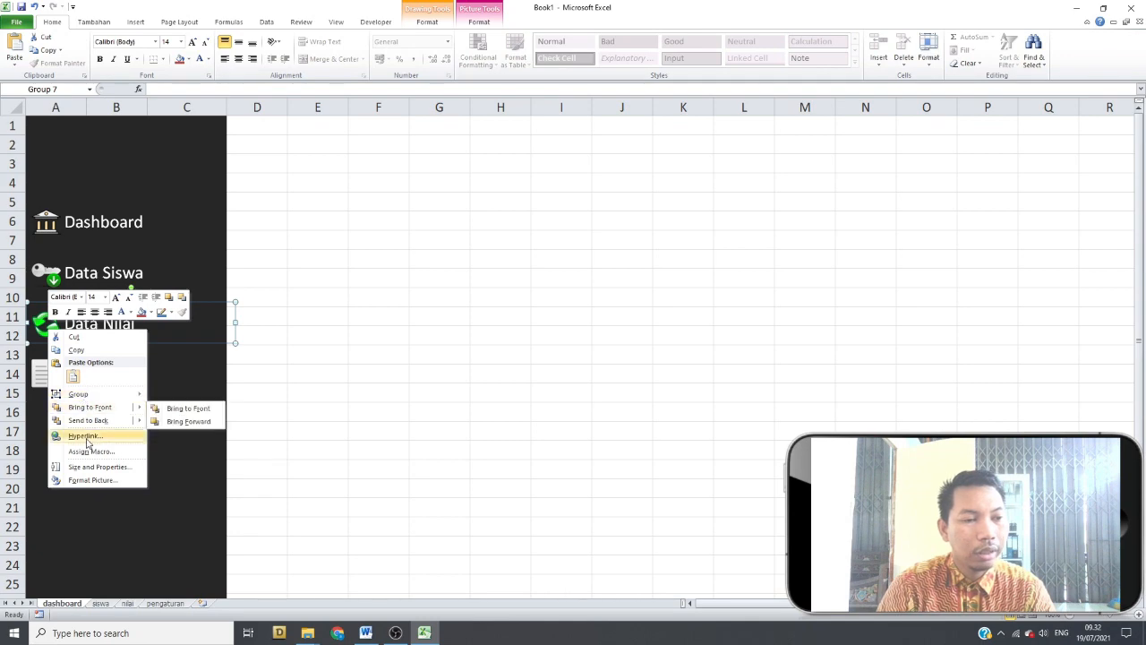
{"action": "left_click", "coordinate": [86, 436]}
{"action": "left_click", "coordinate": [91, 441]}
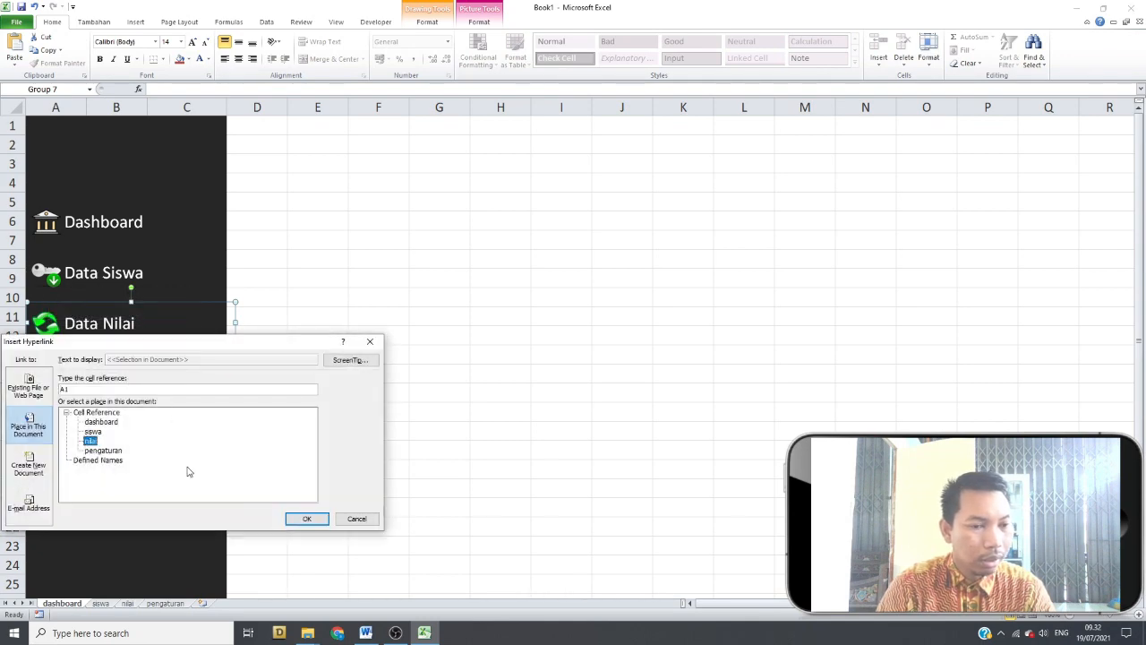
{"action": "left_click", "coordinate": [306, 519]}
Hyperlink the Pengaturan menu item to cell A1 of the pengaturan sheet and deselect the item
{"action": "left_click", "coordinate": [49, 376]}
{"action": "right_click", "coordinate": [49, 374]}
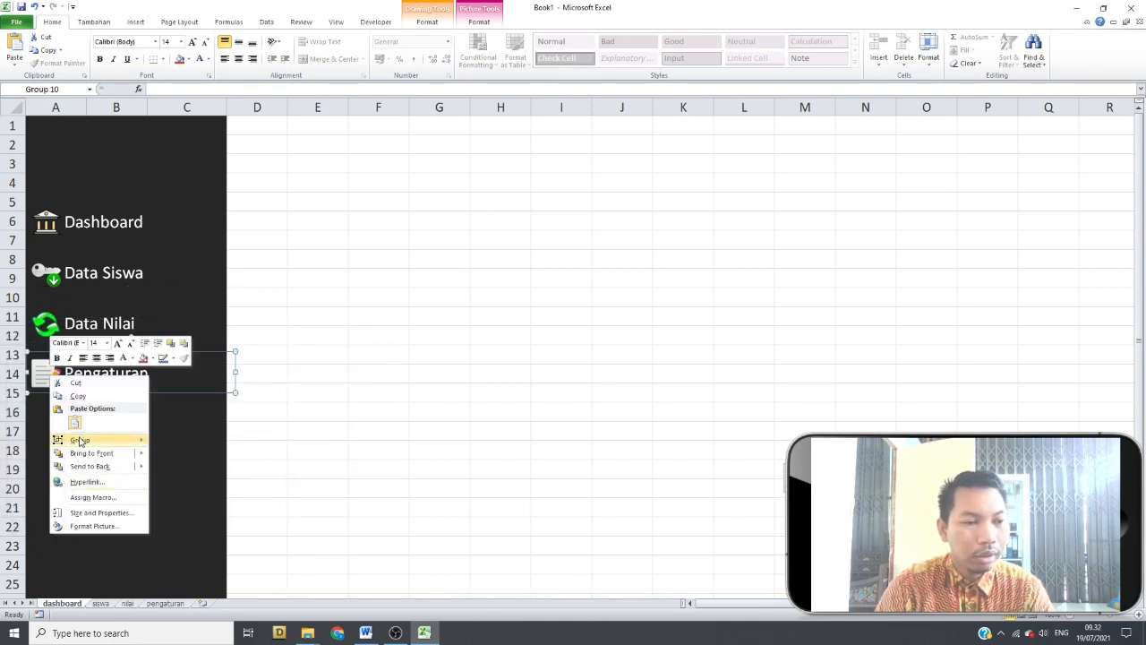
{"action": "left_click", "coordinate": [86, 483]}
{"action": "left_click", "coordinate": [103, 495]}
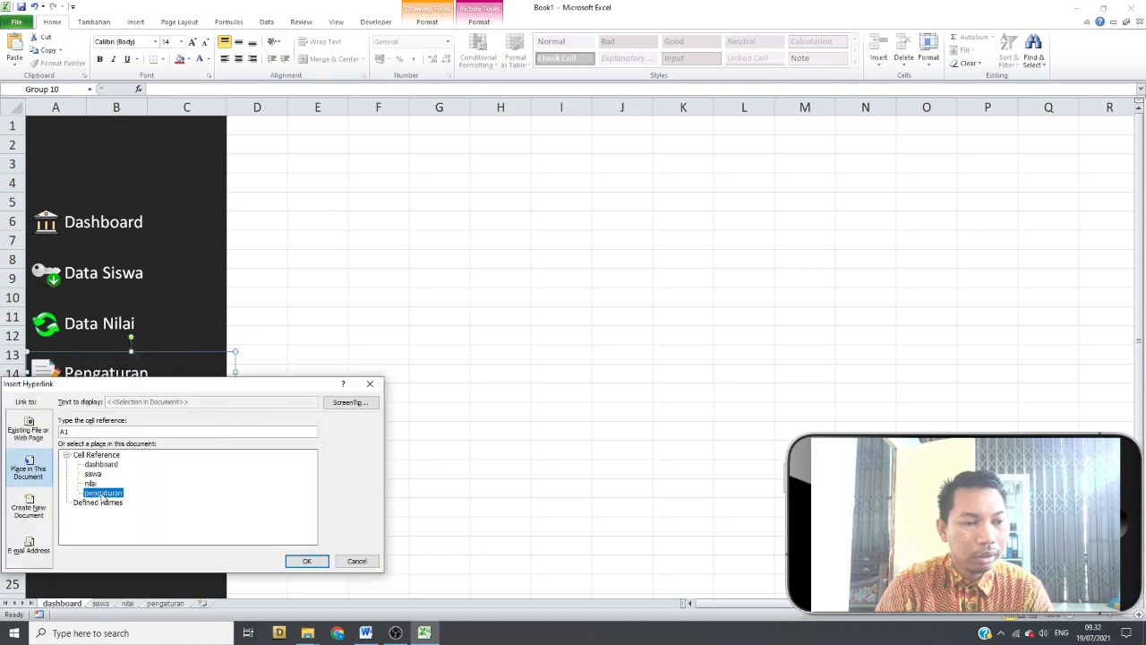
{"action": "left_click", "coordinate": [307, 565]}
{"action": "left_click", "coordinate": [536, 357]}
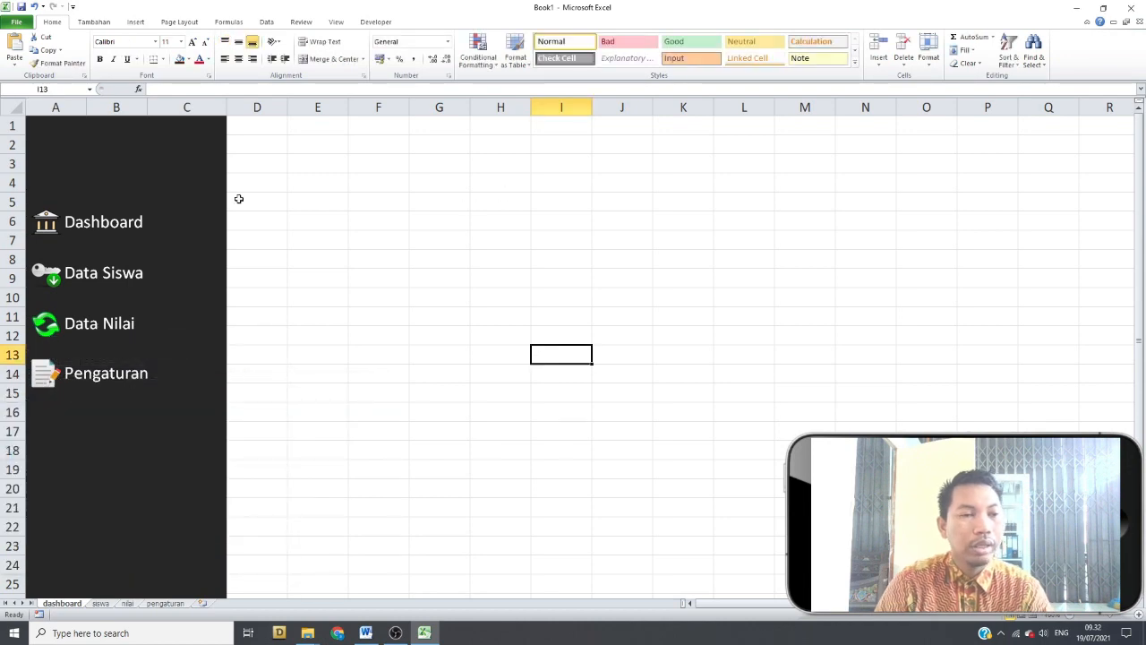
Test the Dashboard, Data Siswa, Data Nilai and Pengaturan links, returning to the dashboard sheet after each page
{"action": "left_click", "coordinate": [73, 231]}
{"action": "left_click", "coordinate": [85, 271]}
{"action": "left_click", "coordinate": [63, 603]}
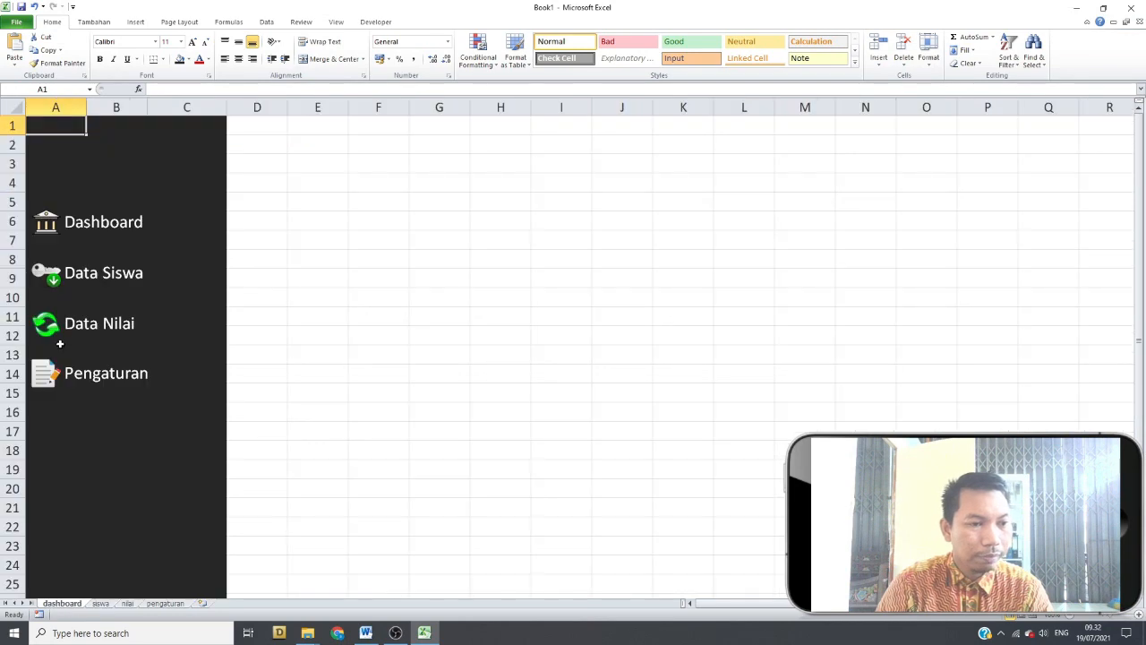
{"action": "left_click", "coordinate": [67, 324]}
{"action": "left_click", "coordinate": [61, 603]}
{"action": "left_click", "coordinate": [54, 373]}
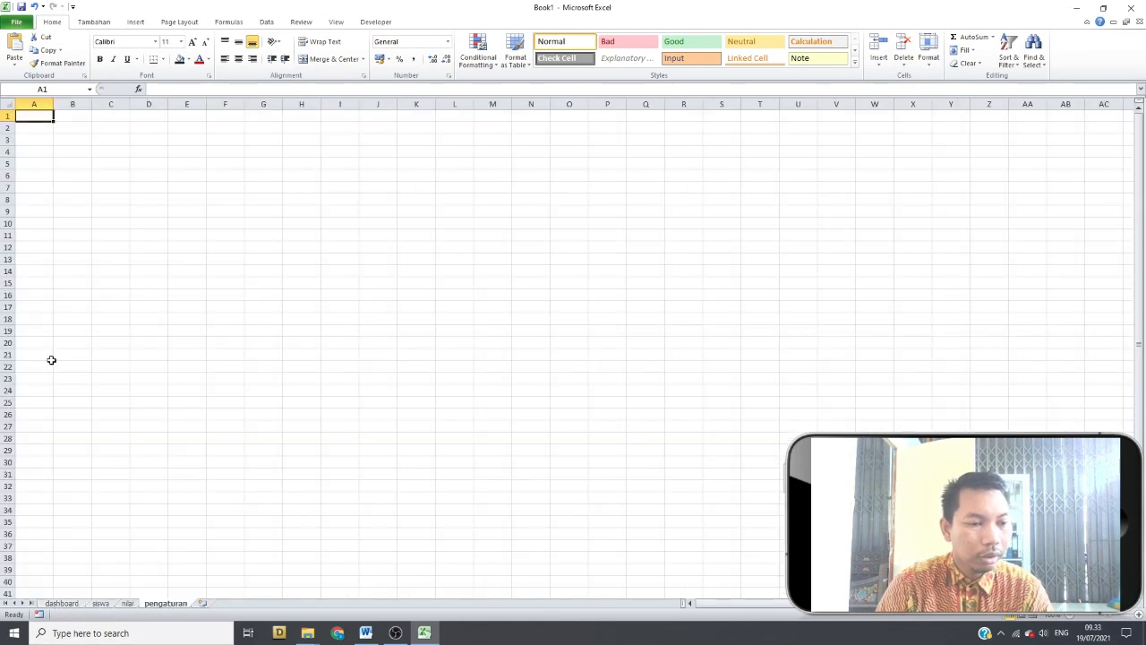
{"action": "left_click", "coordinate": [62, 604]}
Delete the siswa, nilai and pengaturan sheets, leaving only dashboard in the workbook
{"action": "right_click", "coordinate": [100, 604]}
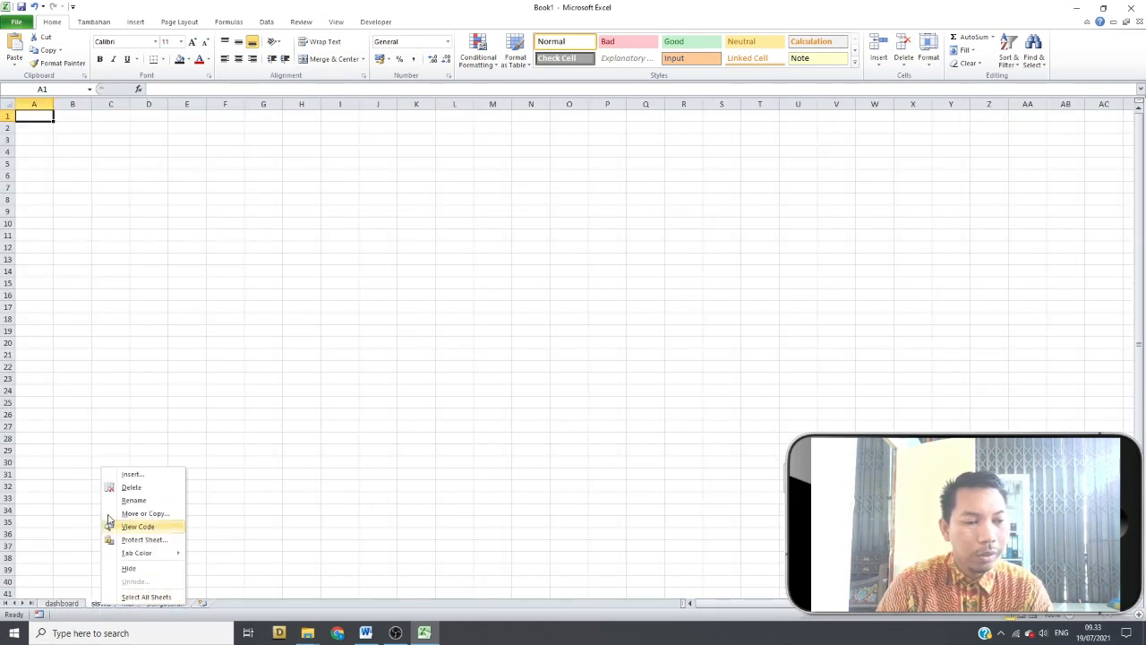
{"action": "left_click", "coordinate": [131, 487]}
{"action": "left_click", "coordinate": [548, 347]}
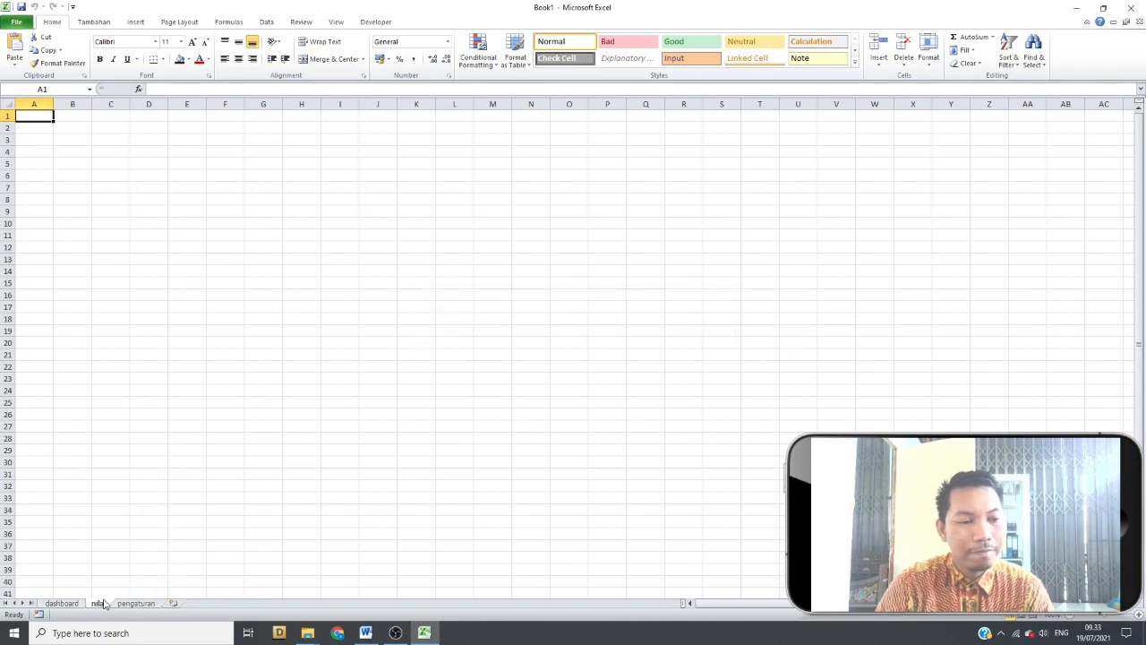
{"action": "right_click", "coordinate": [103, 603]}
{"action": "left_click", "coordinate": [133, 483]}
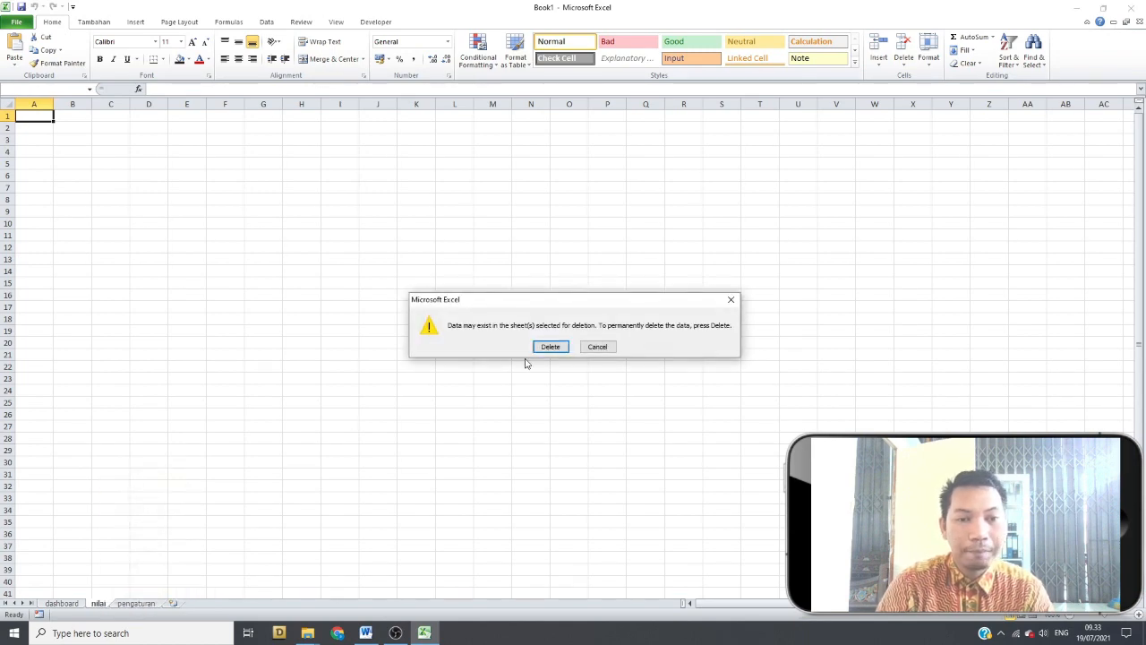
{"action": "left_click", "coordinate": [548, 346]}
{"action": "right_click", "coordinate": [113, 600]}
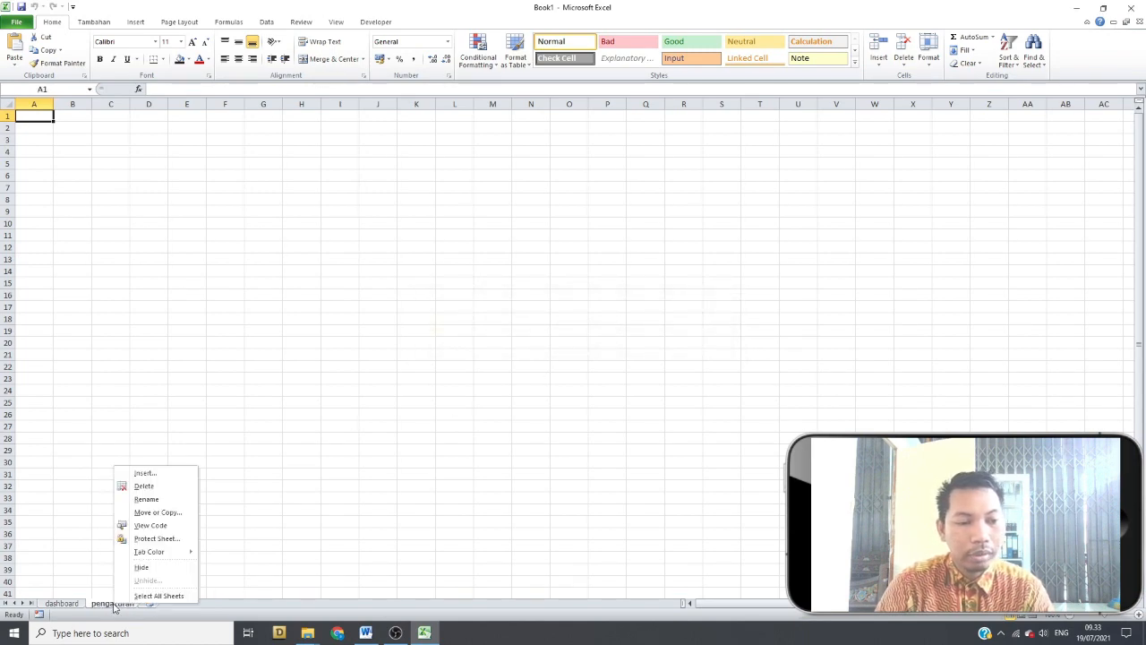
{"action": "left_click", "coordinate": [132, 487]}
{"action": "left_click", "coordinate": [549, 346]}
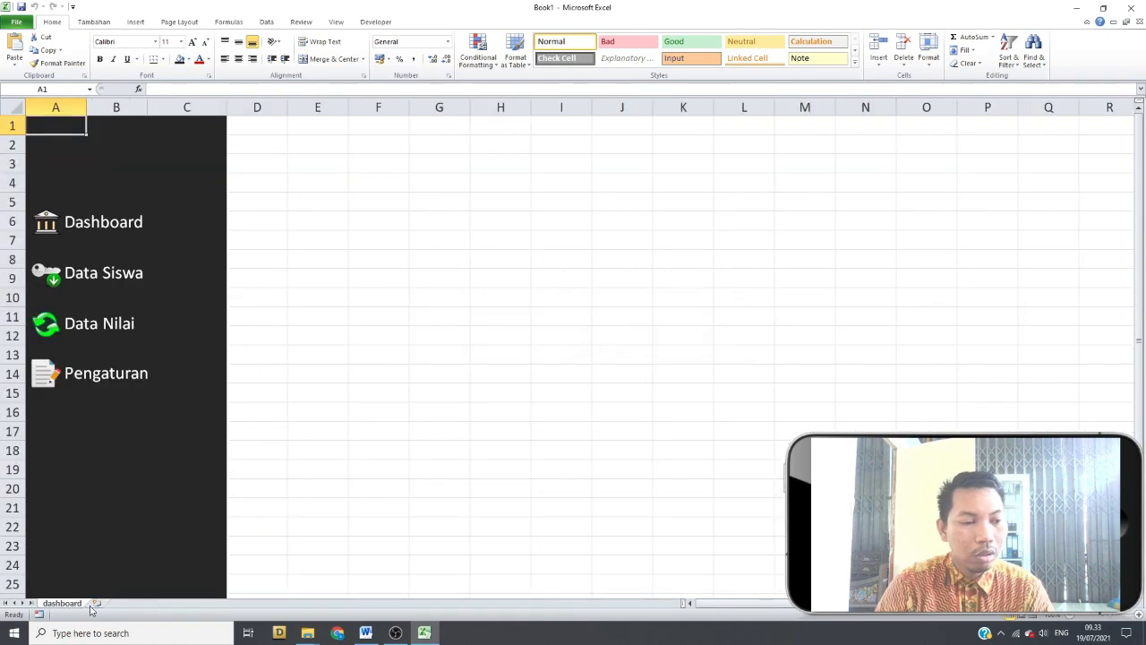
Make three copies of the dashboard sheet and name them siswa, nilai and pengaturan
{"action": "left_click_drag", "start_coordinate": [91, 609], "coordinate": [100, 610]}
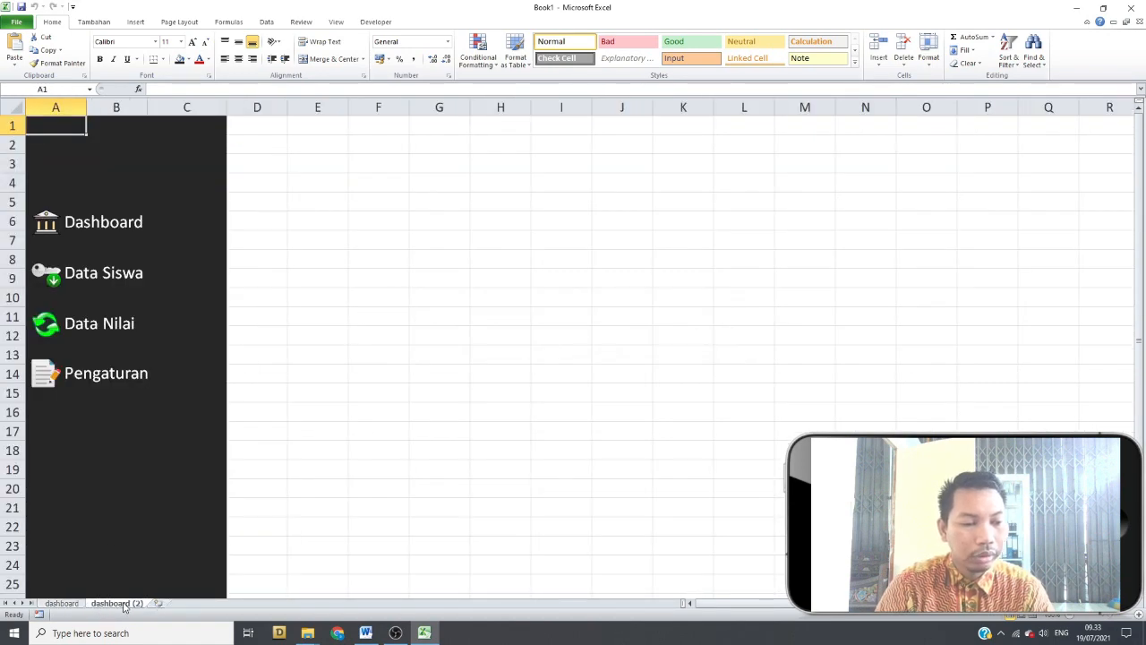
{"action": "left_click_drag", "start_coordinate": [166, 606], "coordinate": [227, 609]}
{"action": "double_click", "coordinate": [116, 602]}
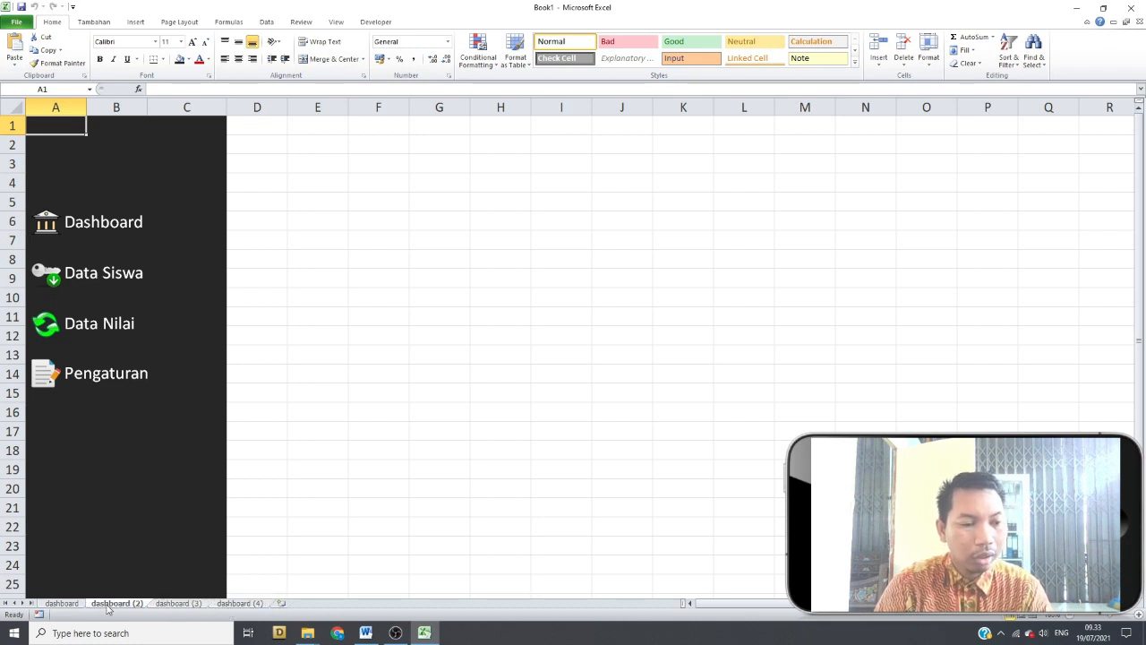
{"action": "type", "text": "siswa"}
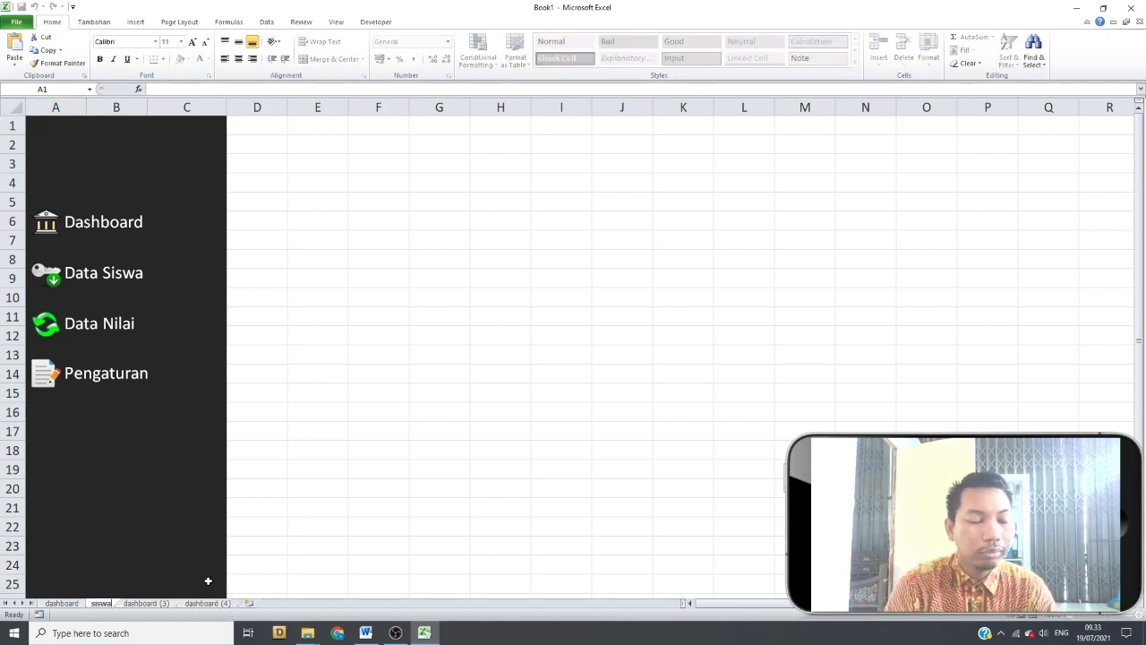
{"action": "double_click", "coordinate": [146, 603]}
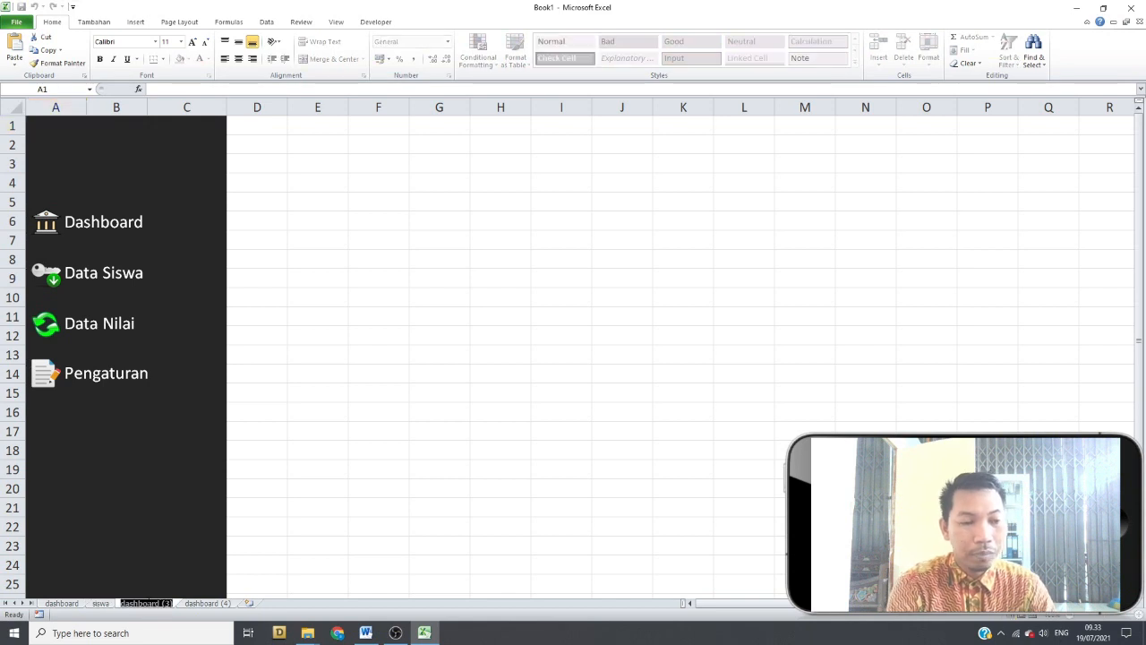
{"action": "type", "text": "nilai"}
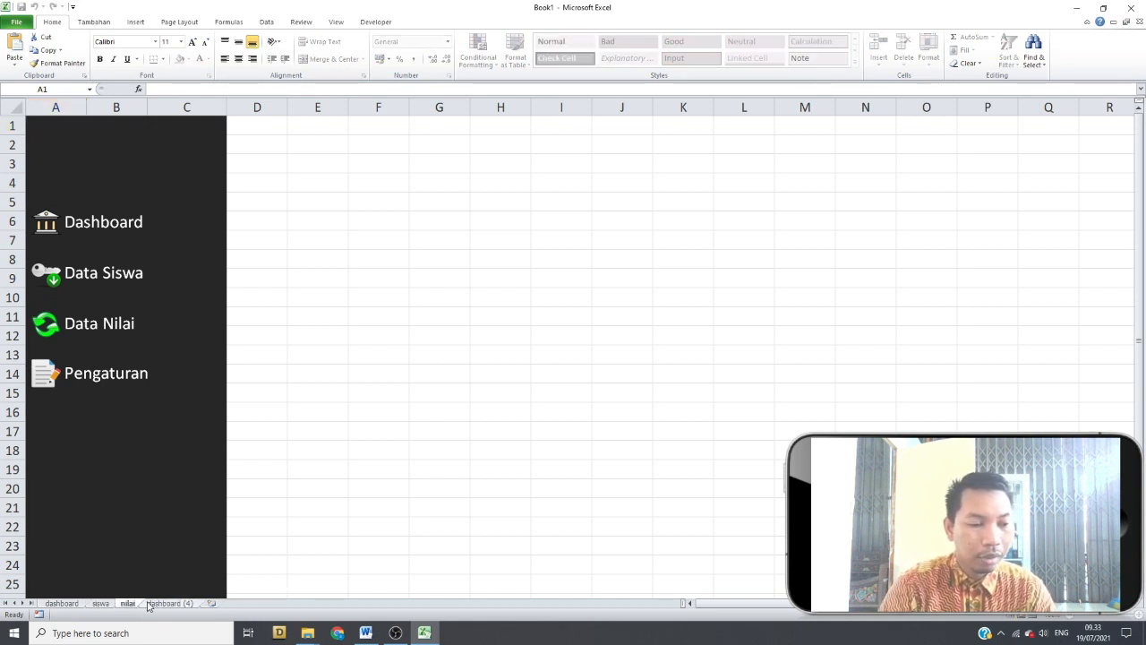
{"action": "double_click", "coordinate": [166, 602]}
{"action": "type", "text": "pengatura"}
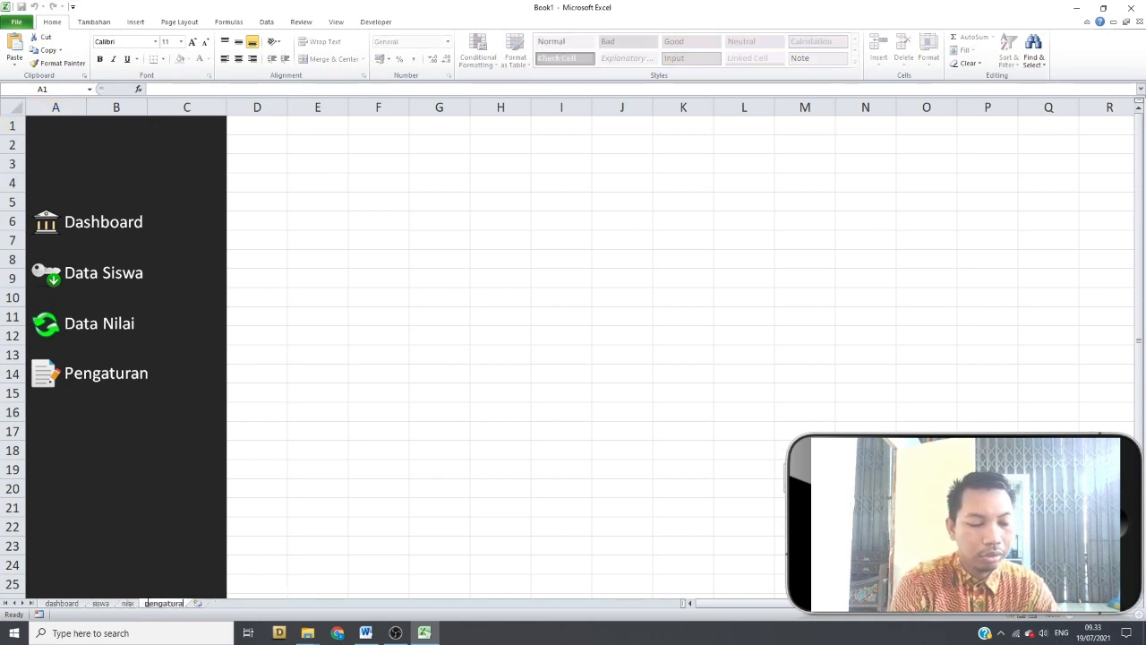
{"action": "type", "text": "n"}
{"action": "left_click", "coordinate": [361, 255]}
Test the sidebar links by opening the dashboard, siswa, nilai and pengaturan pages in turn
{"action": "left_click", "coordinate": [72, 235]}
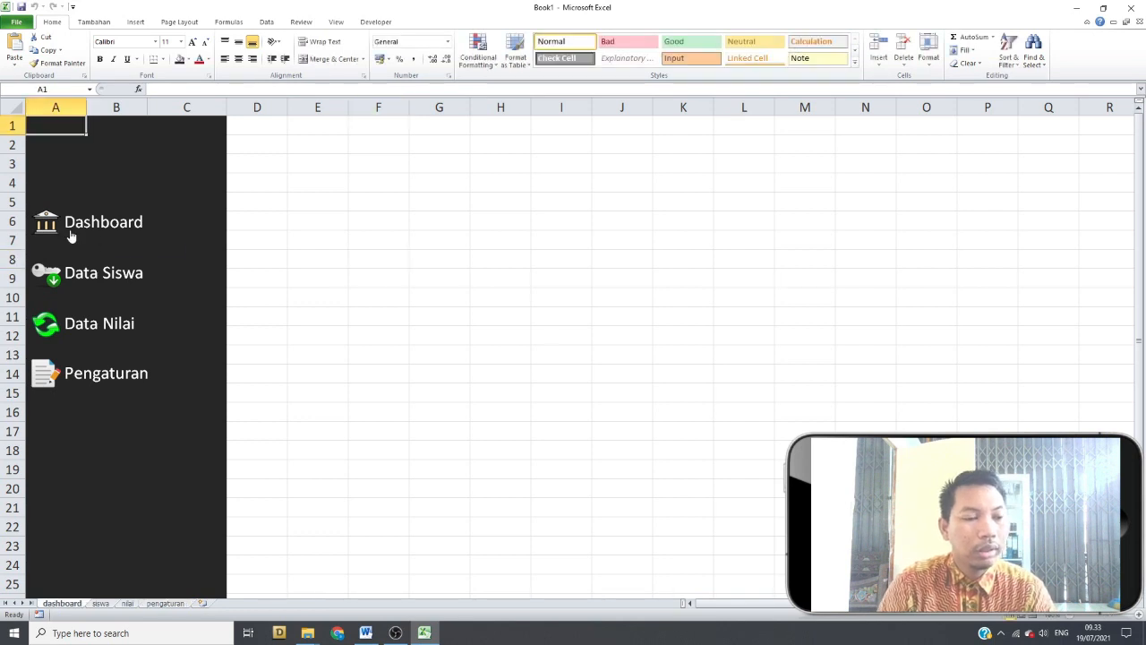
{"action": "left_click", "coordinate": [78, 279]}
{"action": "left_click", "coordinate": [79, 333]}
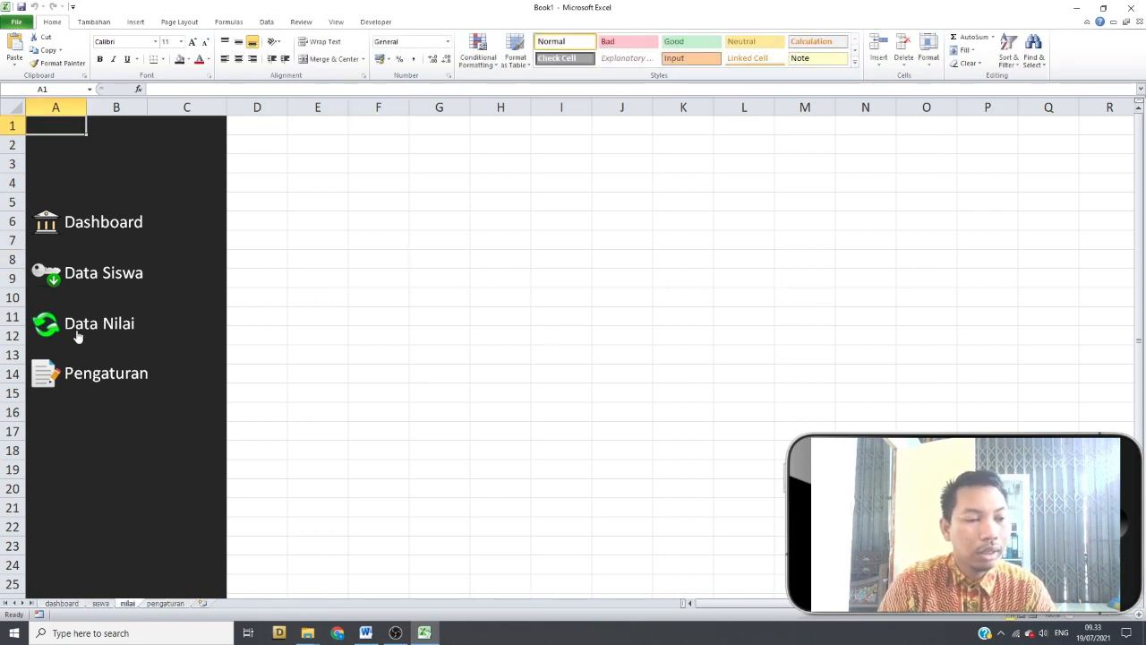
{"action": "left_click", "coordinate": [91, 372]}
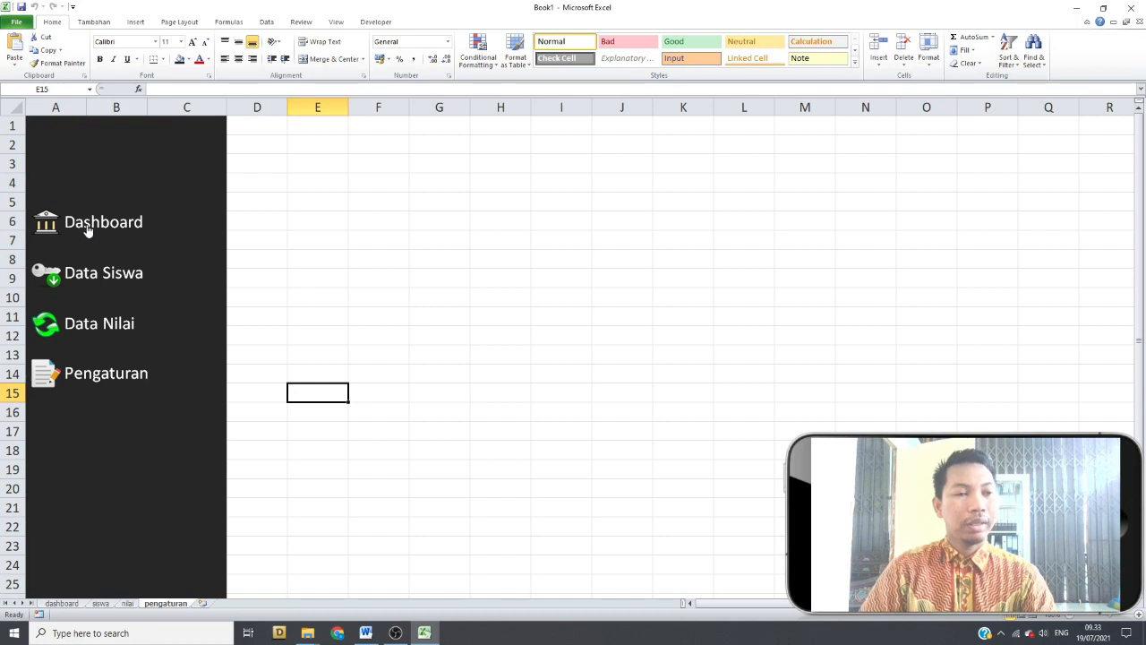
Narrow column C on the pengaturan sheet
{"action": "left_click", "coordinate": [192, 107]}
{"action": "left_click_drag", "start_coordinate": [228, 109], "coordinate": [199, 109]}
{"action": "left_click", "coordinate": [265, 397]}
Select the four sidebar menu items together on the dashboard sheet
{"action": "left_click", "coordinate": [71, 603]}
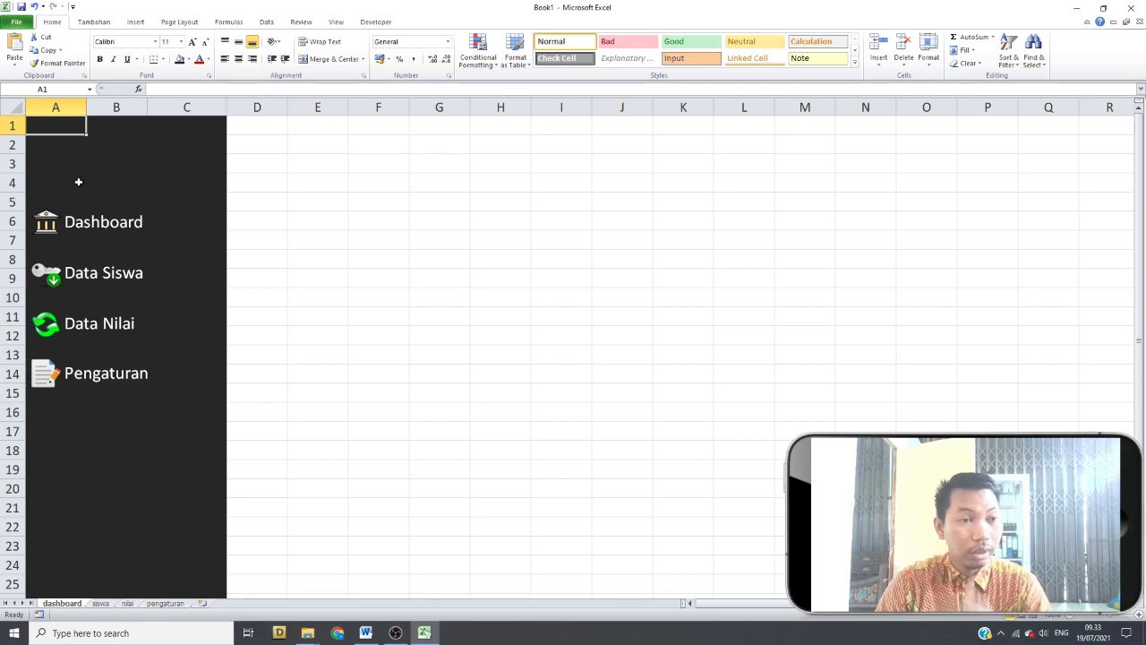
{"action": "left_click", "coordinate": [38, 222], "text": "ctrl"}
{"action": "left_click", "coordinate": [43, 267], "text": "ctrl"}
{"action": "left_click", "coordinate": [58, 327], "text": "ctrl"}
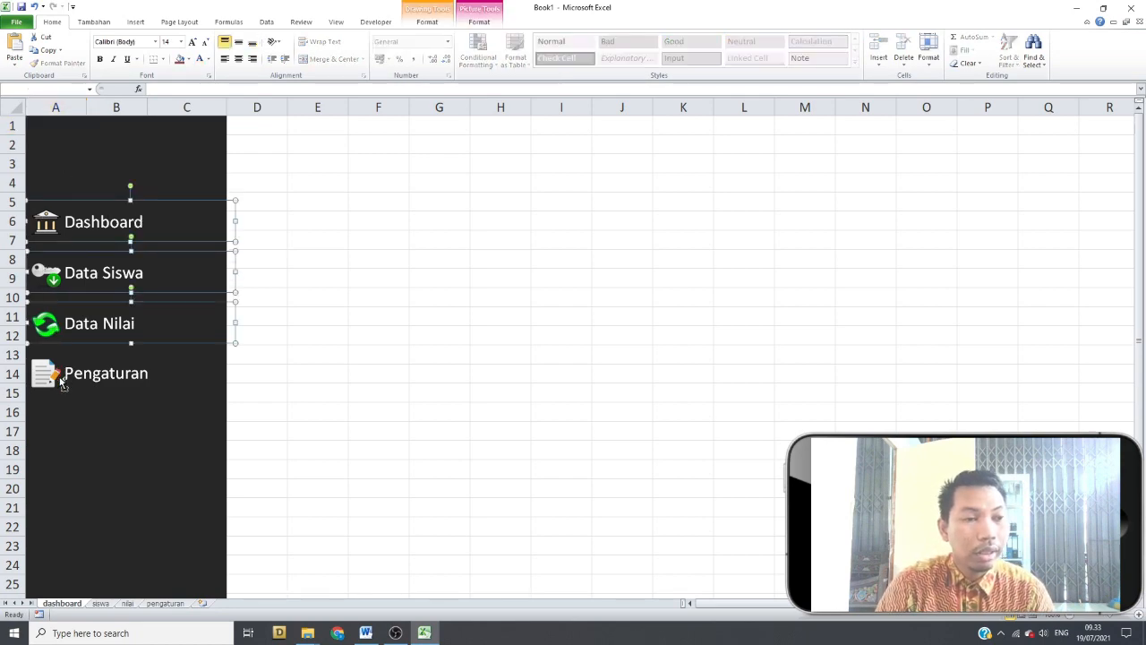
{"action": "left_click", "coordinate": [60, 381], "text": "ctrl"}
Compare the sidebar on the nilai and pengaturan sheets and adjust the sidebar's column widths on the pengaturan sheet
{"action": "left_click", "coordinate": [62, 385]}
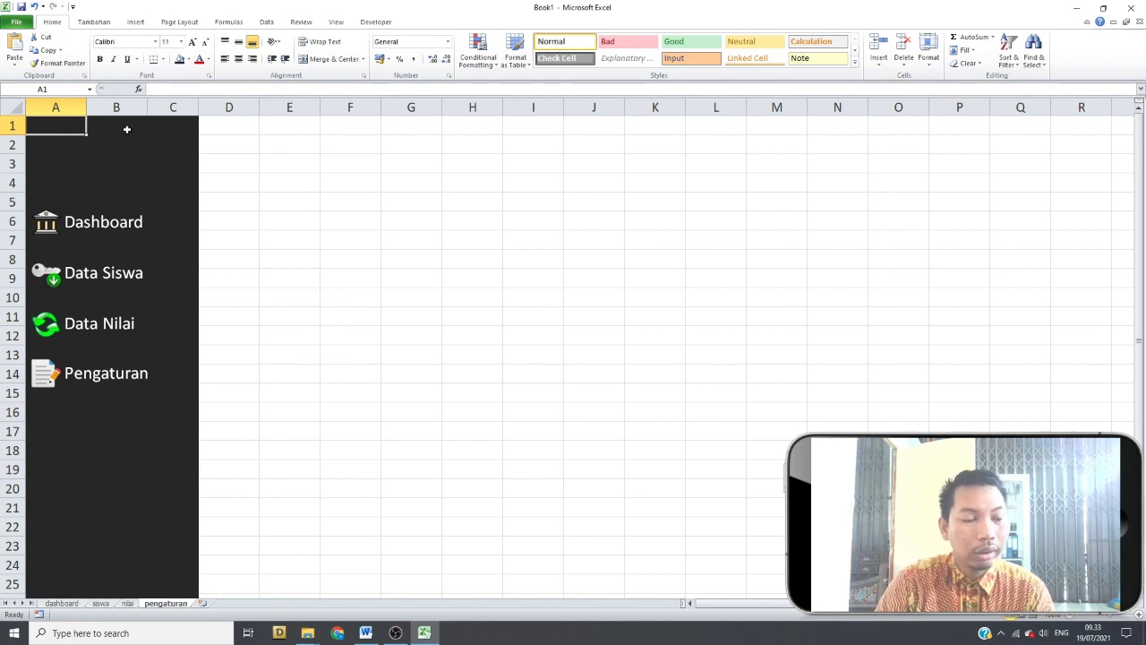
{"action": "left_click", "coordinate": [127, 603]}
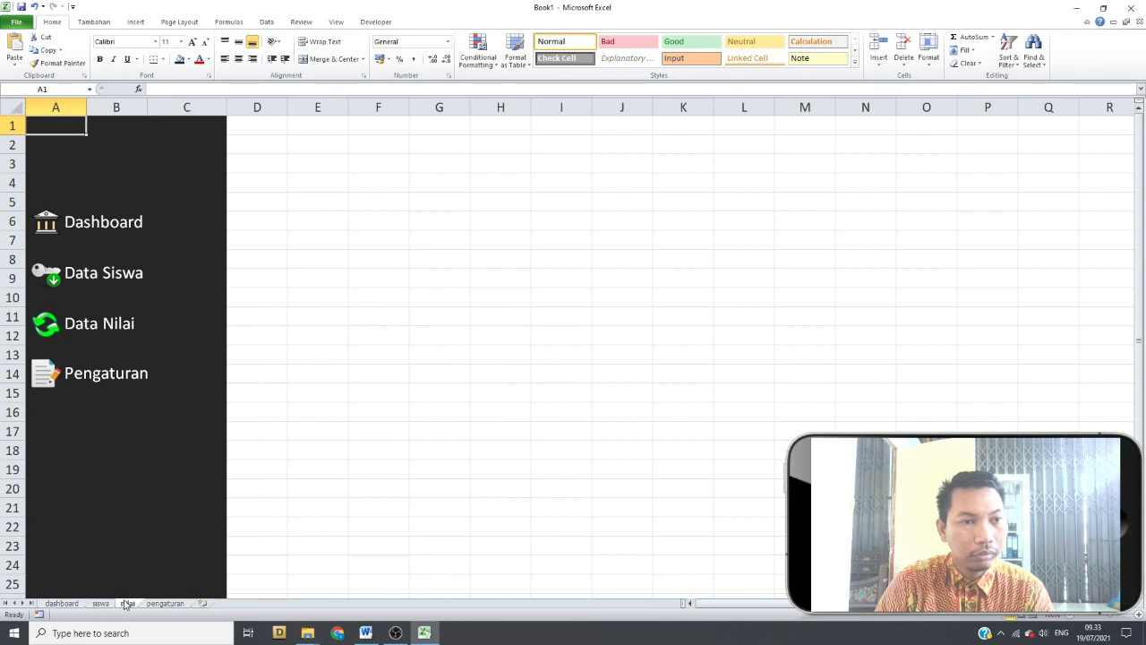
{"action": "left_click", "coordinate": [167, 604]}
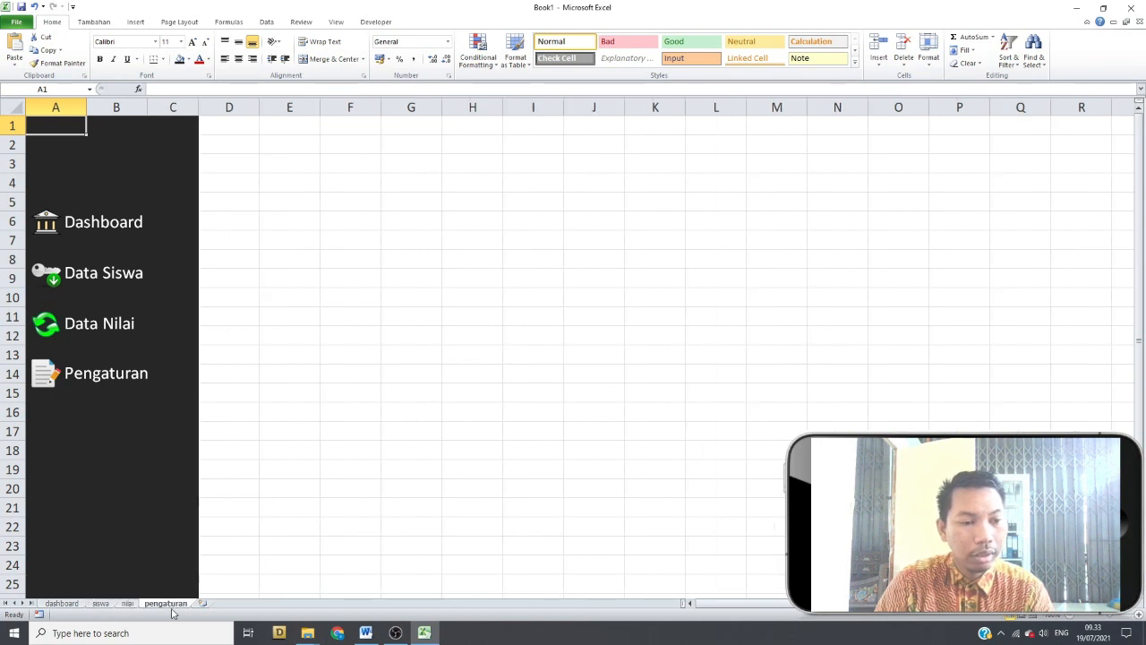
{"action": "left_click_drag", "start_coordinate": [199, 107], "coordinate": [215, 111]}
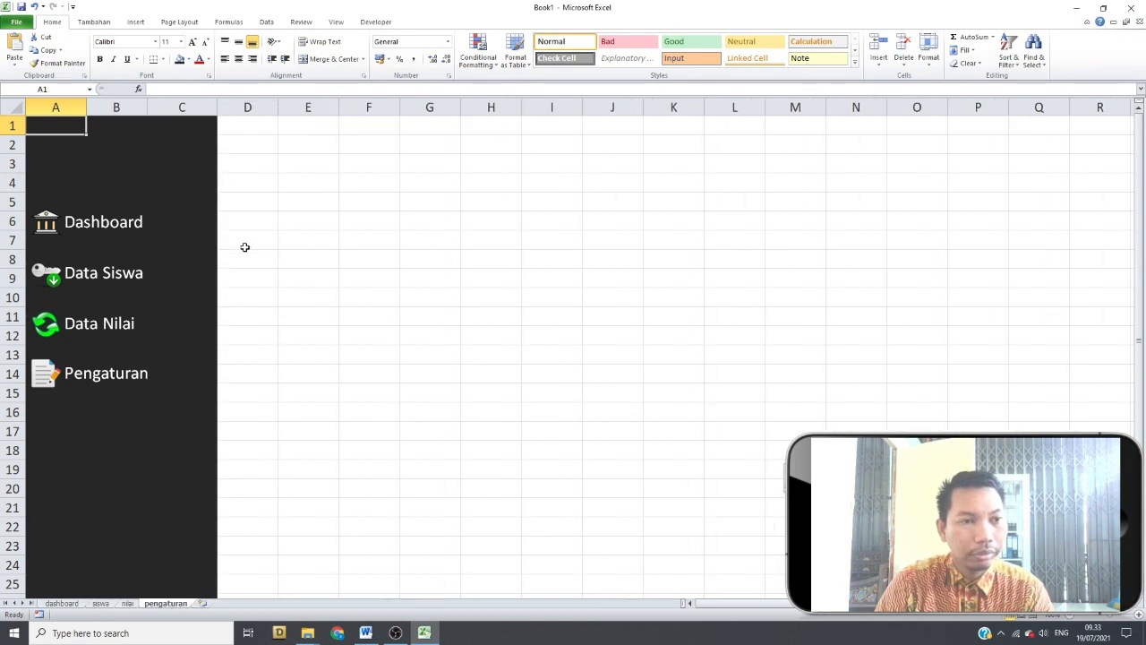
{"action": "left_click_drag", "start_coordinate": [116, 107], "coordinate": [147, 108]}
{"action": "left_click", "coordinate": [340, 196]}
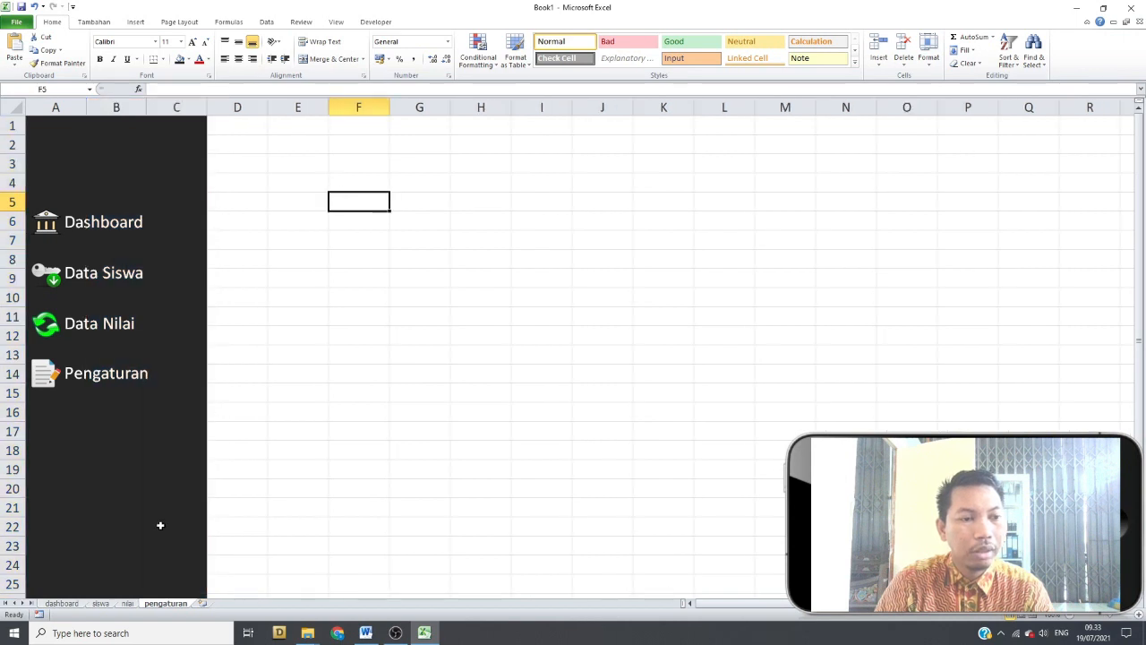
Color the Dashboard menu label yellow on the dashboard sheet
{"action": "left_click", "coordinate": [65, 603]}
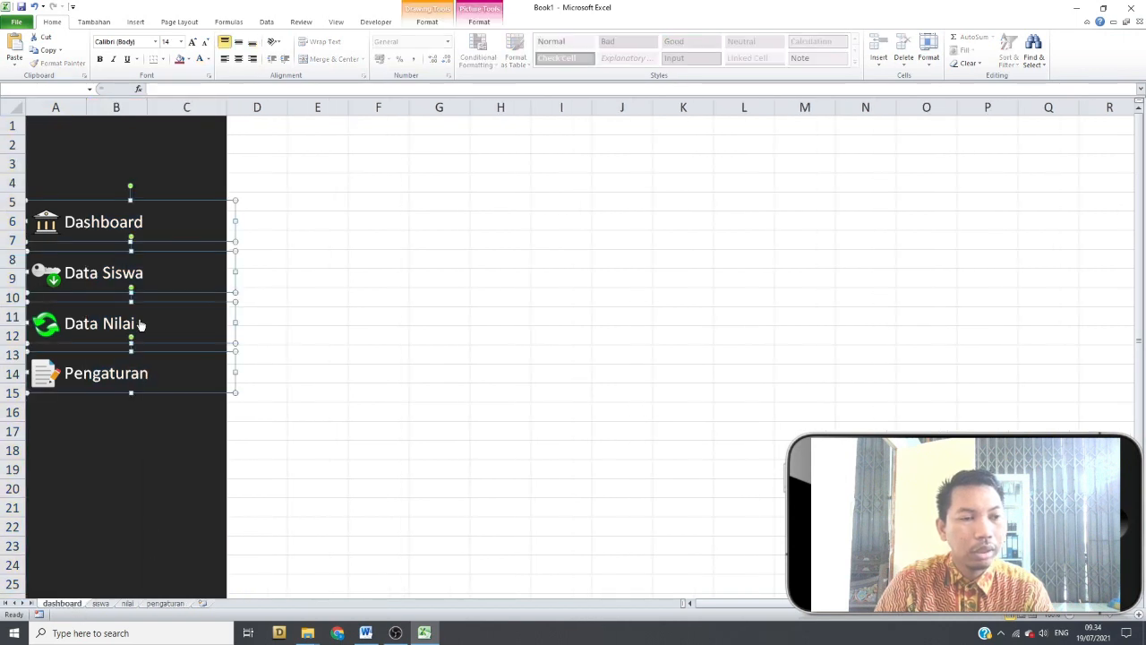
{"action": "left_click", "coordinate": [460, 235]}
{"action": "right_click", "coordinate": [133, 228]}
{"action": "left_click", "coordinate": [126, 227]}
{"action": "key", "text": "ctrl+a"}
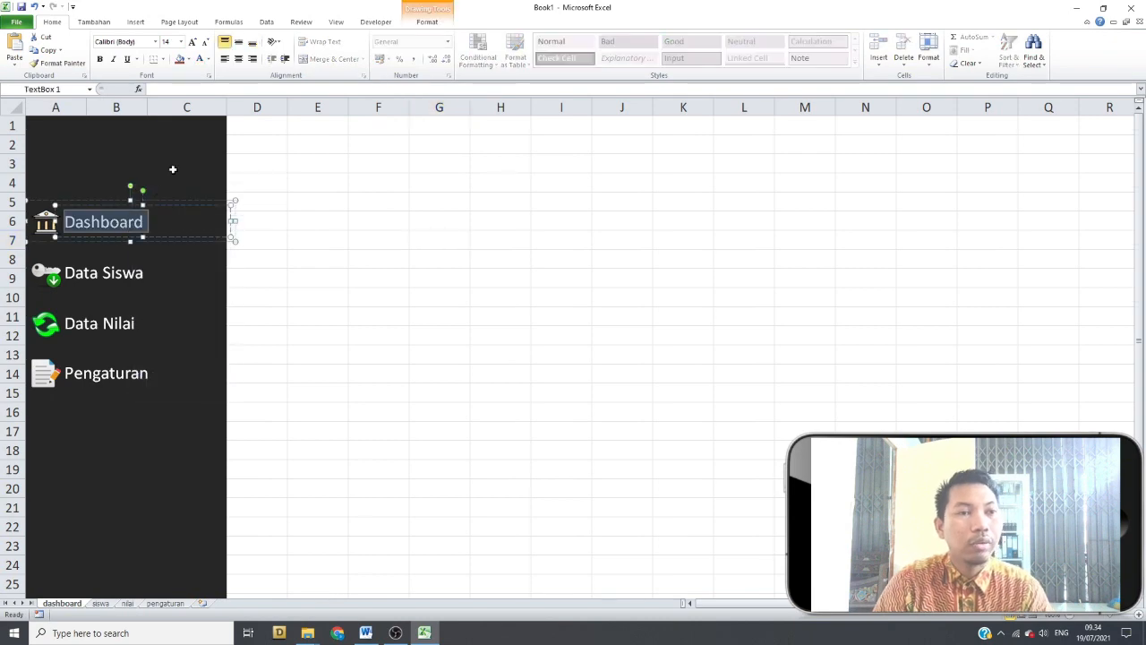
{"action": "left_click", "coordinate": [207, 59]}
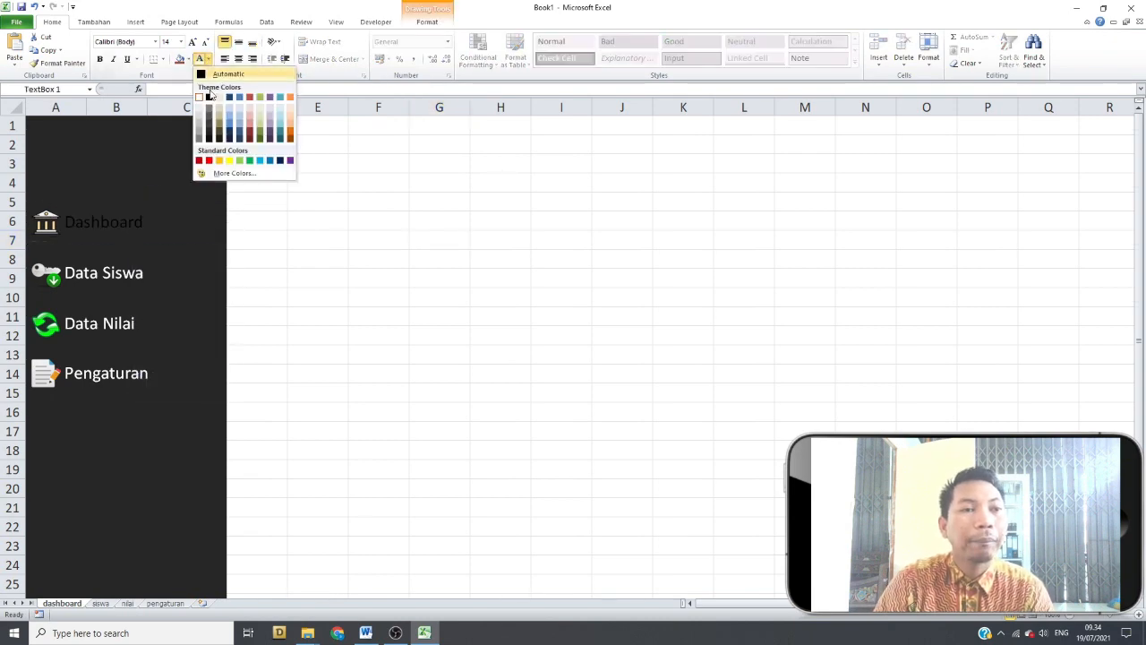
{"action": "left_click", "coordinate": [228, 161]}
{"action": "left_click", "coordinate": [358, 382]}
Color the Data Siswa menu label yellow on the siswa sheet
{"action": "left_click", "coordinate": [120, 285]}
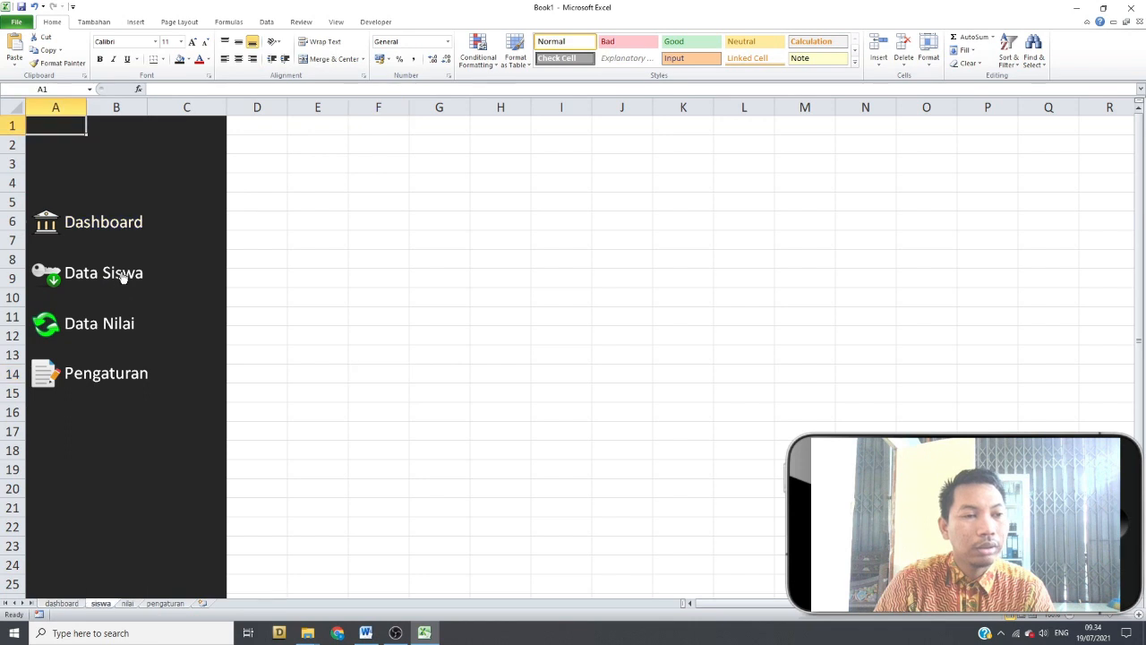
{"action": "right_click", "coordinate": [119, 274]}
{"action": "left_click", "coordinate": [117, 275]}
{"action": "key", "text": "ctrl+a"}
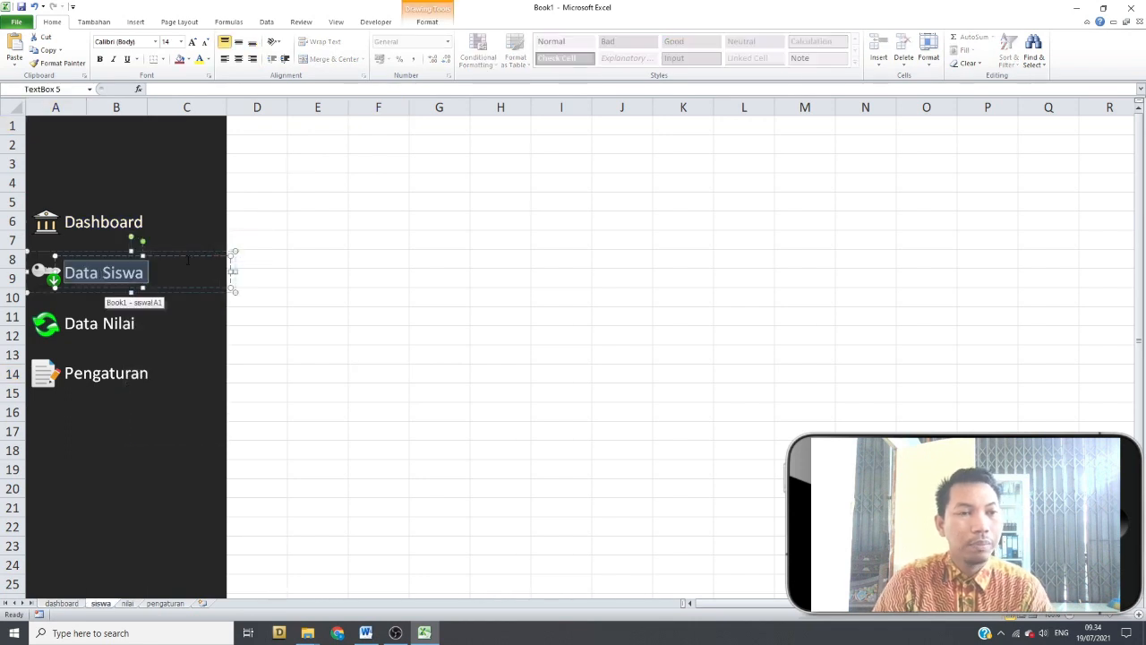
{"action": "left_click", "coordinate": [198, 60]}
{"action": "left_click", "coordinate": [351, 371]}
Color the Data Nilai menu label yellow on the nilai sheet
{"action": "left_click", "coordinate": [104, 325]}
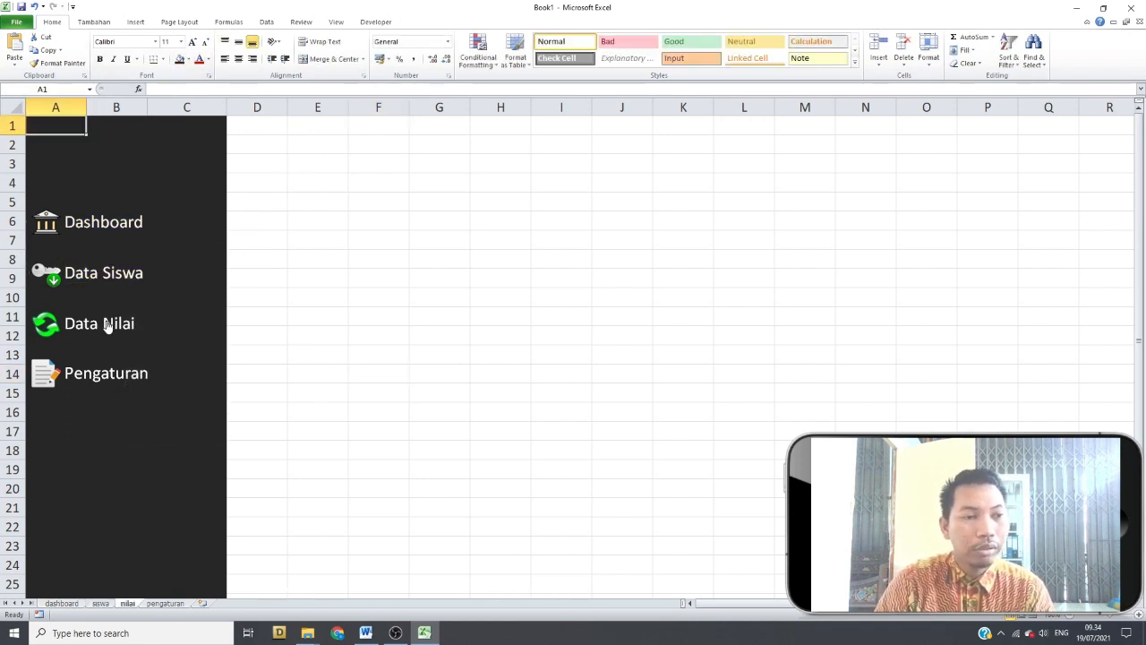
{"action": "right_click", "coordinate": [108, 326]}
{"action": "left_click", "coordinate": [108, 327]}
{"action": "key", "text": "ctrl+a"}
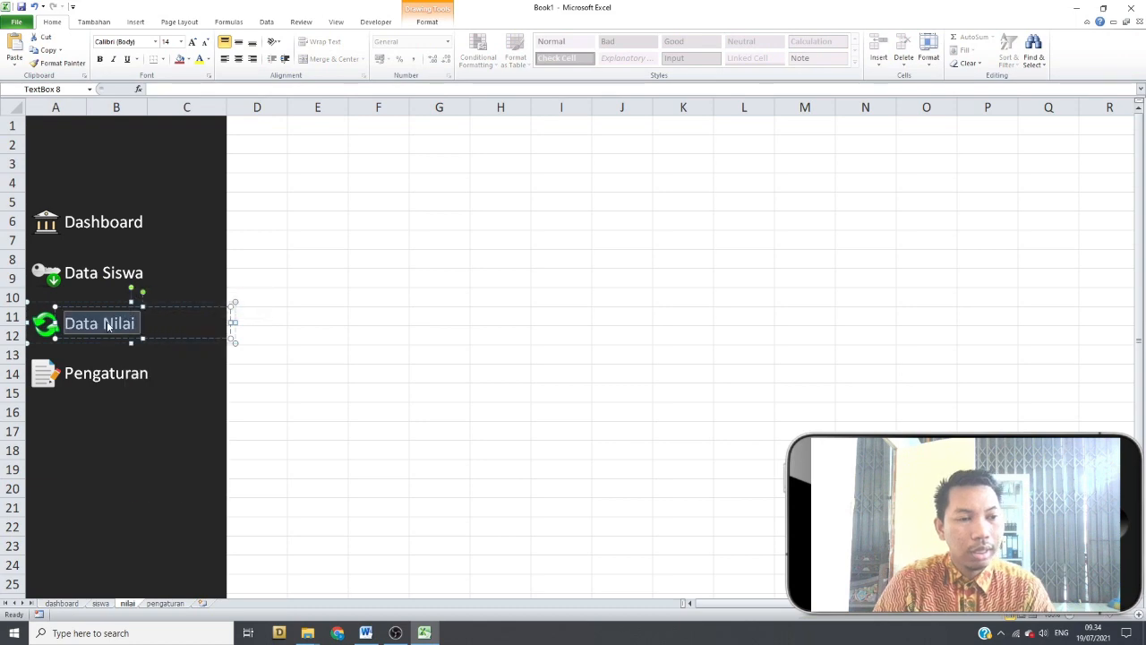
{"action": "left_click", "coordinate": [198, 60]}
{"action": "left_click", "coordinate": [310, 366]}
Color the Pengaturan menu label yellow on the pengaturan sheet
{"action": "right_click", "coordinate": [118, 365]}
{"action": "key", "text": "Escape"}
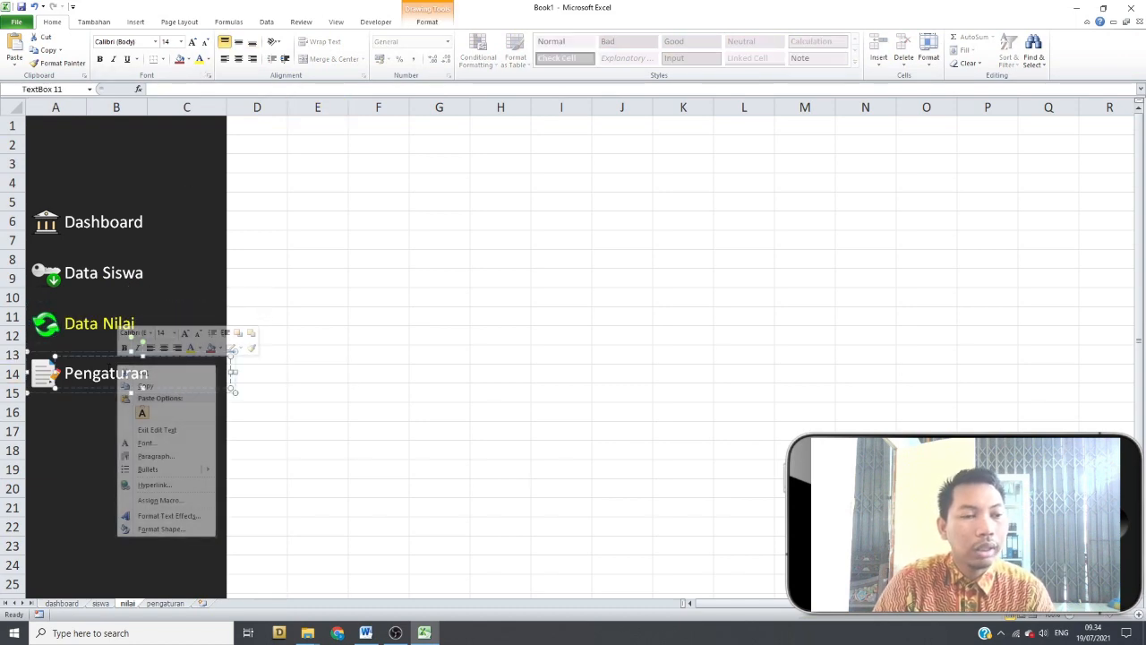
{"action": "key", "text": "Escape"}
{"action": "left_click", "coordinate": [138, 376]}
{"action": "right_click", "coordinate": [133, 375]}
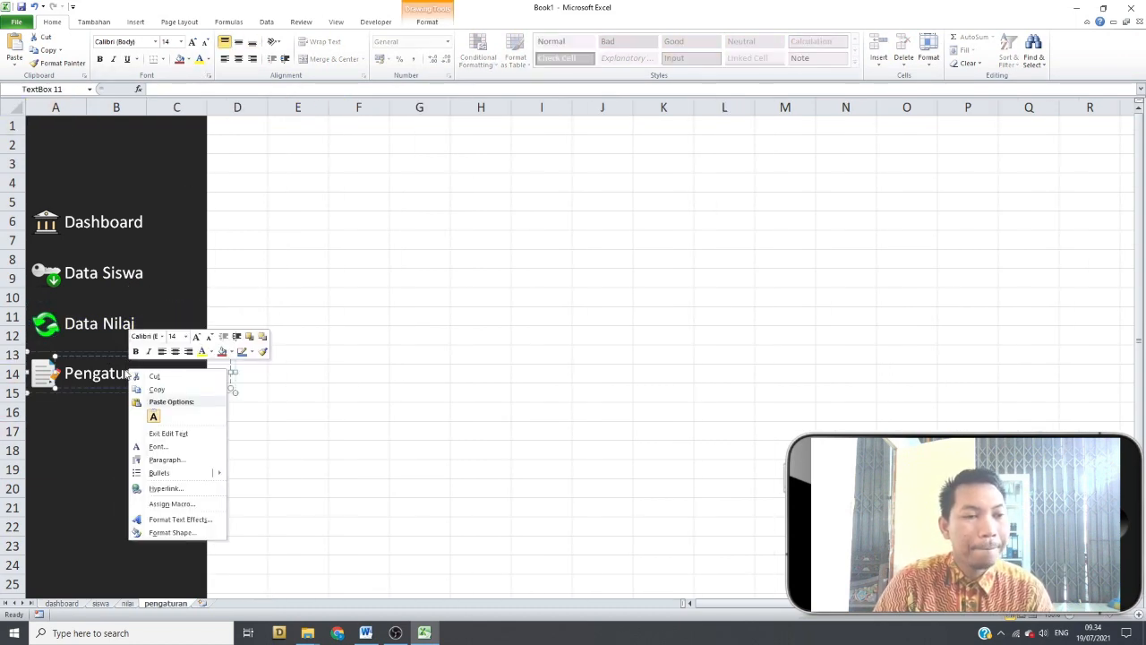
{"action": "left_click", "coordinate": [132, 374]}
{"action": "key", "text": "ctrl+a"}
{"action": "left_click", "coordinate": [199, 59]}
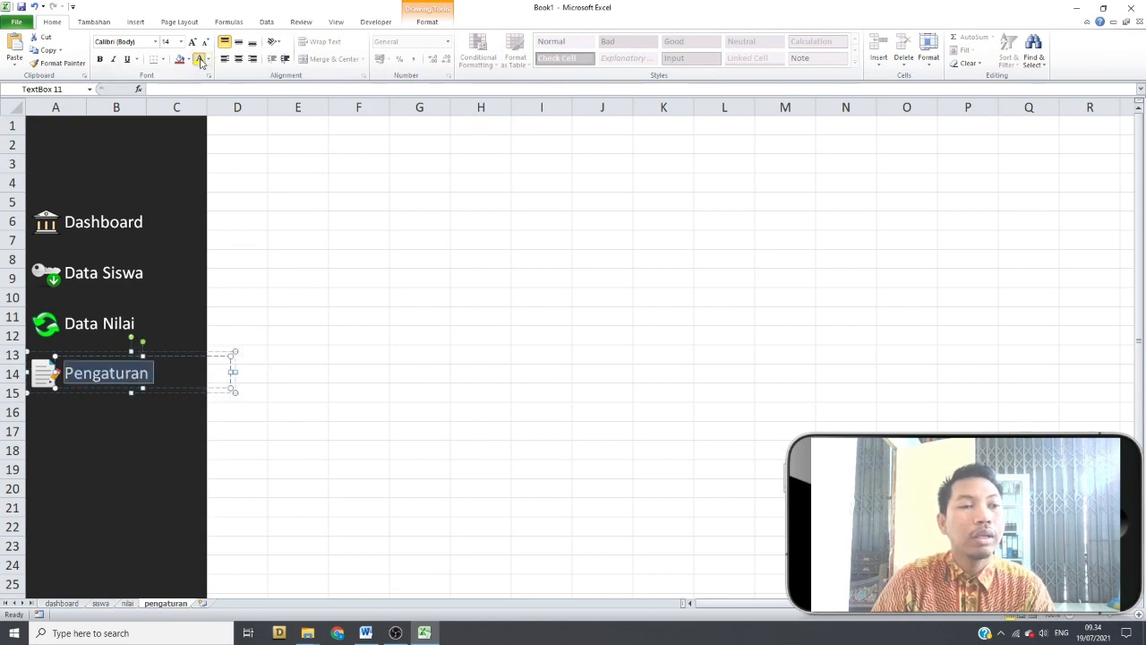
{"action": "left_click", "coordinate": [339, 294]}
Return to the dashboard sheet and follow the Data Siswa link to check the highlighted menu labels
{"action": "left_click", "coordinate": [66, 604]}
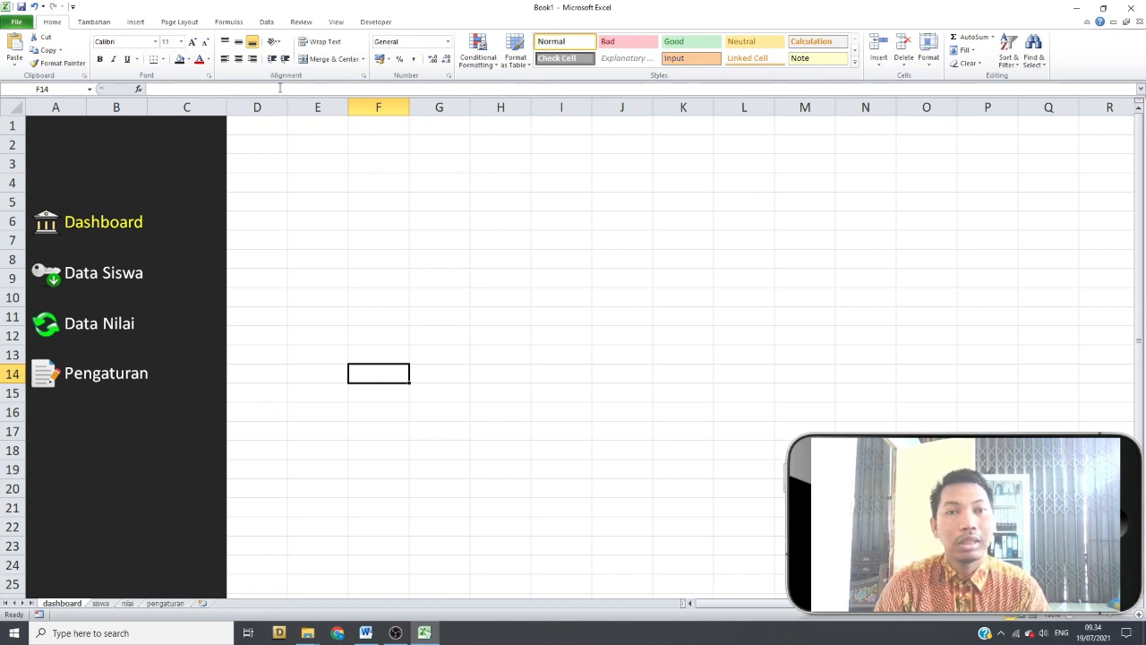
{"action": "left_click", "coordinate": [544, 337]}
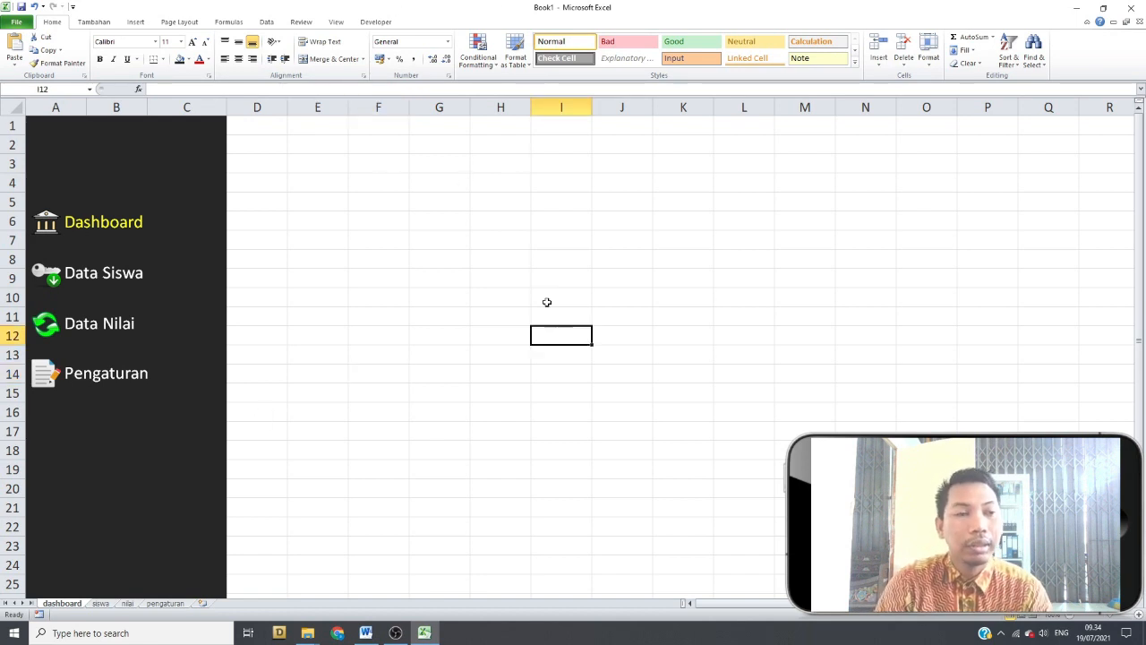
{"action": "left_click", "coordinate": [114, 288]}
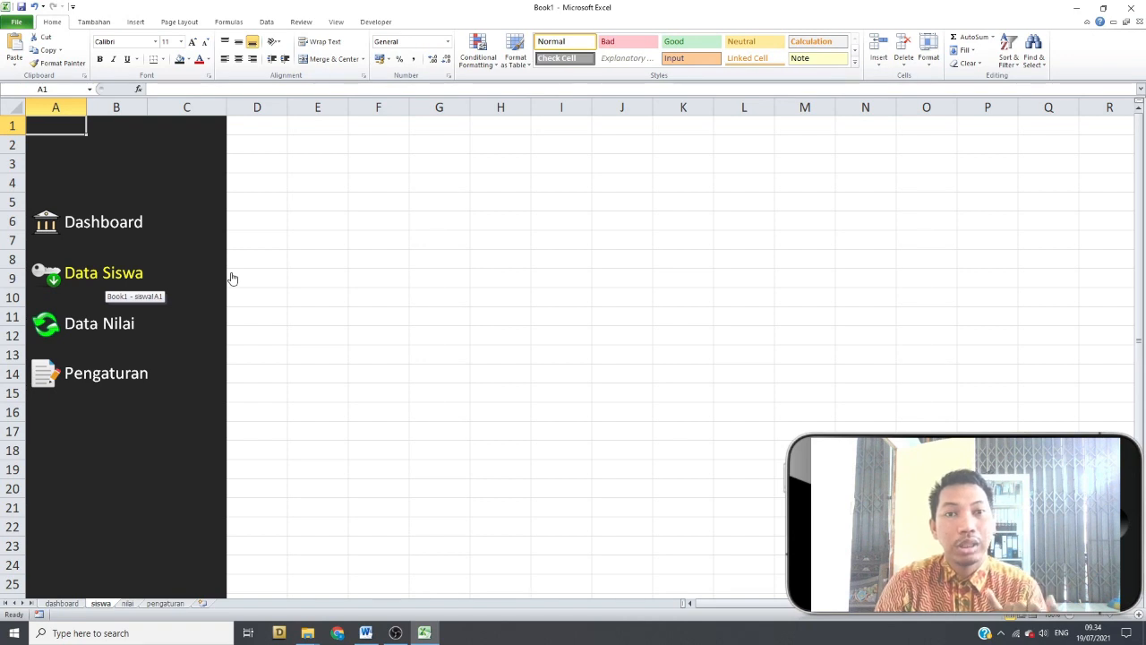
{"action": "left_click", "coordinate": [424, 250]}
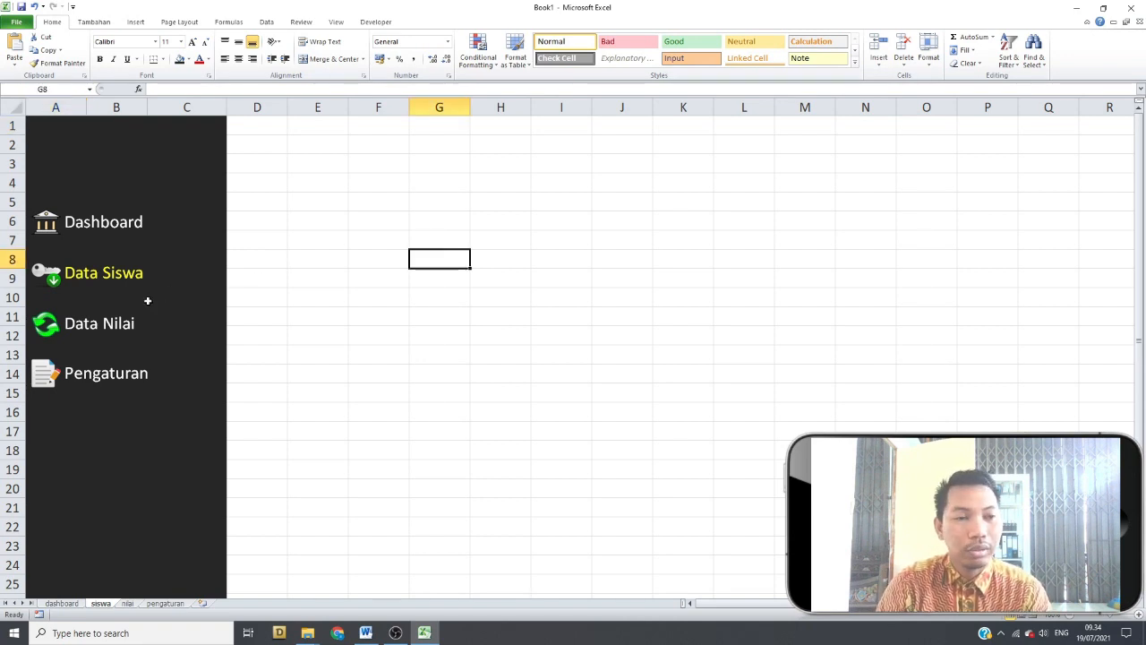
Switch back and forth between the nilai and siswa sheets through the sidebar links to compare their menus
{"action": "left_click", "coordinate": [55, 327], "text": "ctrl"}
{"action": "left_click", "coordinate": [55, 375], "text": "ctrl"}
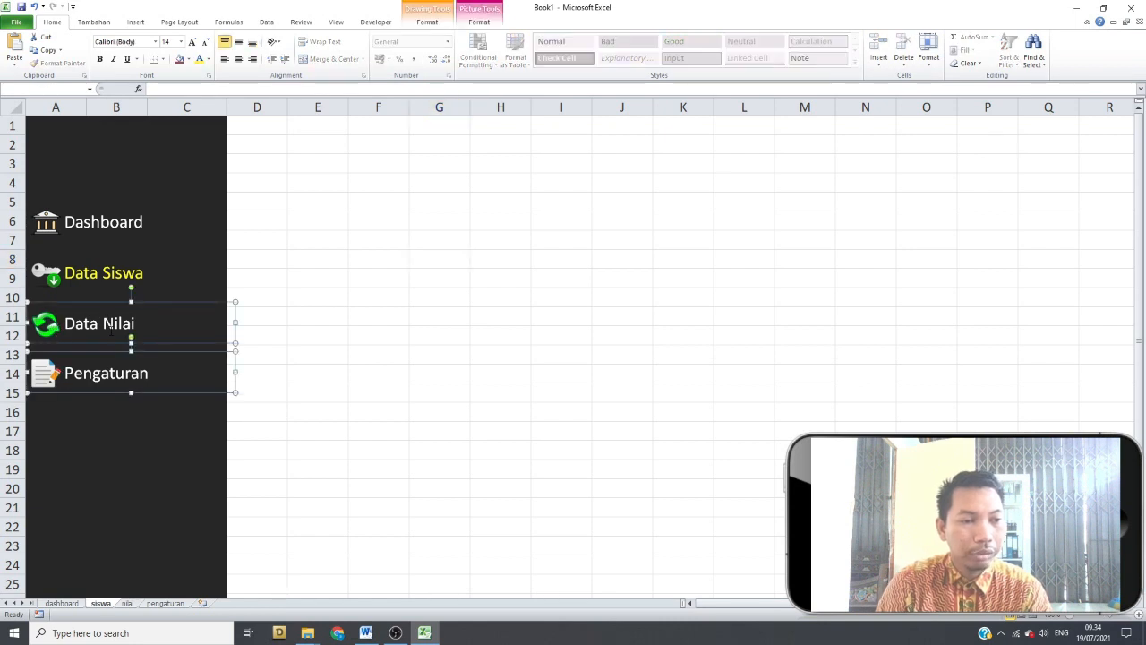
{"action": "scroll", "coordinate": [159, 366], "scroll_direction": "down", "scroll_amount": 1}
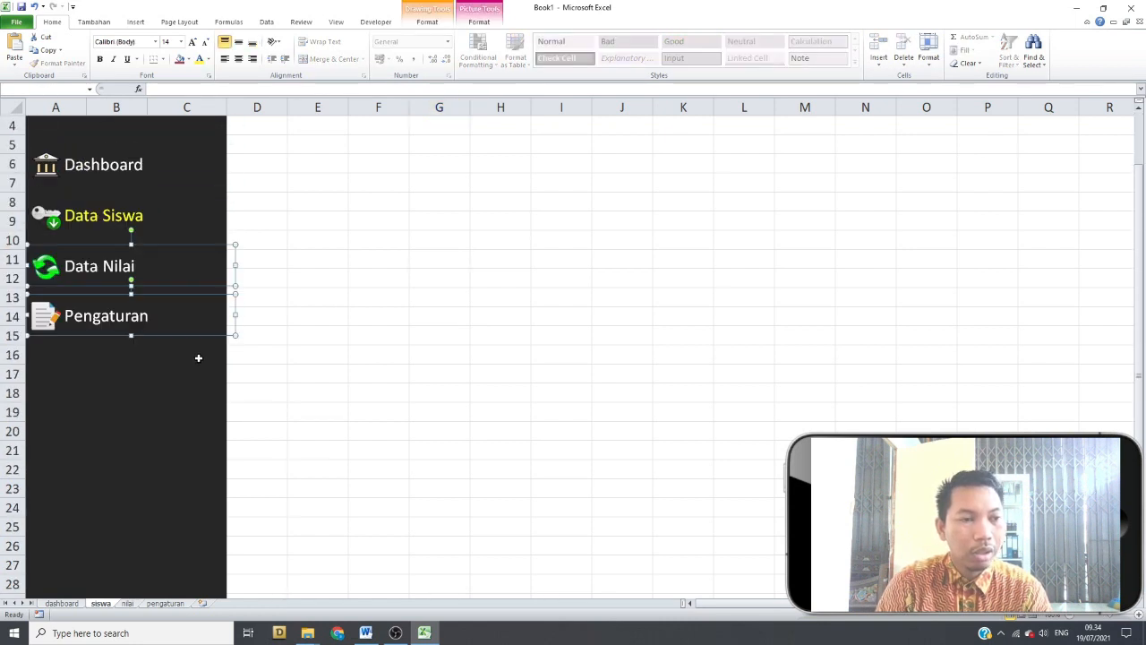
{"action": "left_click", "coordinate": [58, 288]}
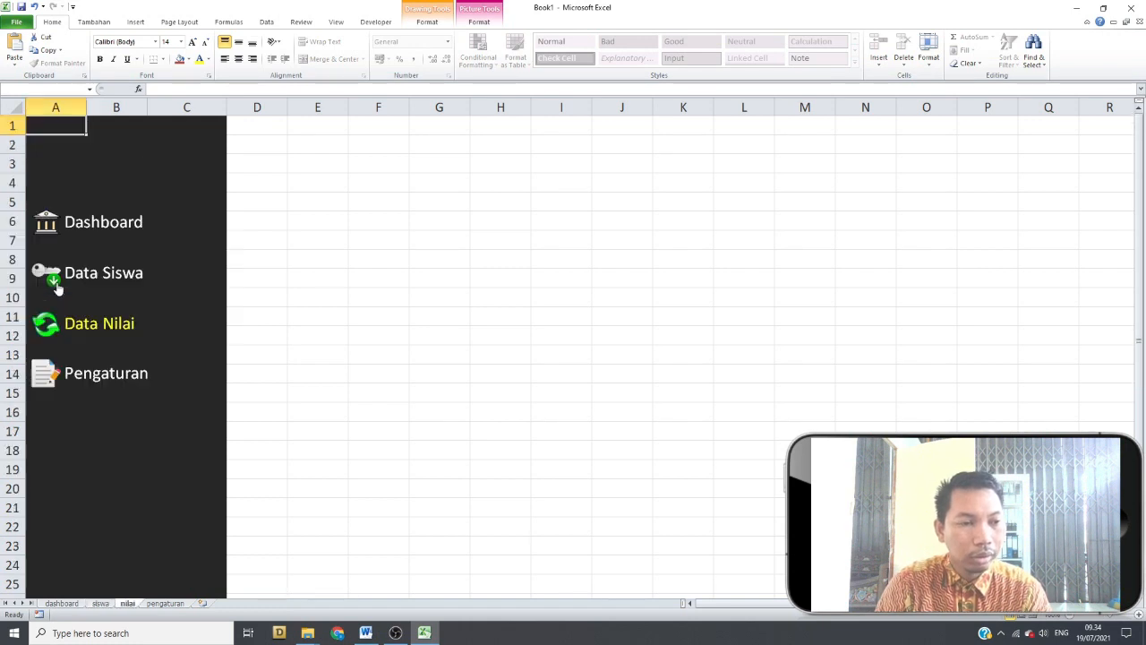
{"action": "left_click", "coordinate": [91, 288]}
{"action": "left_click", "coordinate": [103, 324]}
{"action": "left_click", "coordinate": [97, 281]}
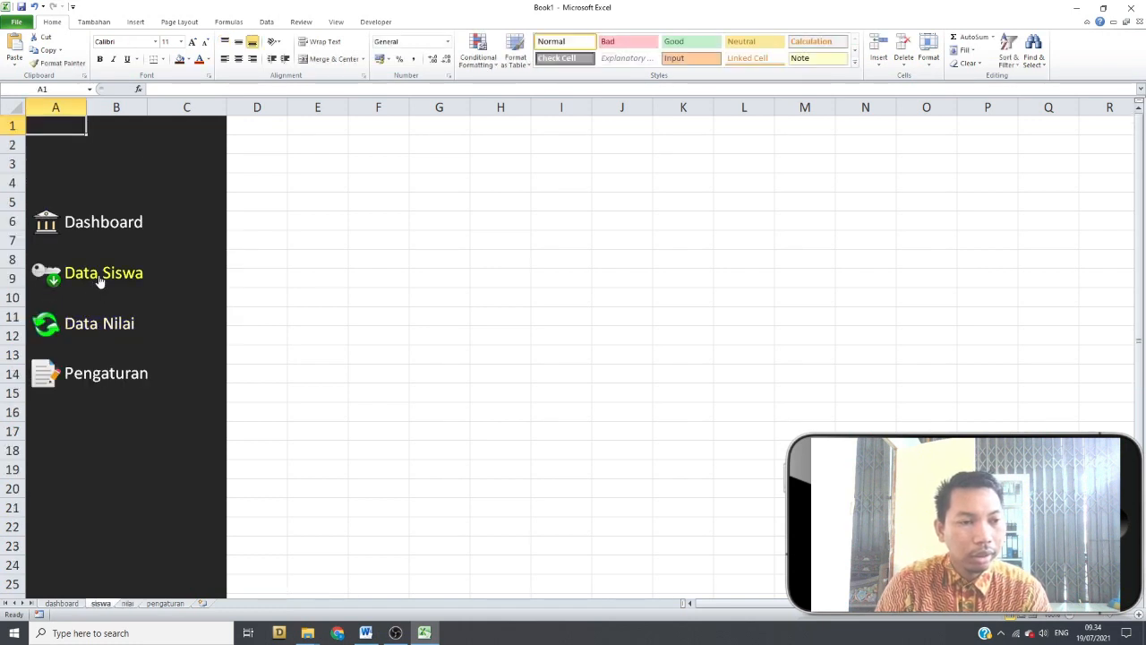
{"action": "left_click", "coordinate": [61, 326]}
{"action": "left_click", "coordinate": [79, 275]}
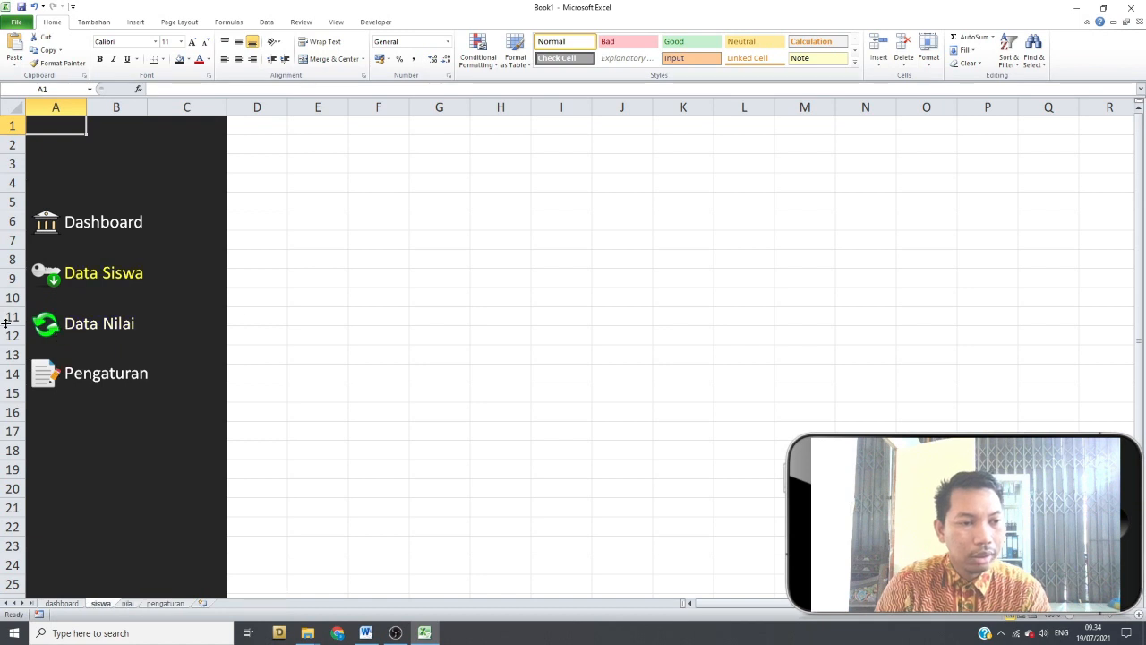
Duplicate the Data Nilai and Pengaturan menu items on the siswa sheet, placing the copies beneath the originals around rows 16 to 20
{"action": "right_click", "coordinate": [47, 329]}
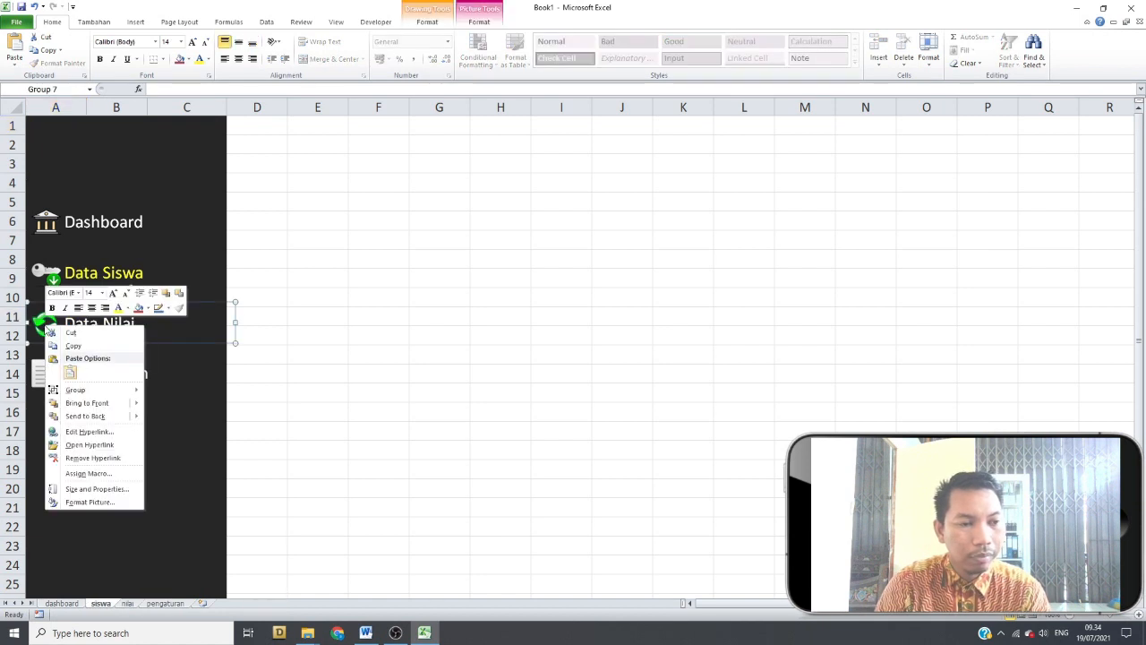
{"action": "left_click", "coordinate": [258, 320]}
{"action": "right_click", "coordinate": [53, 376], "text": "ctrl"}
{"action": "left_click", "coordinate": [365, 263]}
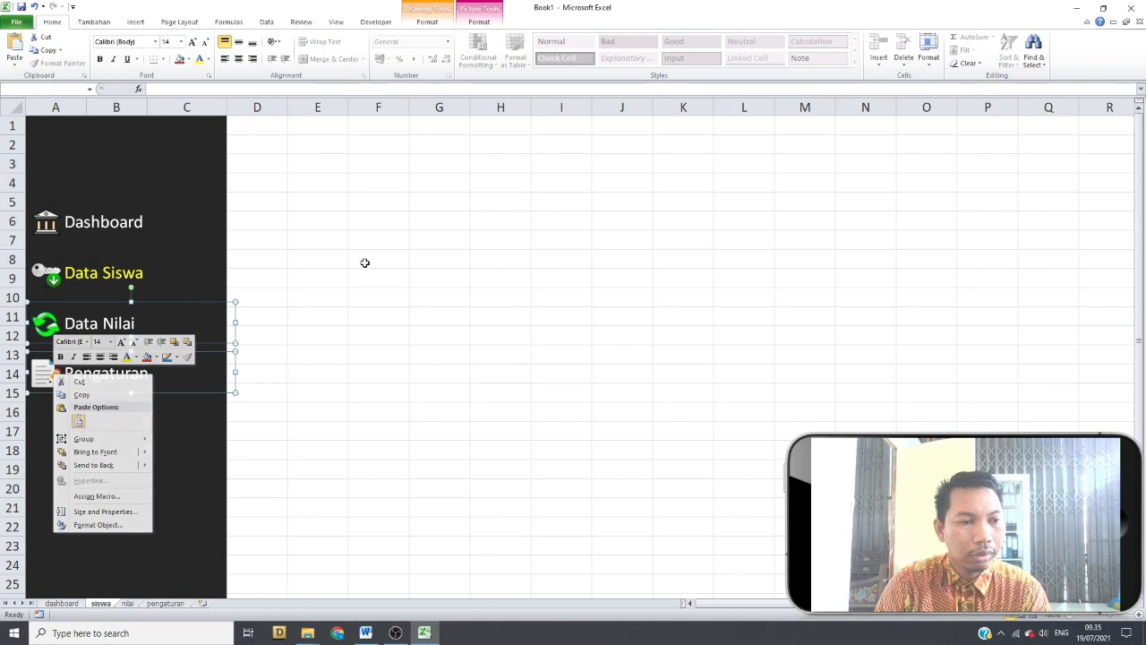
{"action": "left_click_drag", "start_coordinate": [54, 324], "coordinate": [59, 368]}
{"action": "key", "text": "ctrl+z"}
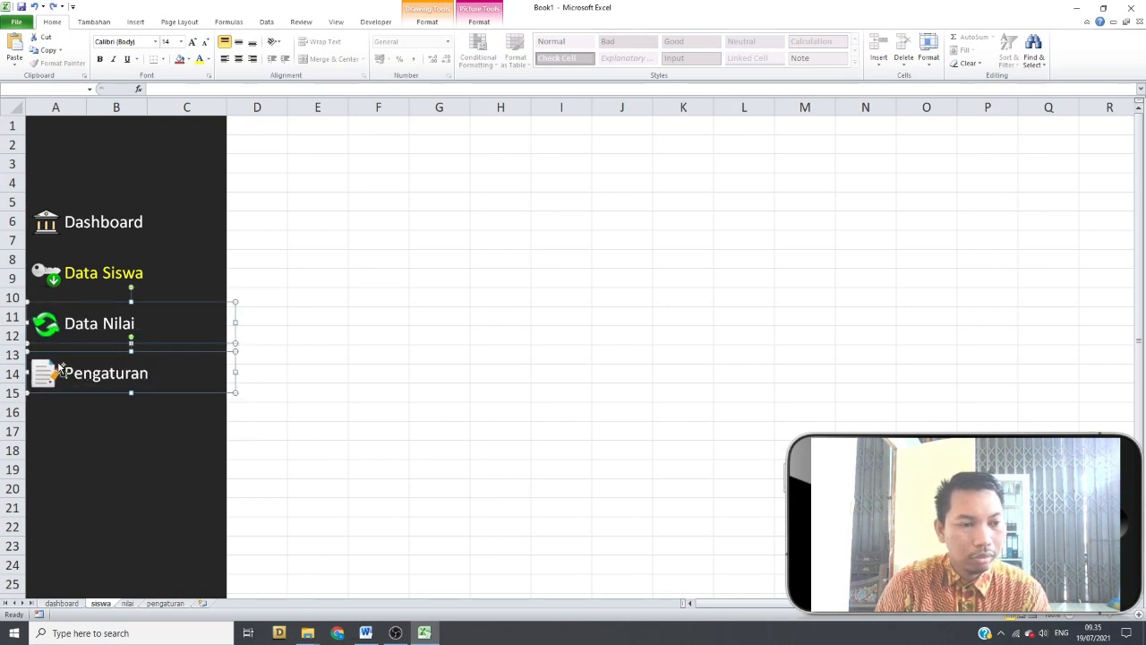
{"action": "left_click_drag", "start_coordinate": [54, 373], "coordinate": [44, 466]}
{"action": "left_click", "coordinate": [377, 354]}
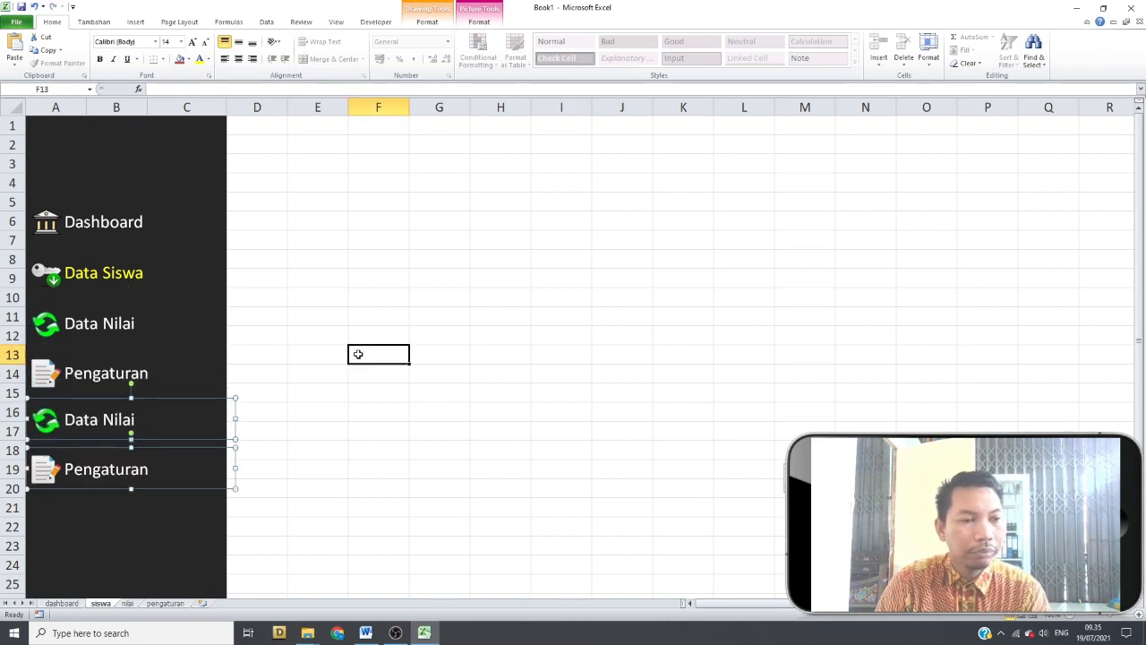
Change the text of the upper Data Nilai menu item on the siswa sheet to Laki-laki
{"action": "right_click", "coordinate": [49, 325]}
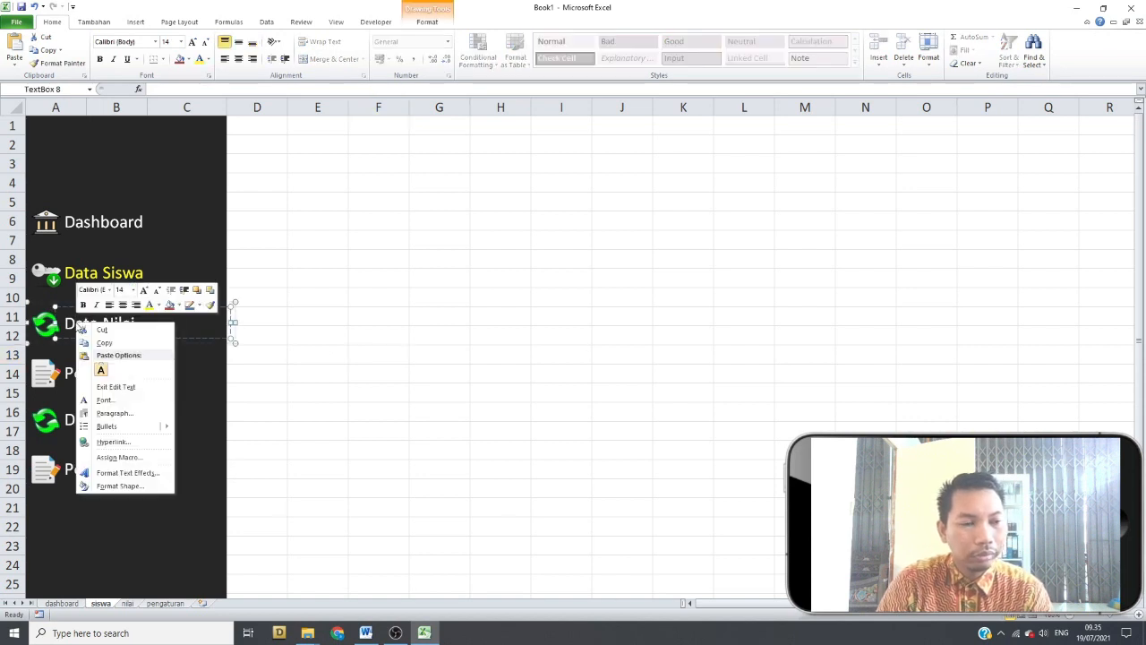
{"action": "key", "text": "Escape"}
{"action": "triple_click", "coordinate": [103, 327]}
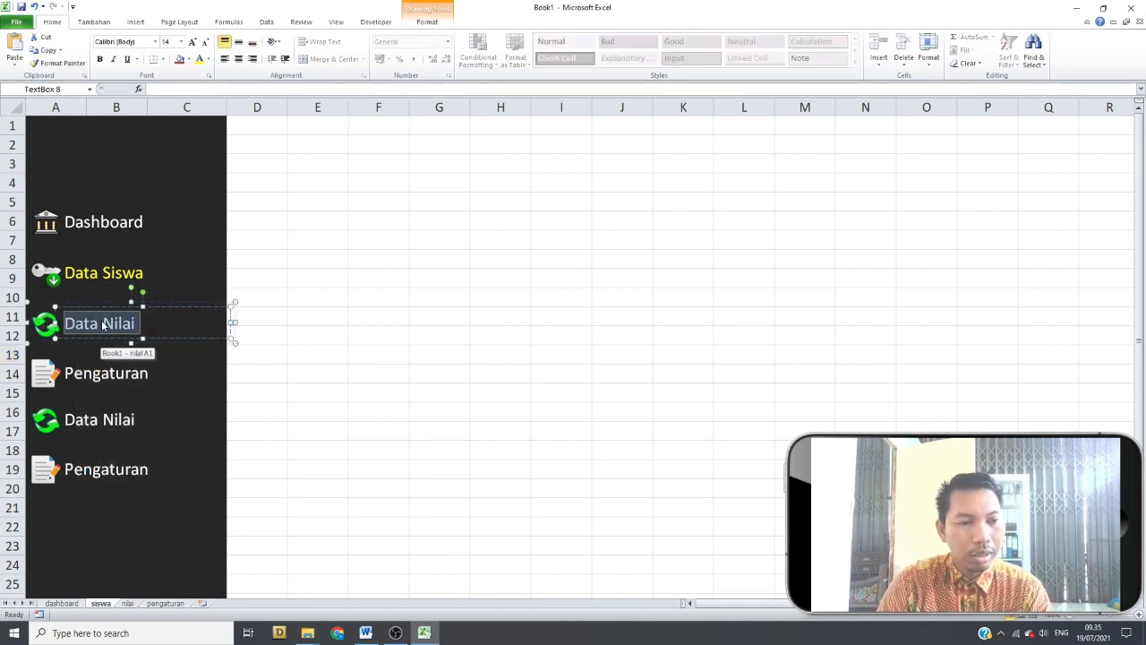
{"action": "type", "text": "data"}
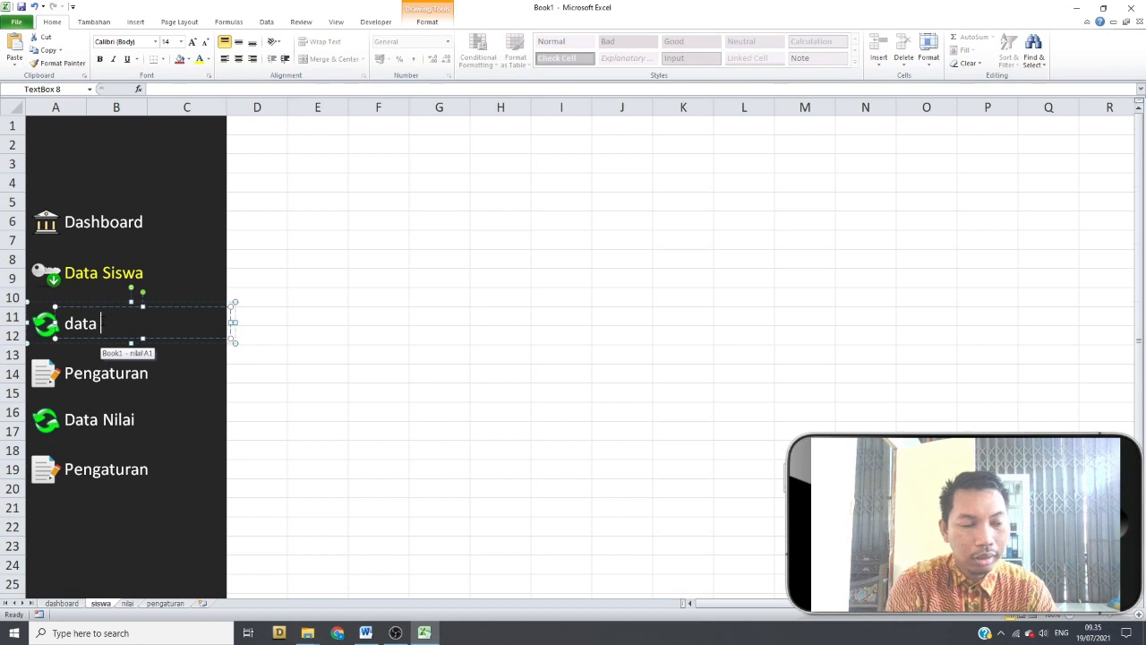
{"action": "key", "text": "BackSpace"}
{"action": "key", "text": "BackSpace"}
{"action": "key", "text": "BackSpace"}
{"action": "key", "text": "BackSpace"}
{"action": "key", "text": "BackSpace"}
{"action": "type", "text": "Laki"}
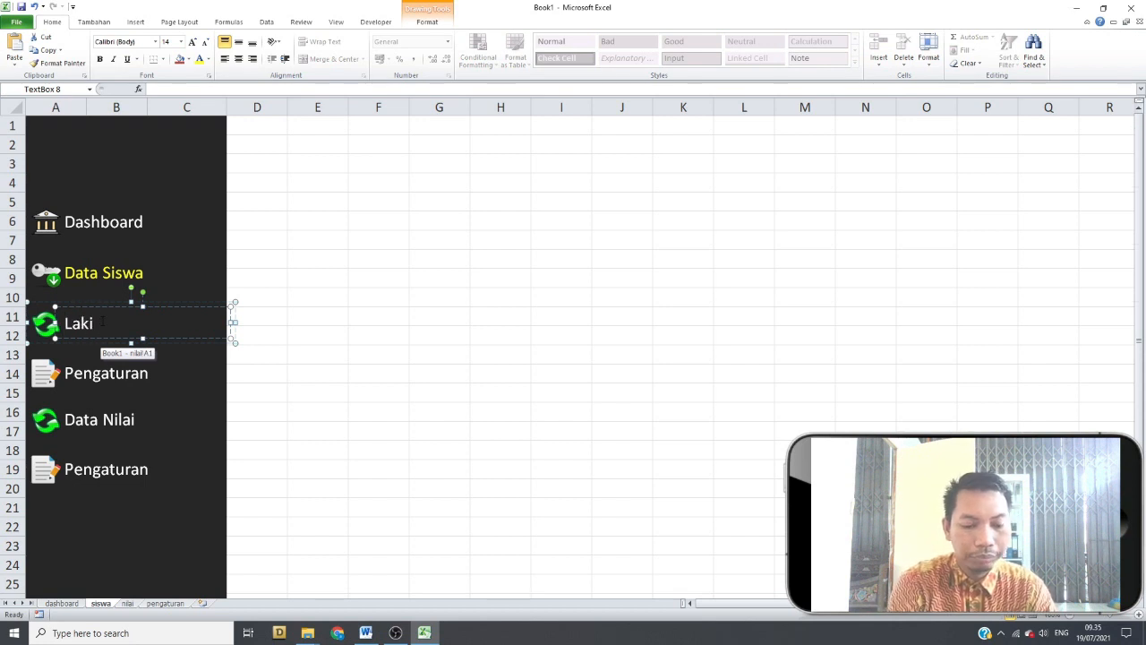
{"action": "type", "text": "-laki"}
Change the text of the upper Pengaturan menu item on the siswa sheet to perempuan
{"action": "right_click", "coordinate": [110, 363]}
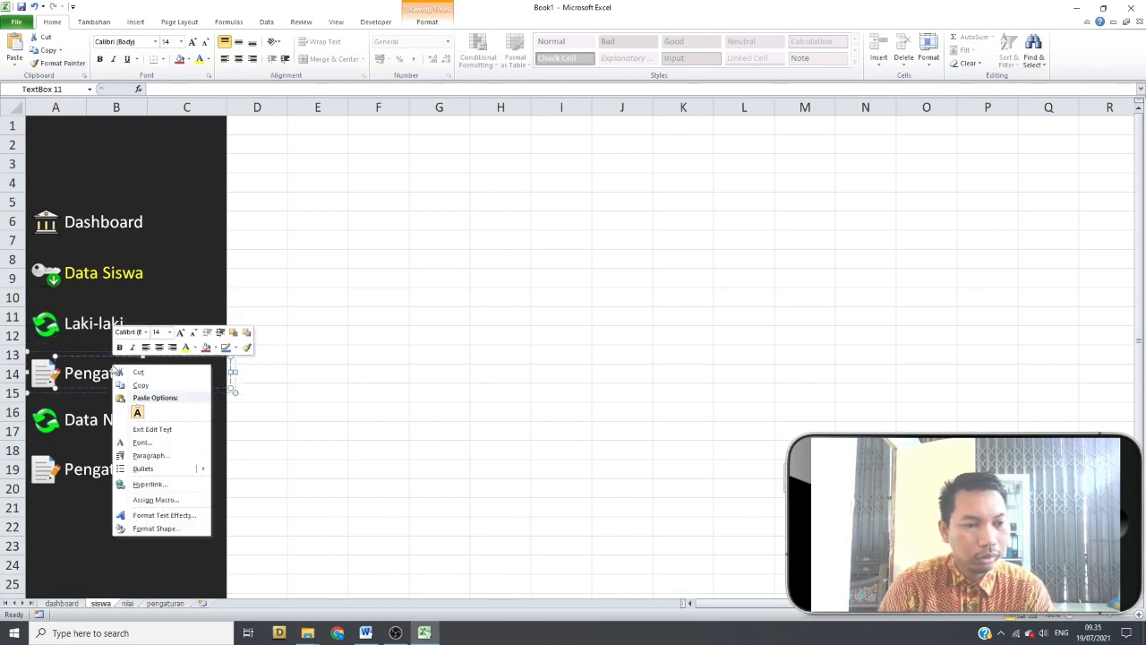
{"action": "left_click", "coordinate": [95, 378]}
{"action": "double_click", "coordinate": [95, 380]}
{"action": "type", "text": "perempuan"}
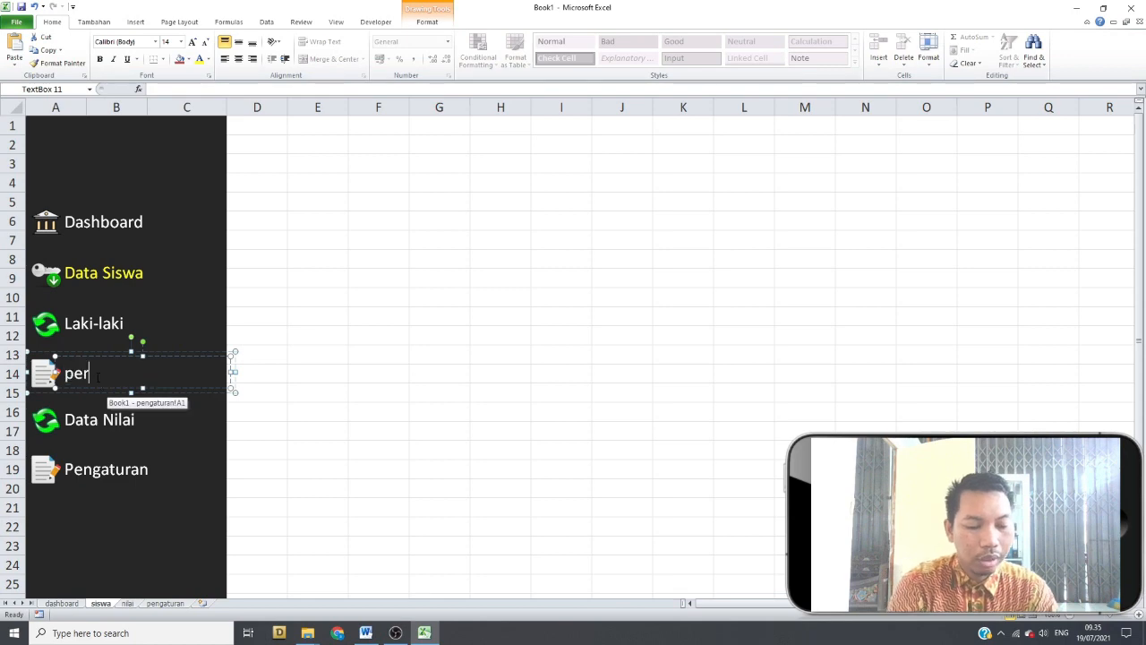
{"action": "left_click", "coordinate": [399, 285]}
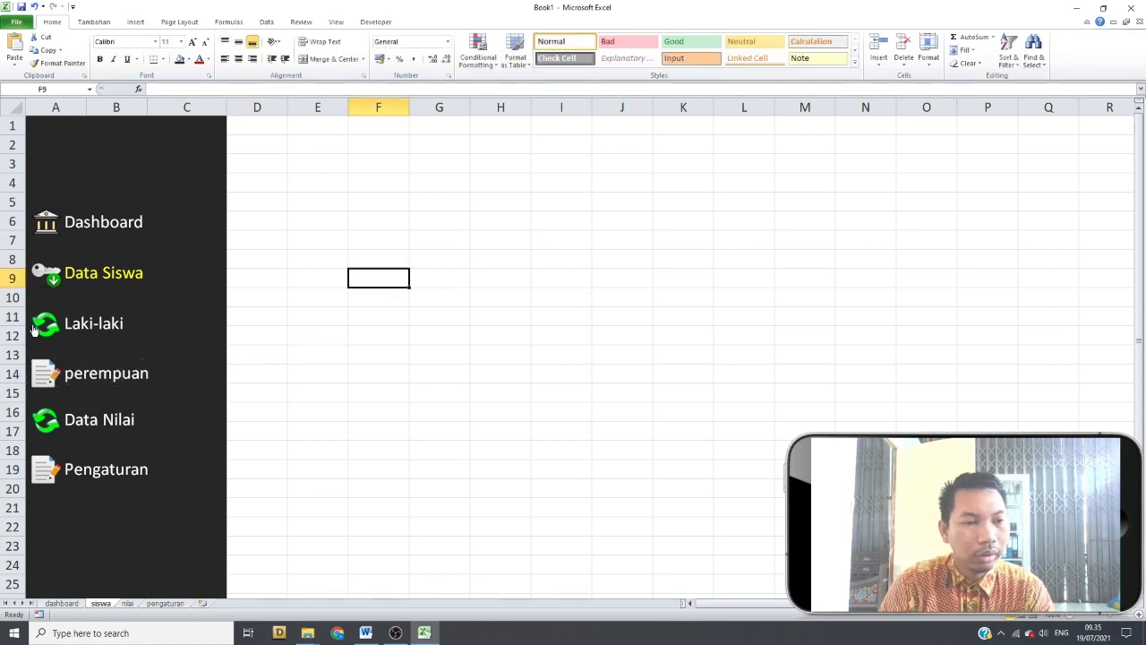
Remove the existing hyperlinks from the Laki-laki and perempuan menu items
{"action": "left_click", "coordinate": [41, 330]}
{"action": "right_click", "coordinate": [42, 326]}
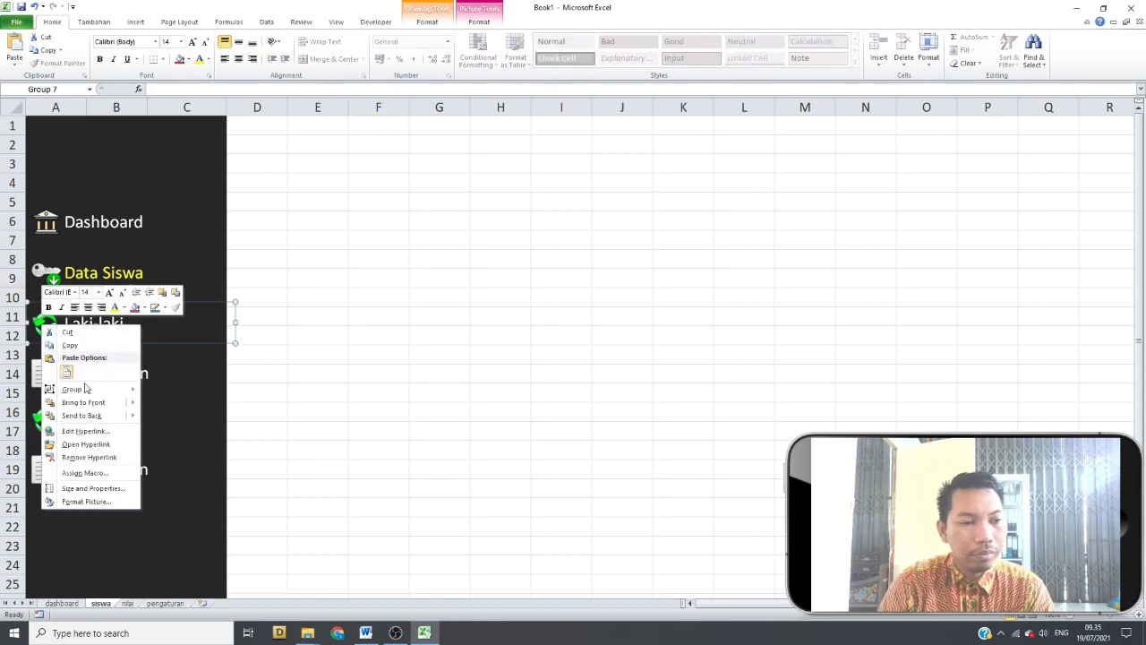
{"action": "left_click", "coordinate": [85, 459]}
{"action": "right_click", "coordinate": [62, 372]}
{"action": "left_click", "coordinate": [400, 427]}
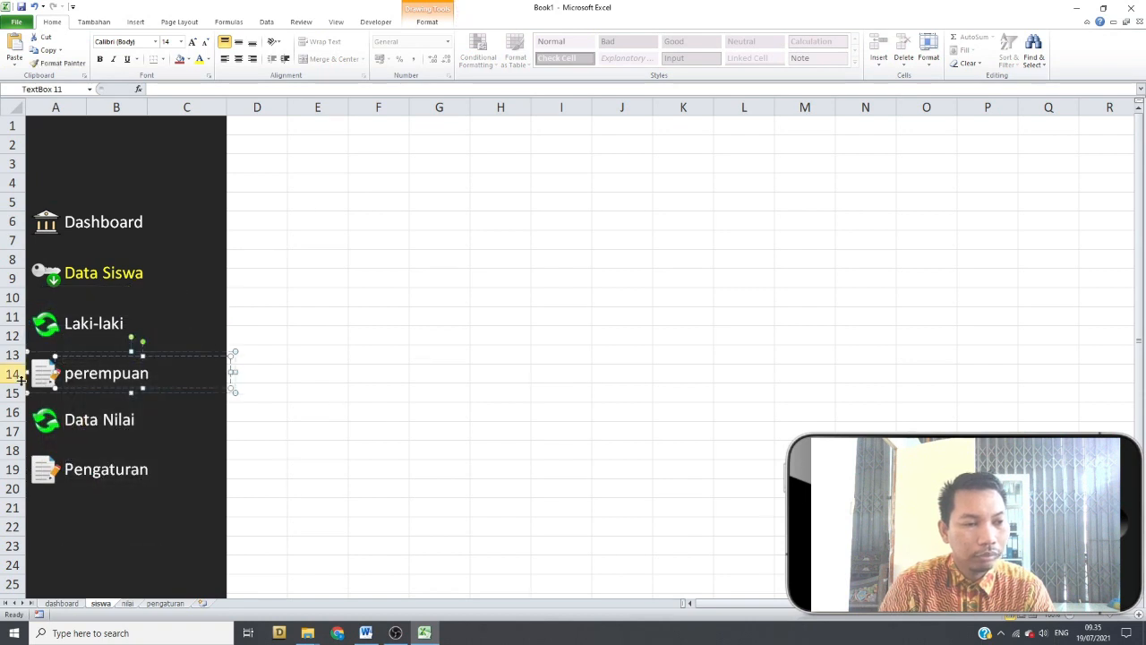
{"action": "right_click", "coordinate": [39, 373]}
{"action": "left_click", "coordinate": [430, 398]}
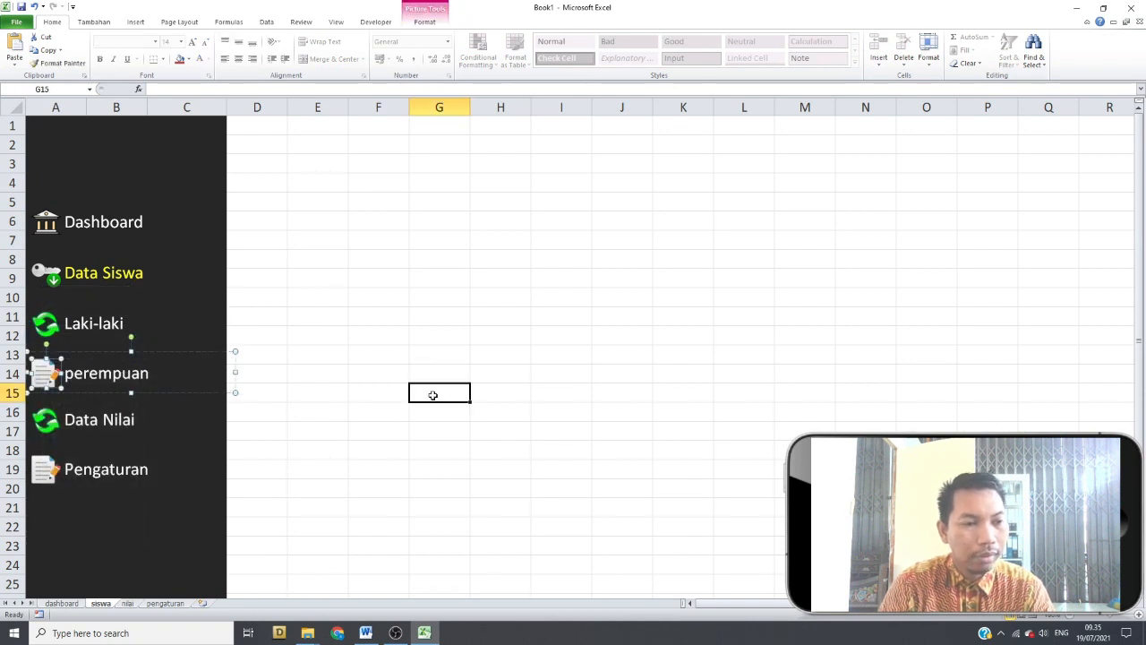
{"action": "right_click", "coordinate": [60, 370]}
{"action": "left_click", "coordinate": [93, 507]}
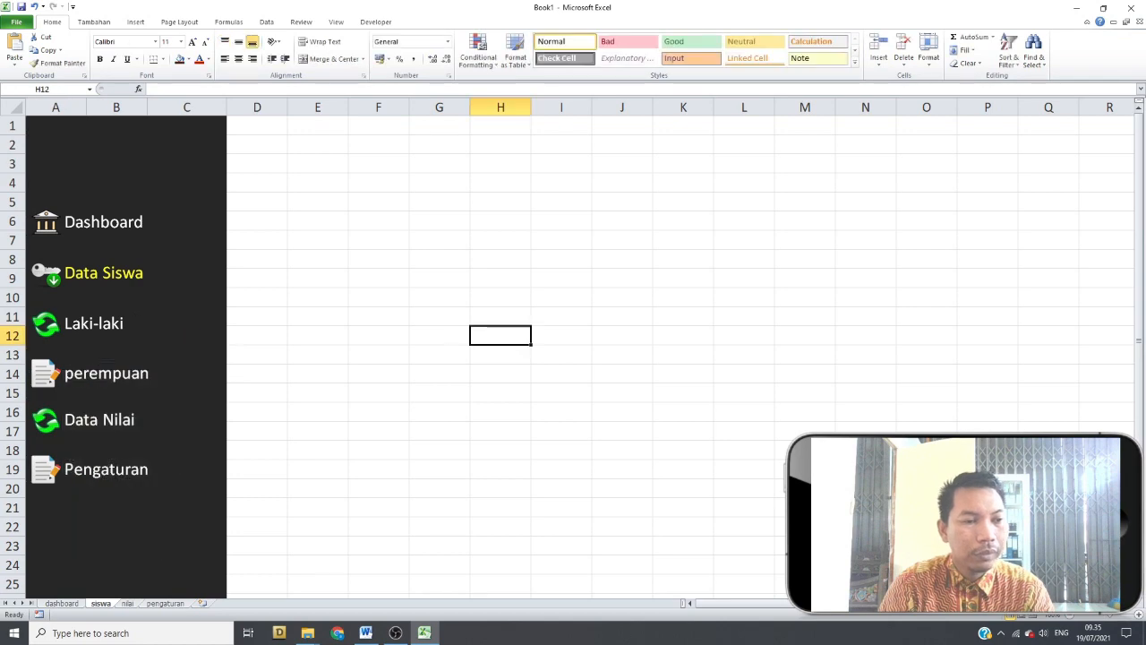
Move the Laki-laki and perempuan items up beneath Data Siswa, indented slightly as submenu entries
{"action": "left_click_drag", "start_coordinate": [56, 331], "coordinate": [53, 316]}
{"action": "left_click_drag", "start_coordinate": [50, 368], "coordinate": [70, 341]}
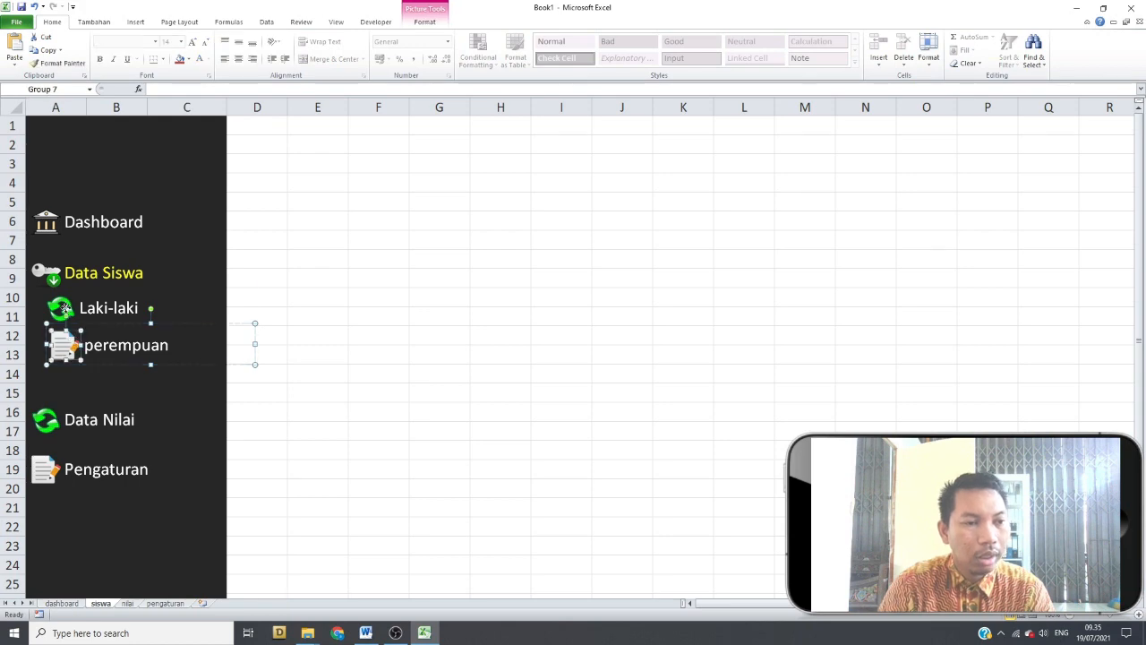
Replace the icons of the Laki-laki and perempuan submenu items with the checked.png picture
{"action": "left_click", "coordinate": [65, 311]}
{"action": "left_click", "coordinate": [65, 311]}
{"action": "right_click", "coordinate": [70, 309]}
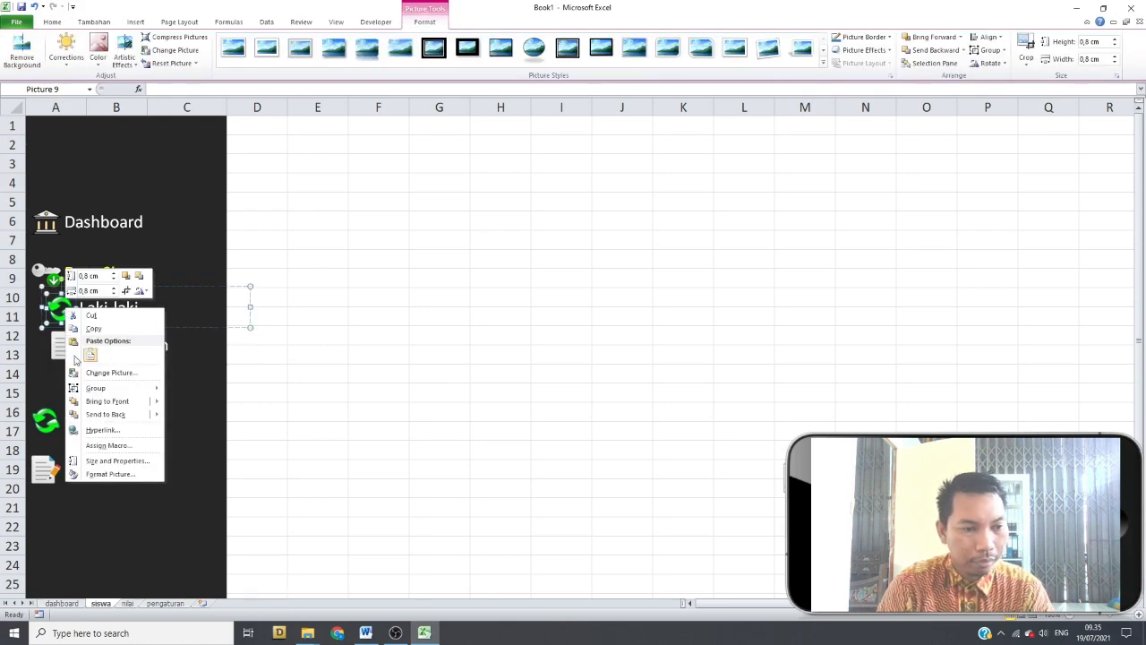
{"action": "left_click", "coordinate": [99, 371]}
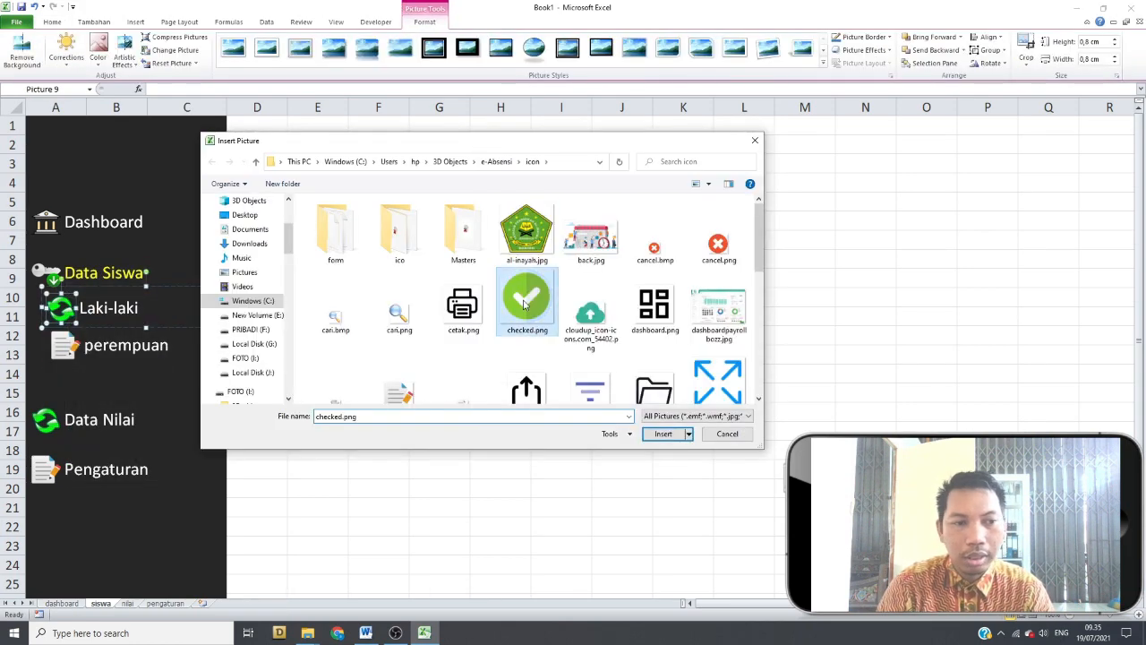
{"action": "double_click", "coordinate": [526, 305]}
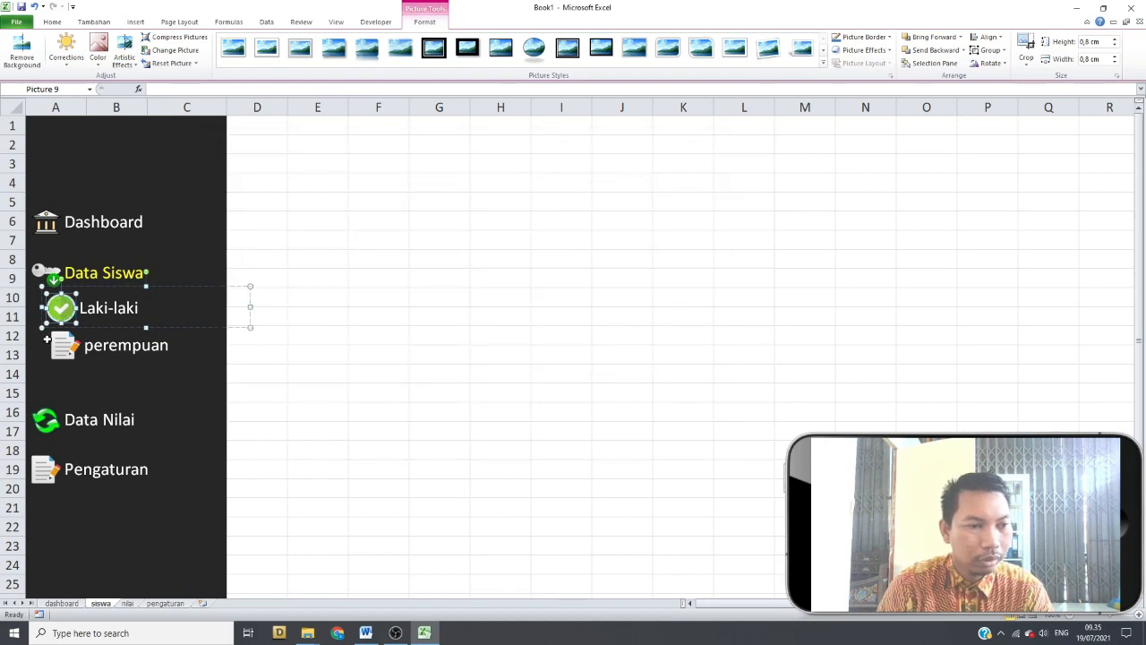
{"action": "left_click", "coordinate": [61, 347]}
{"action": "left_click", "coordinate": [61, 347]}
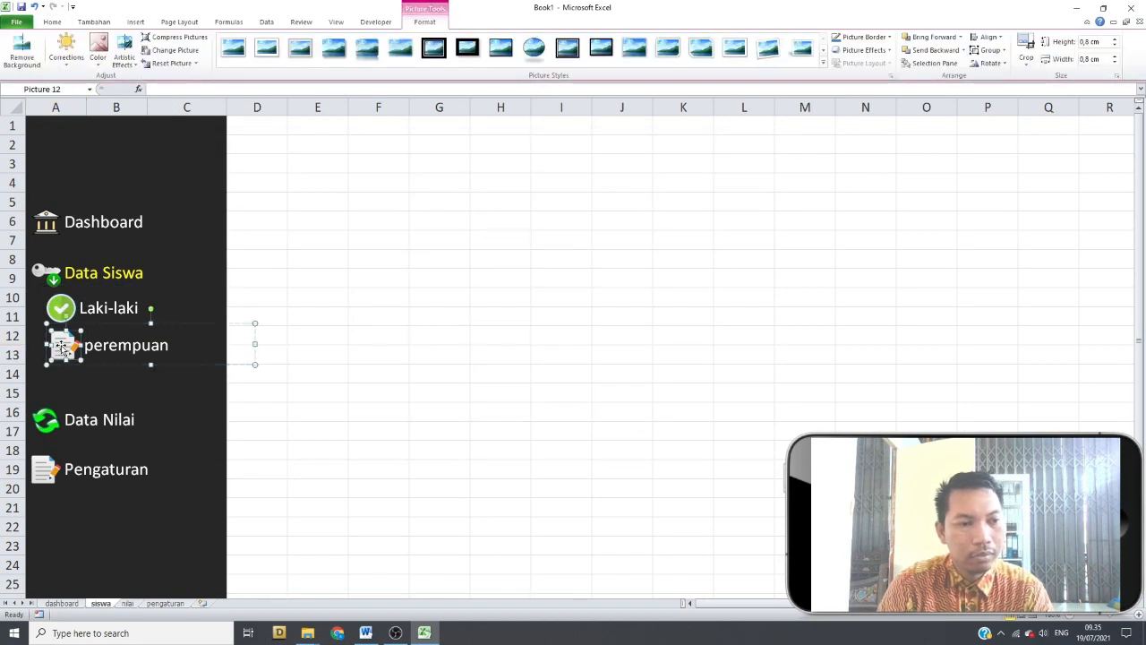
{"action": "right_click", "coordinate": [61, 346]}
{"action": "left_click", "coordinate": [93, 411]}
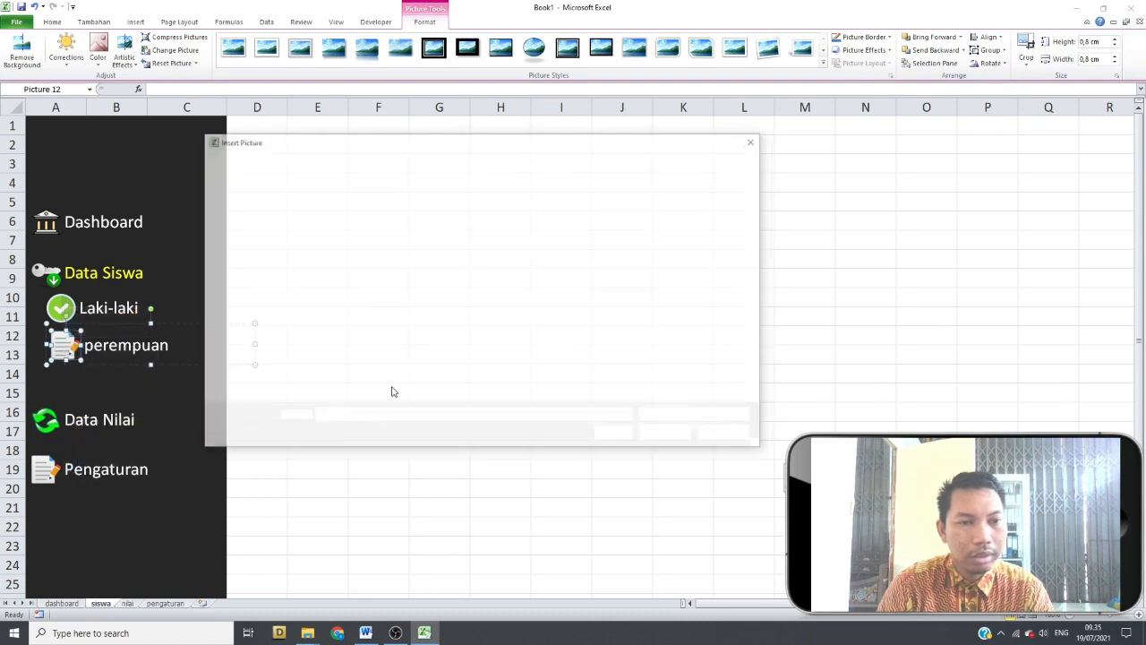
{"action": "double_click", "coordinate": [527, 303]}
{"action": "left_click", "coordinate": [391, 388]}
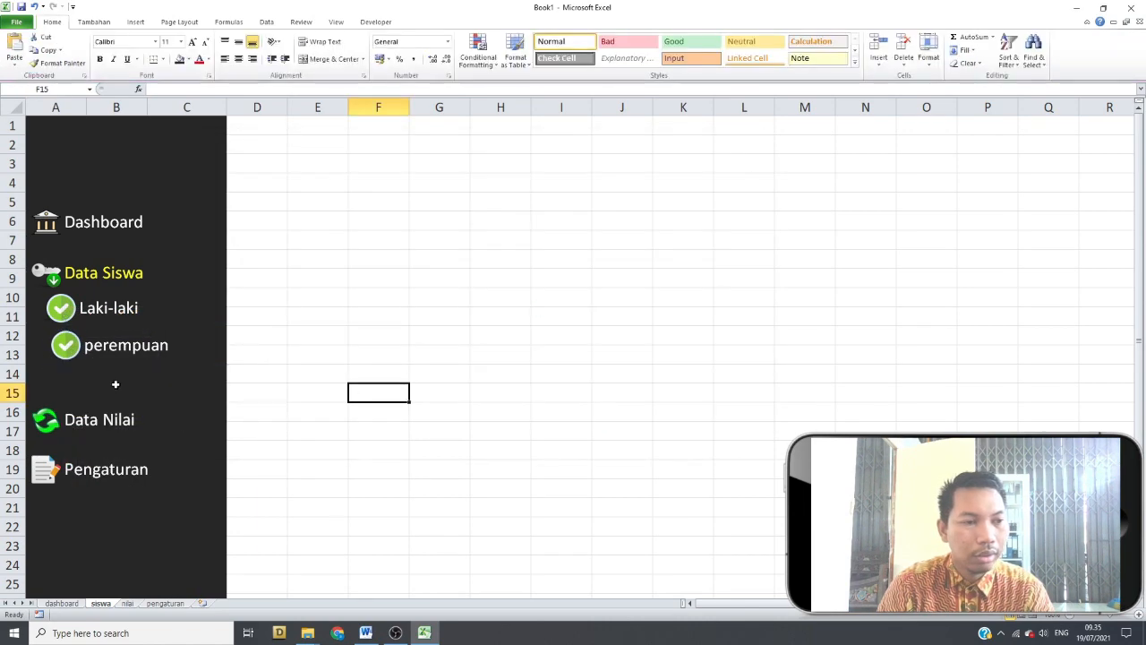
Align the perempuan item with Laki-laki and shift the lower Data Nilai and Pengaturan items up together to close the gap
{"action": "left_click_drag", "start_coordinate": [69, 350], "coordinate": [63, 349]}
{"action": "left_click", "coordinate": [377, 316]}
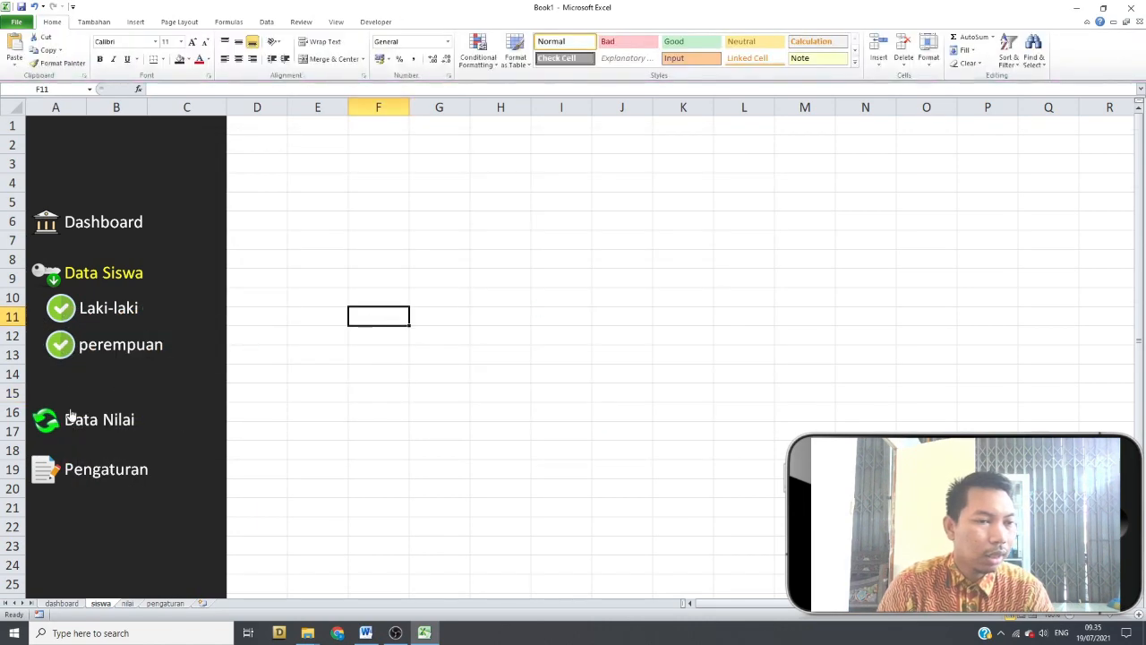
{"action": "left_click", "coordinate": [52, 417]}
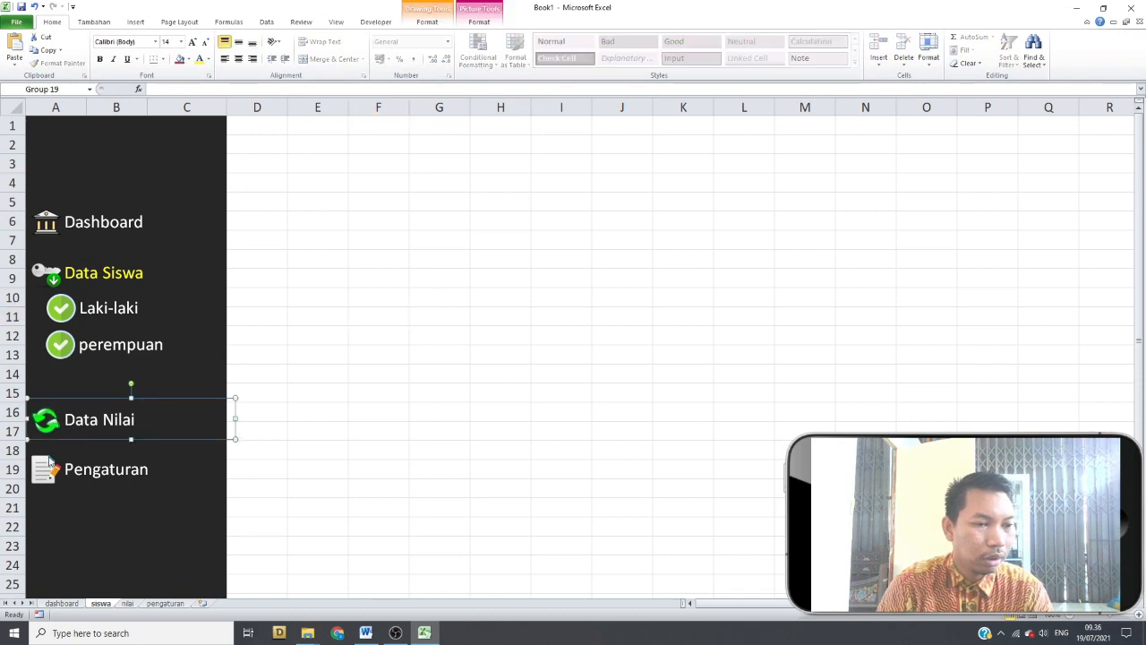
{"action": "left_click", "coordinate": [52, 466], "text": "shift"}
{"action": "key", "text": "Up"}
{"action": "key", "text": "Up"}
{"action": "key", "text": "Up"}
{"action": "key", "text": "Up"}
{"action": "key", "text": "Up"}
{"action": "key", "text": "Up"}
{"action": "key", "text": "Up"}
{"action": "key", "text": "Up"}
{"action": "key", "text": "Up"}
{"action": "key", "text": "Up"}
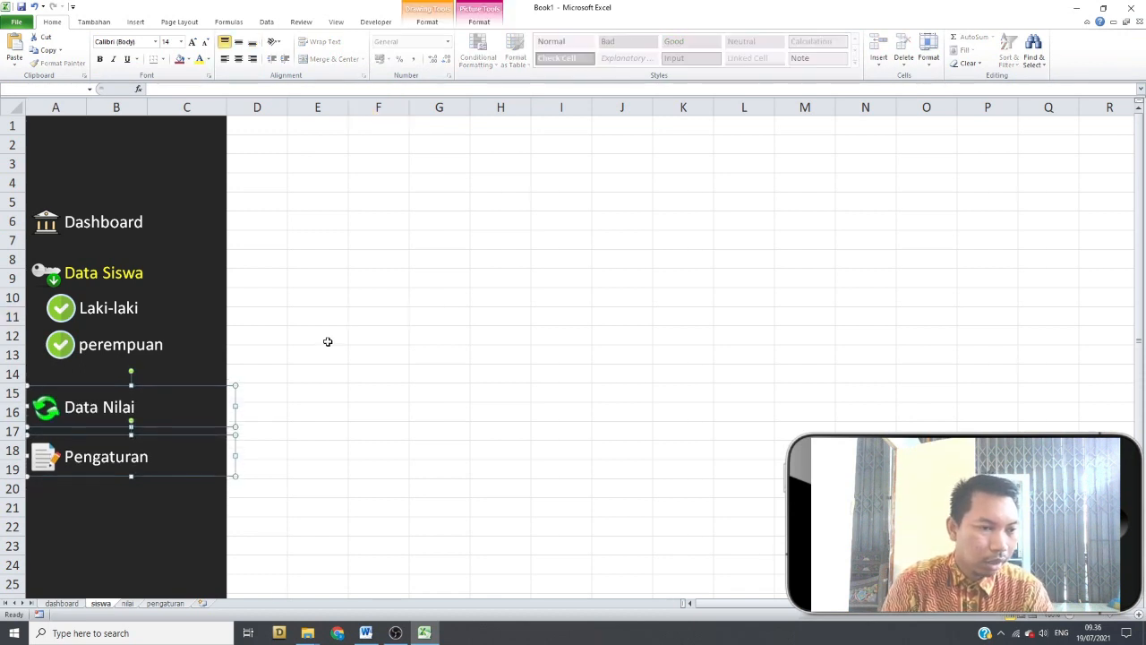
{"action": "left_click", "coordinate": [328, 341]}
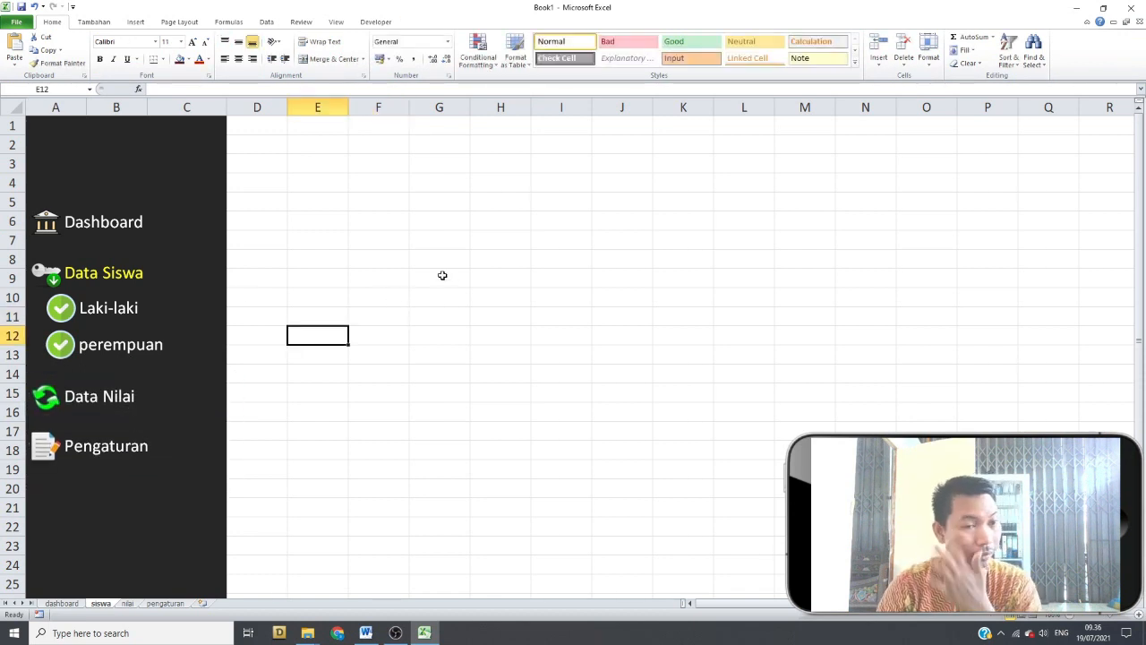
Nudge the Laki-laki and perempuan submenu items down together slightly to even out the spacing
{"action": "left_click", "coordinate": [61, 308]}
{"action": "left_click", "coordinate": [61, 342], "text": "shift"}
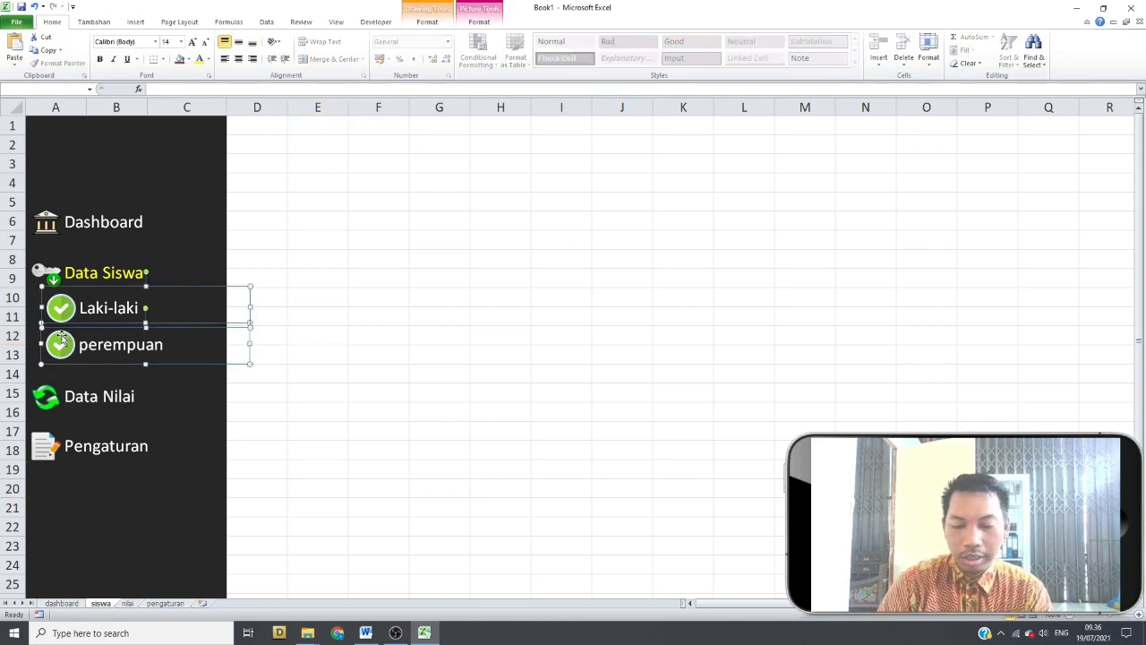
{"action": "left_click", "coordinate": [386, 220]}
{"action": "scroll", "coordinate": [425, 366], "scroll_direction": "down", "scroll_amount": 3}
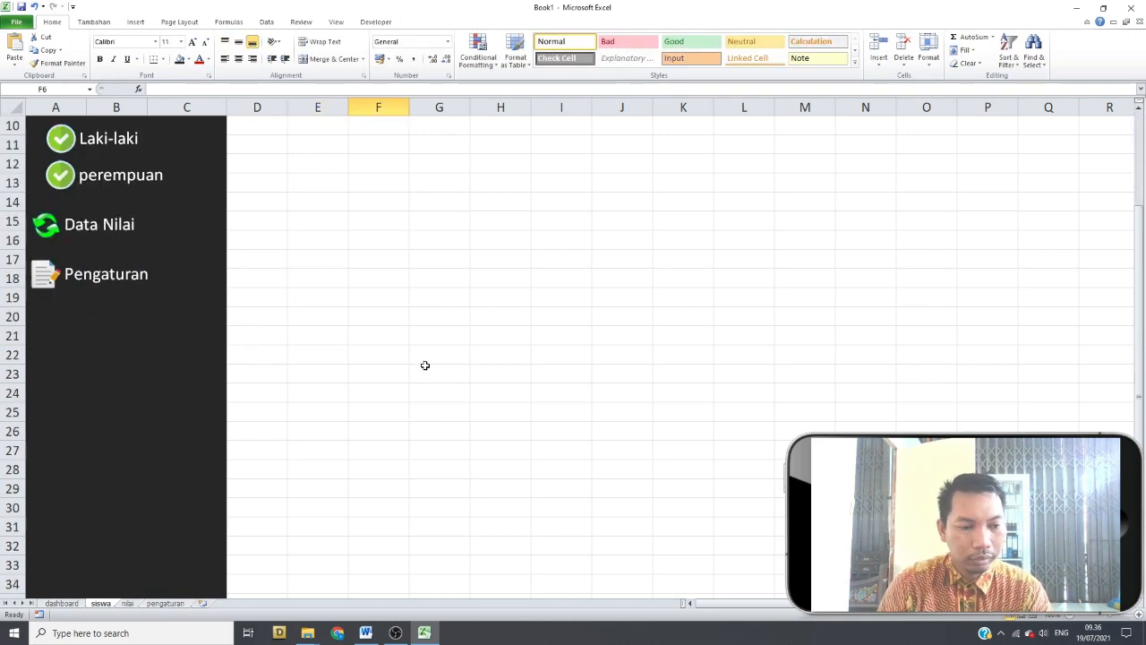
{"action": "scroll", "coordinate": [105, 252], "scroll_direction": "up", "scroll_amount": 3}
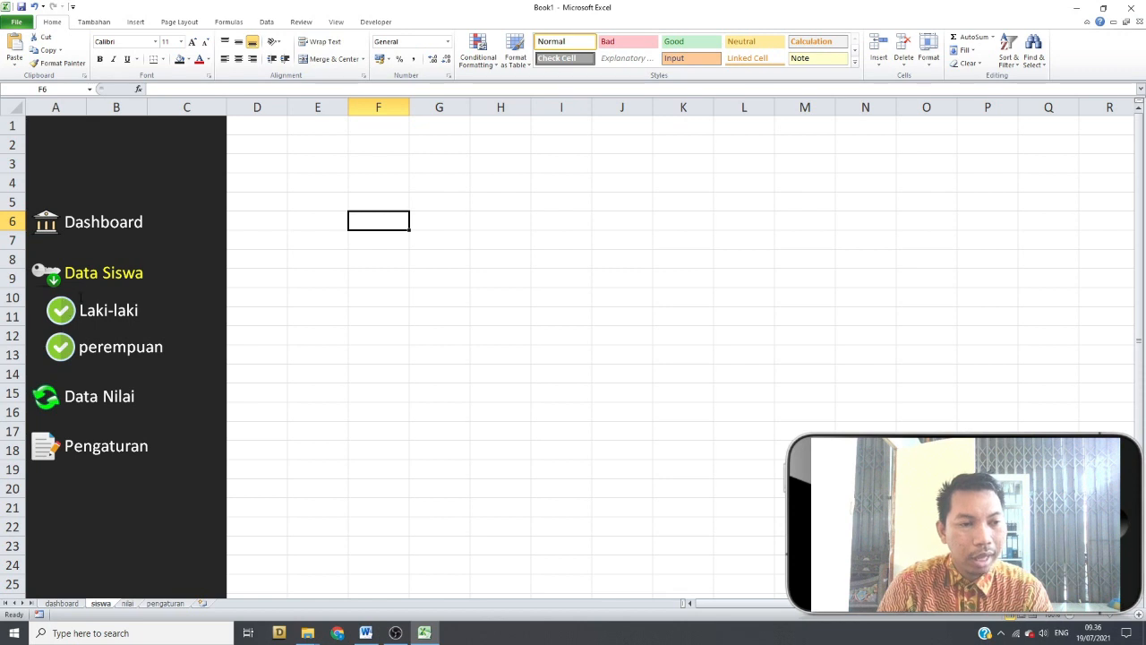
{"action": "left_click", "coordinate": [527, 467]}
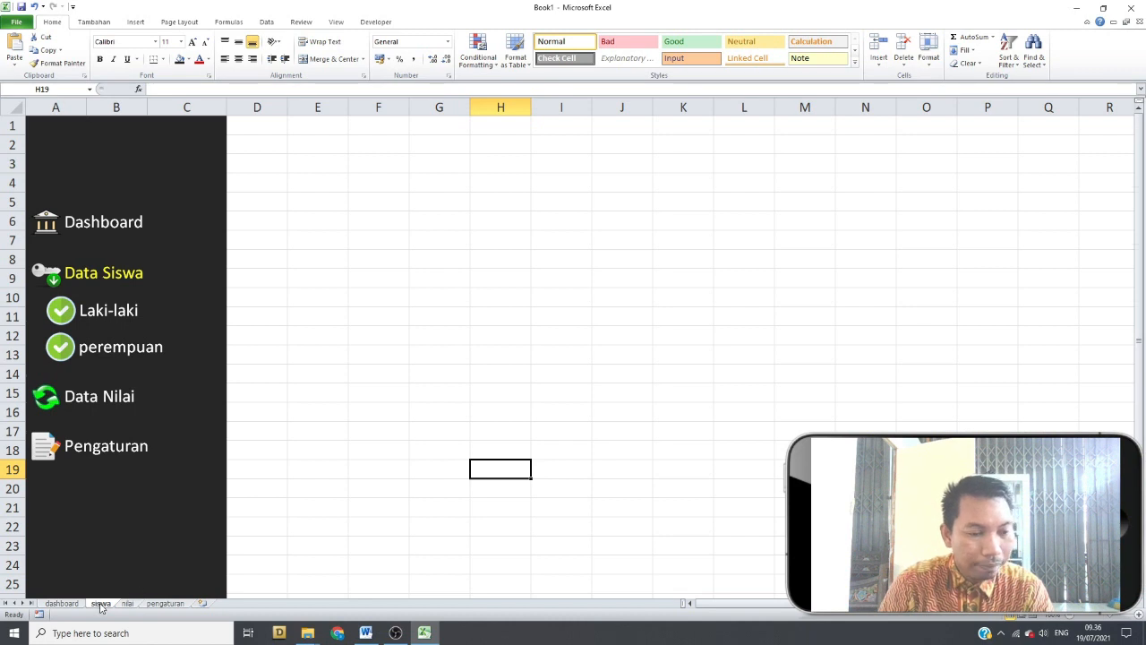
Add two new worksheets after pengaturan and rename them laki and perempuan
{"action": "left_click", "coordinate": [203, 605]}
{"action": "left_click", "coordinate": [234, 606]}
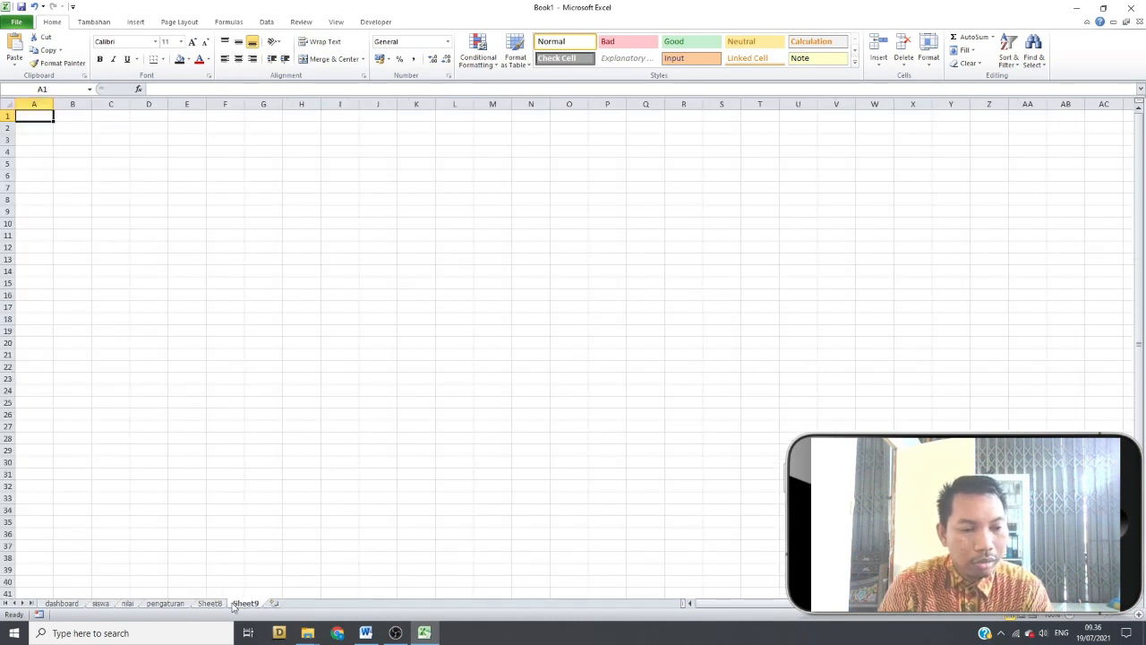
{"action": "left_click", "coordinate": [208, 603]}
{"action": "double_click", "coordinate": [209, 604]}
{"action": "type", "text": "laki"}
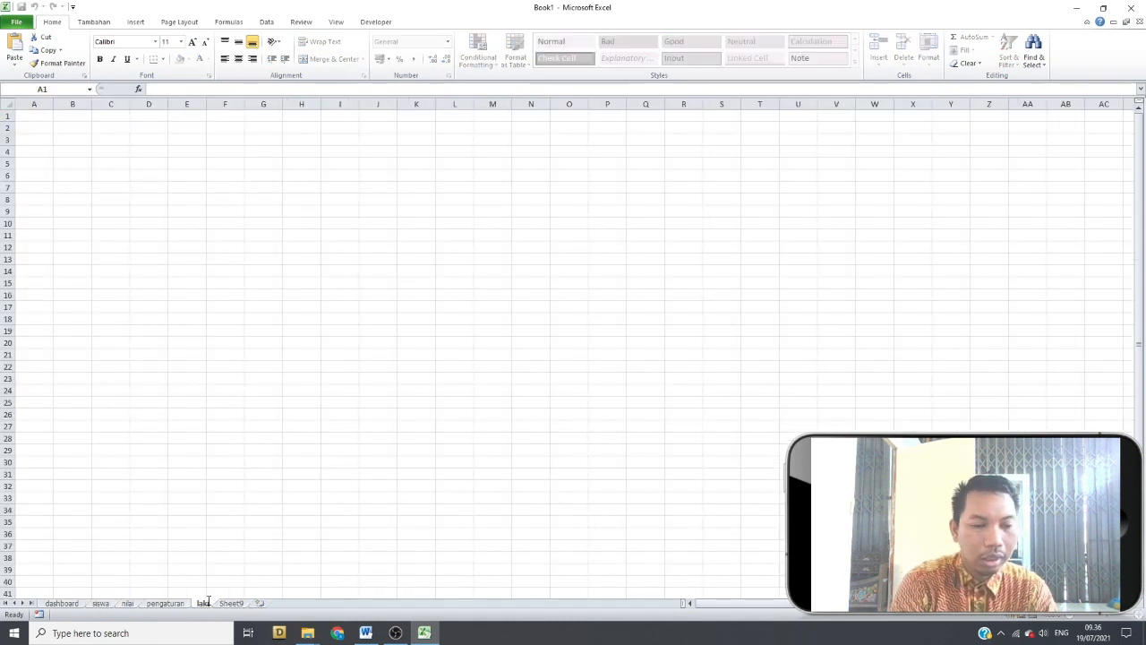
{"action": "left_click", "coordinate": [229, 604]}
{"action": "double_click", "coordinate": [230, 604]}
{"action": "type", "text": "pere"}
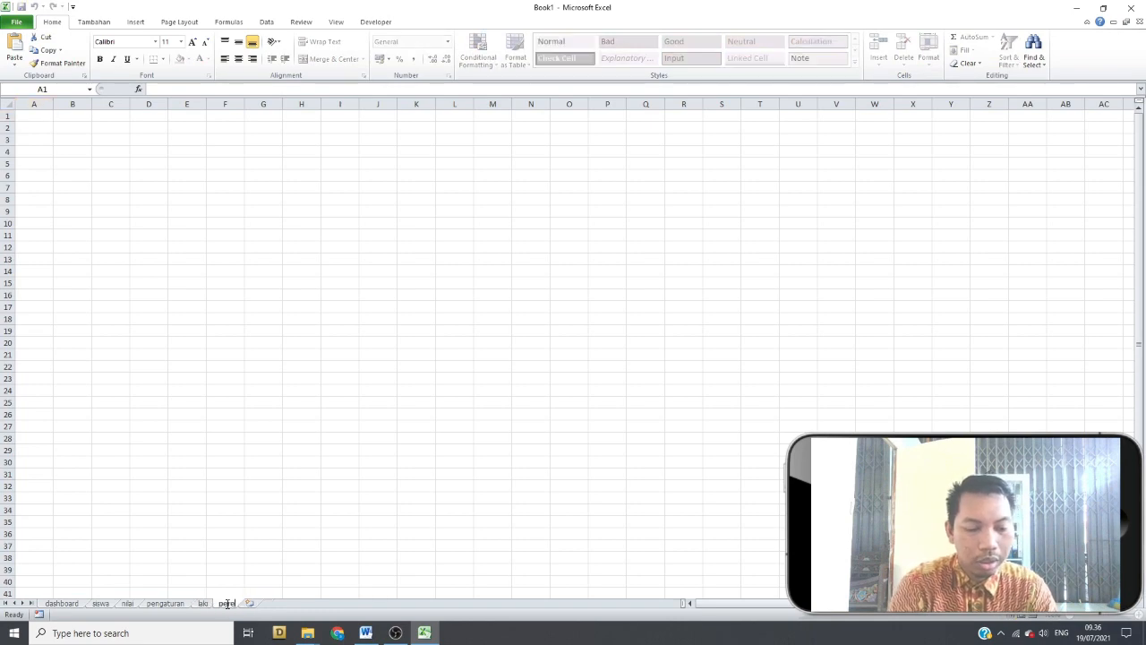
{"action": "type", "text": "mpuan"}
{"action": "left_click", "coordinate": [228, 523]}
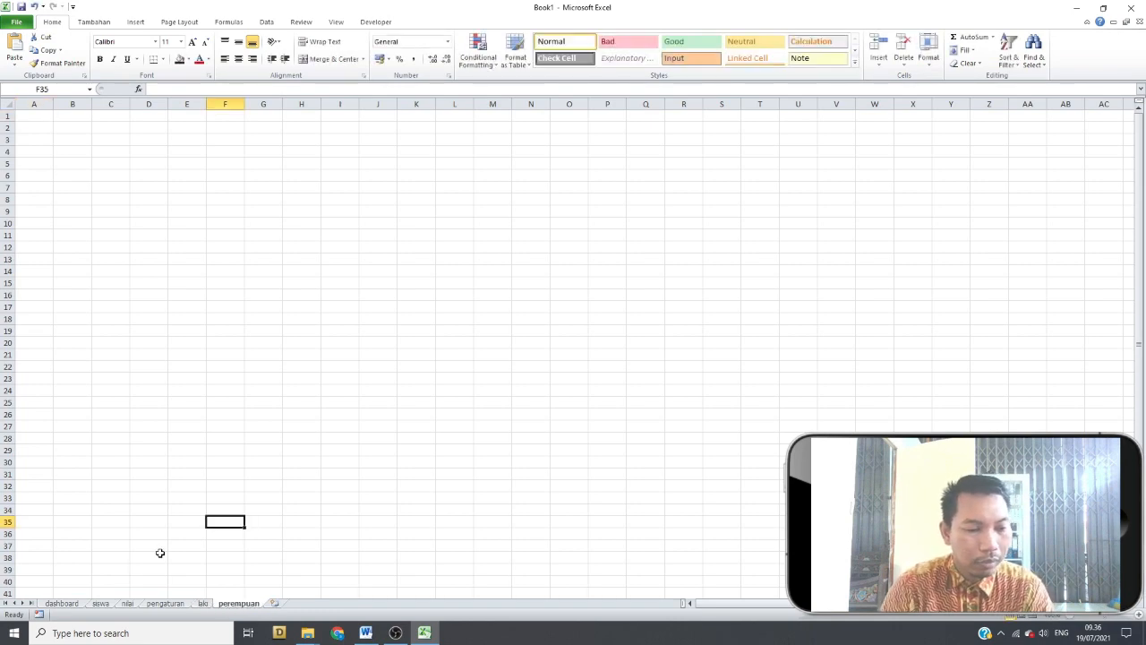
Delete the laki worksheet, keeping the perempuan worksheet
{"action": "left_click", "coordinate": [100, 603]}
{"action": "left_click", "coordinate": [237, 603]}
{"action": "right_click", "coordinate": [202, 603]}
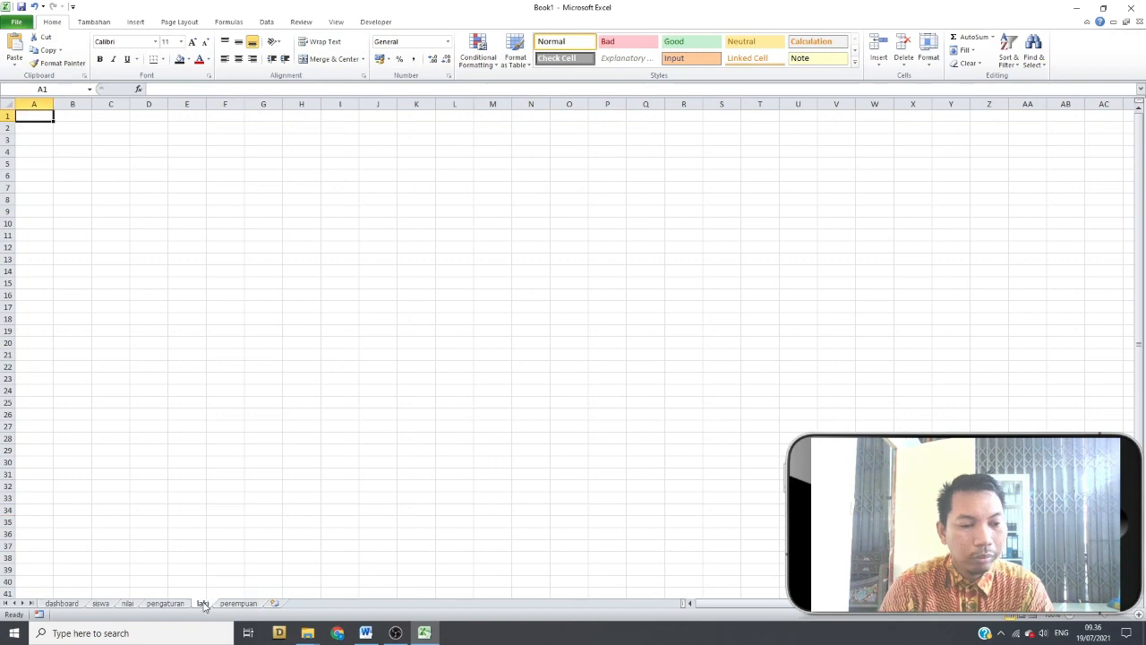
{"action": "left_click", "coordinate": [243, 485]}
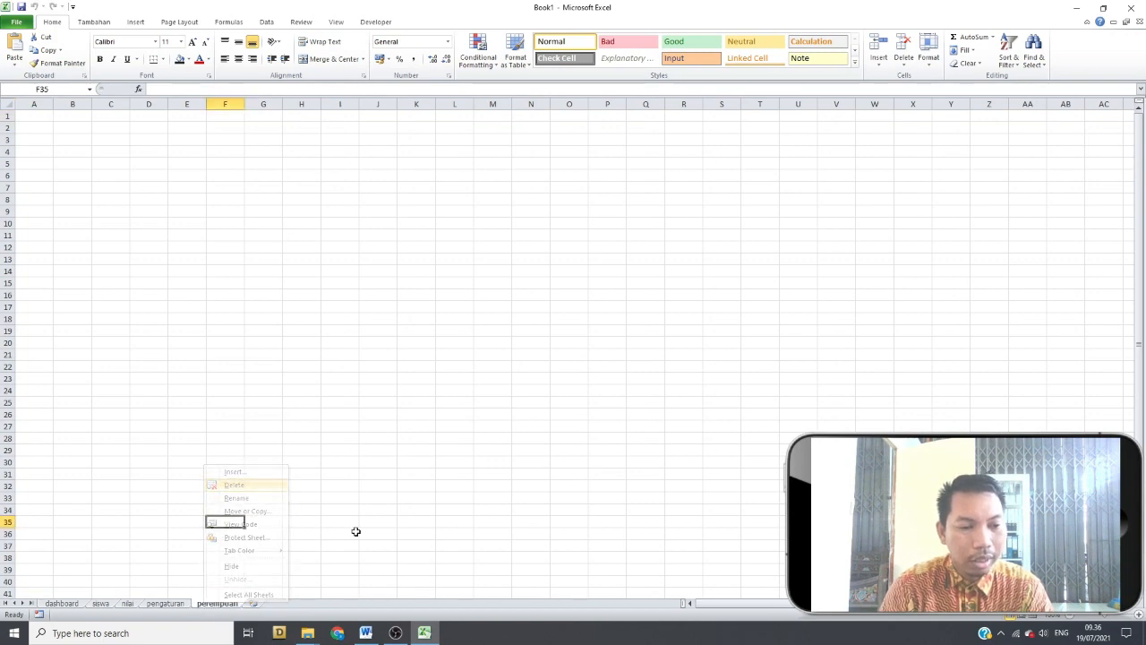
Hyperlink the Laki-laki submenu item on the siswa sheet to cell A1 of the siswa sheet
{"action": "left_click", "coordinate": [100, 604]}
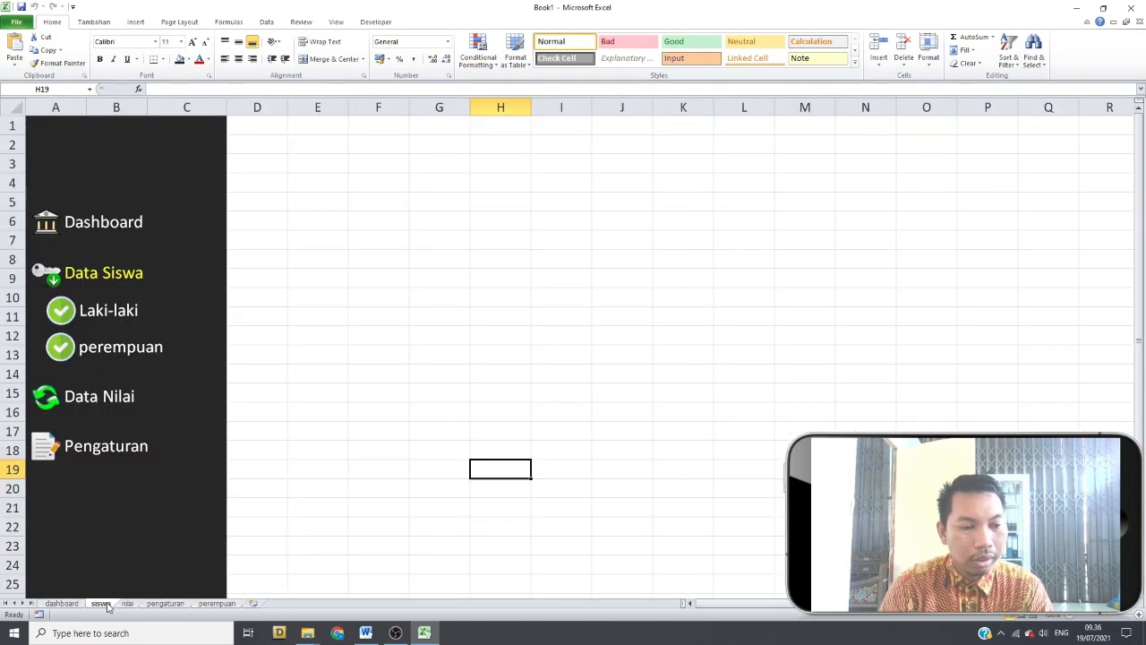
{"action": "right_click", "coordinate": [69, 310]}
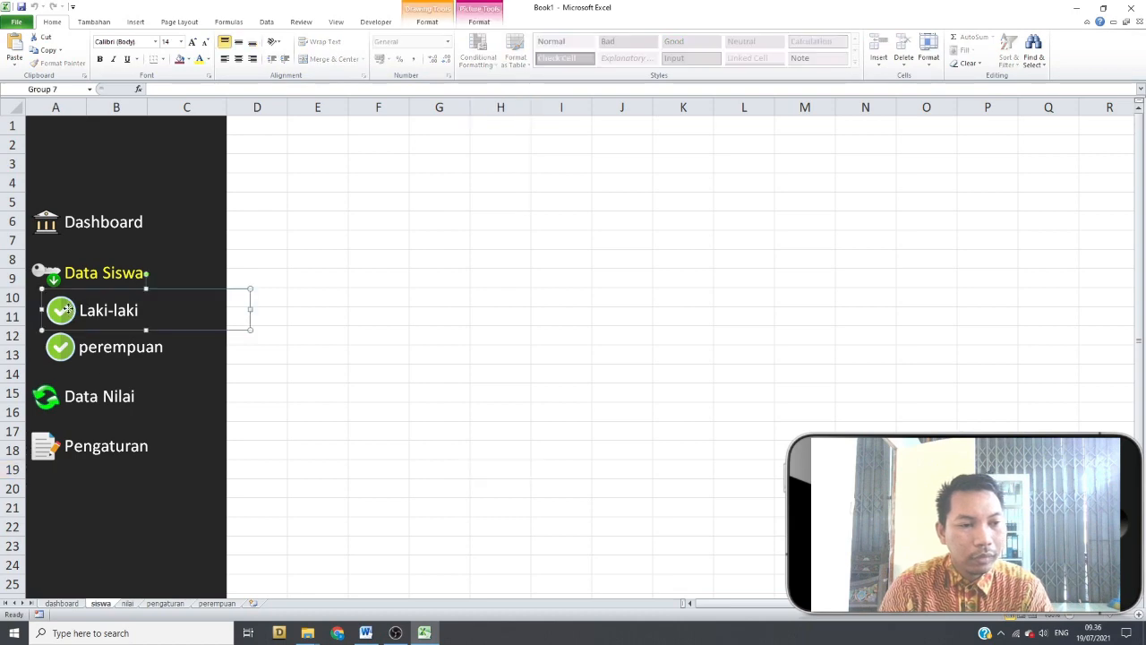
{"action": "key", "text": "Escape"}
{"action": "right_click", "coordinate": [56, 308]}
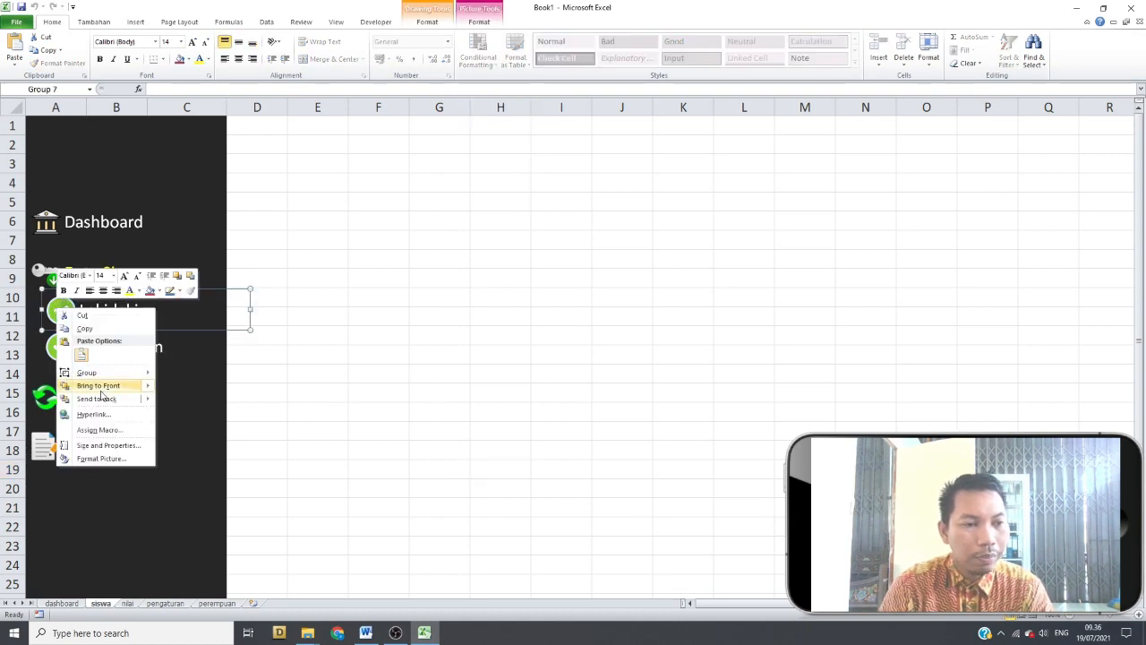
{"action": "left_click", "coordinate": [98, 417]}
{"action": "left_click", "coordinate": [93, 407]}
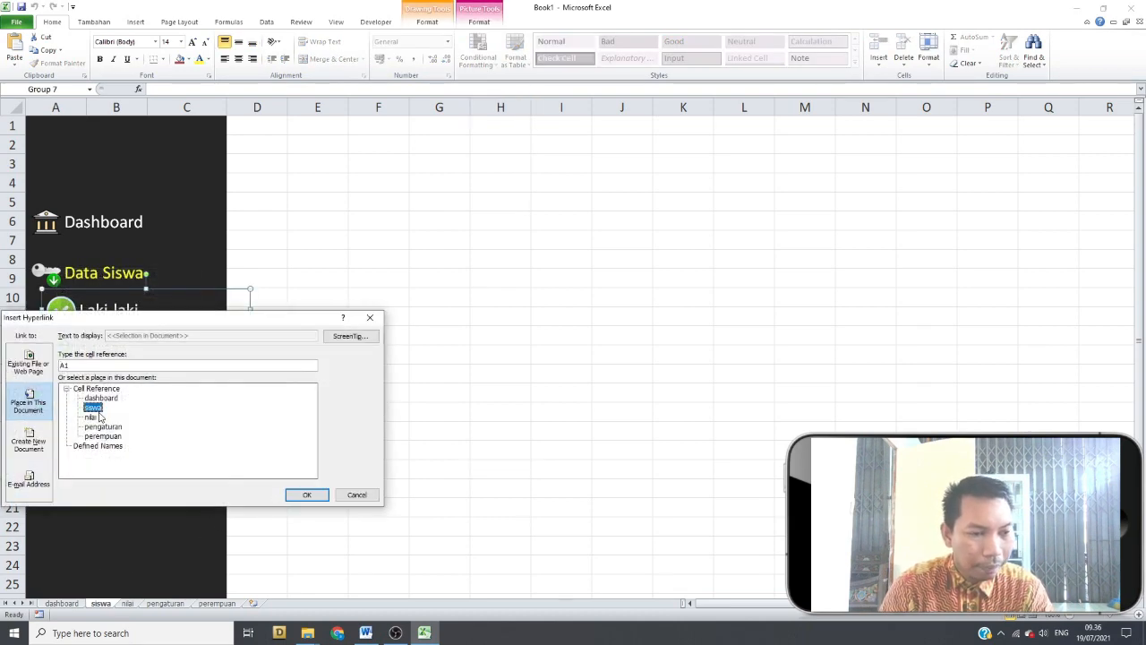
{"action": "left_click", "coordinate": [317, 498]}
{"action": "left_click", "coordinate": [419, 449]}
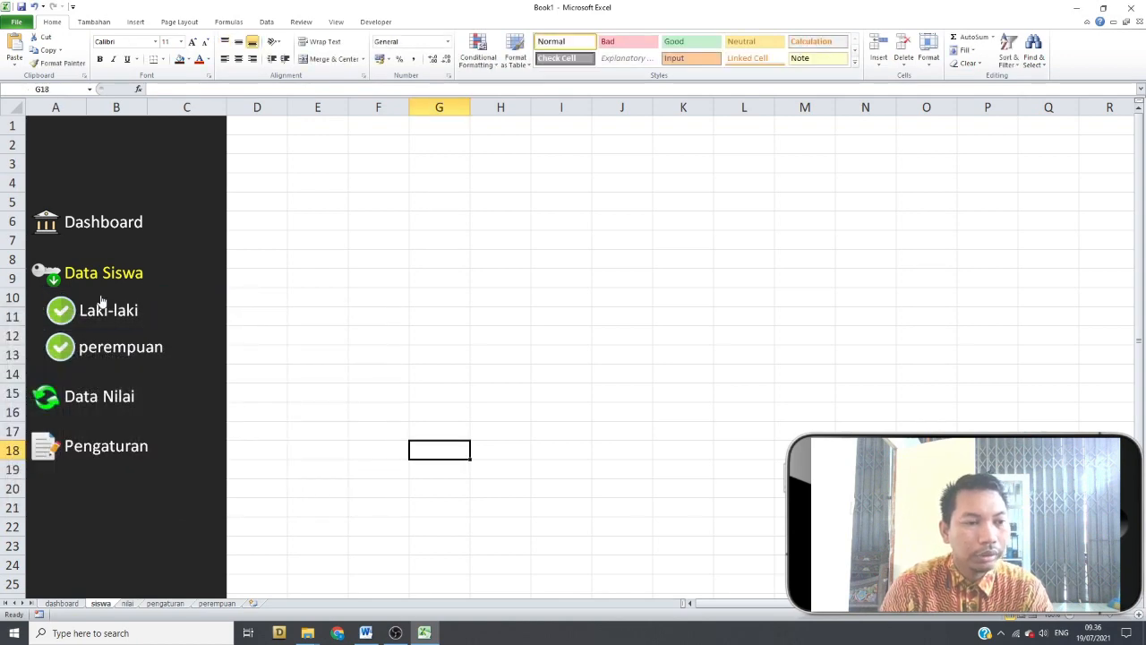
Hyperlink the perempuan submenu item on the siswa sheet to cell A1 of the perempuan sheet and follow the link
{"action": "right_click", "coordinate": [69, 347]}
{"action": "left_click", "coordinate": [88, 447]}
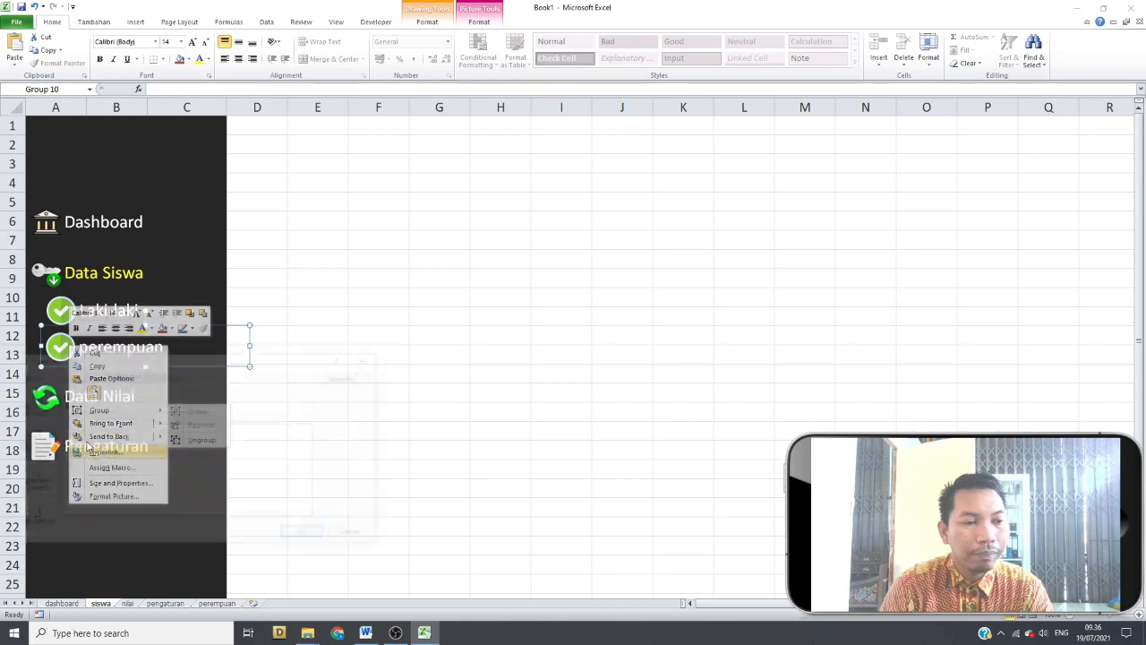
{"action": "left_click", "coordinate": [99, 476]}
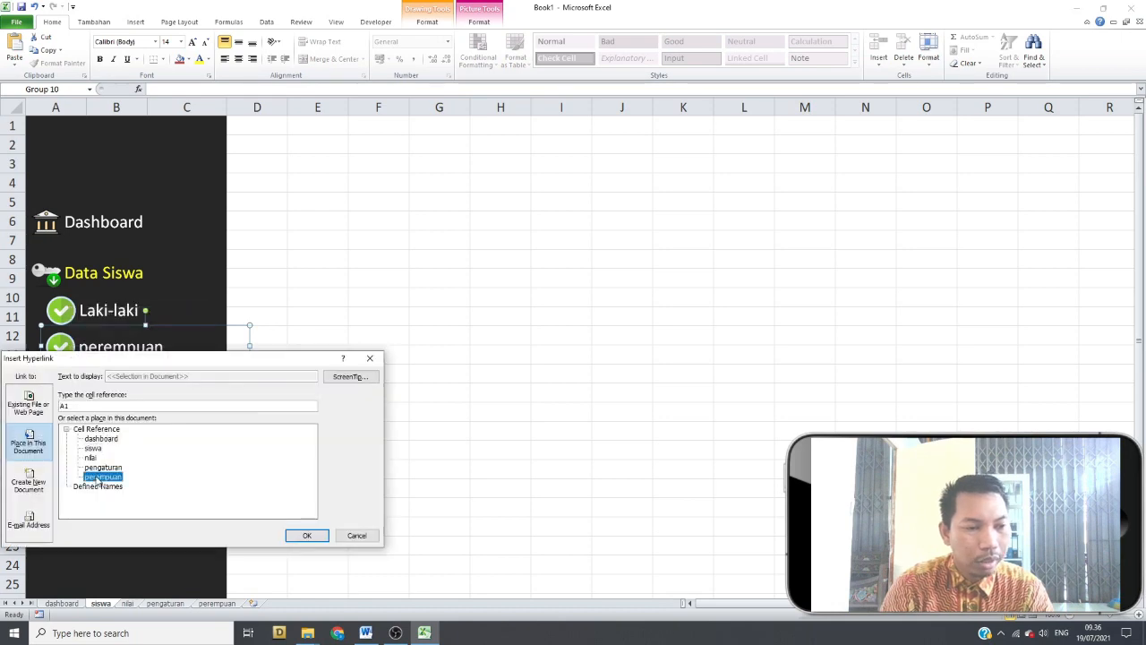
{"action": "left_click", "coordinate": [304, 534]}
{"action": "left_click", "coordinate": [329, 453]}
{"action": "left_click", "coordinate": [61, 349]}
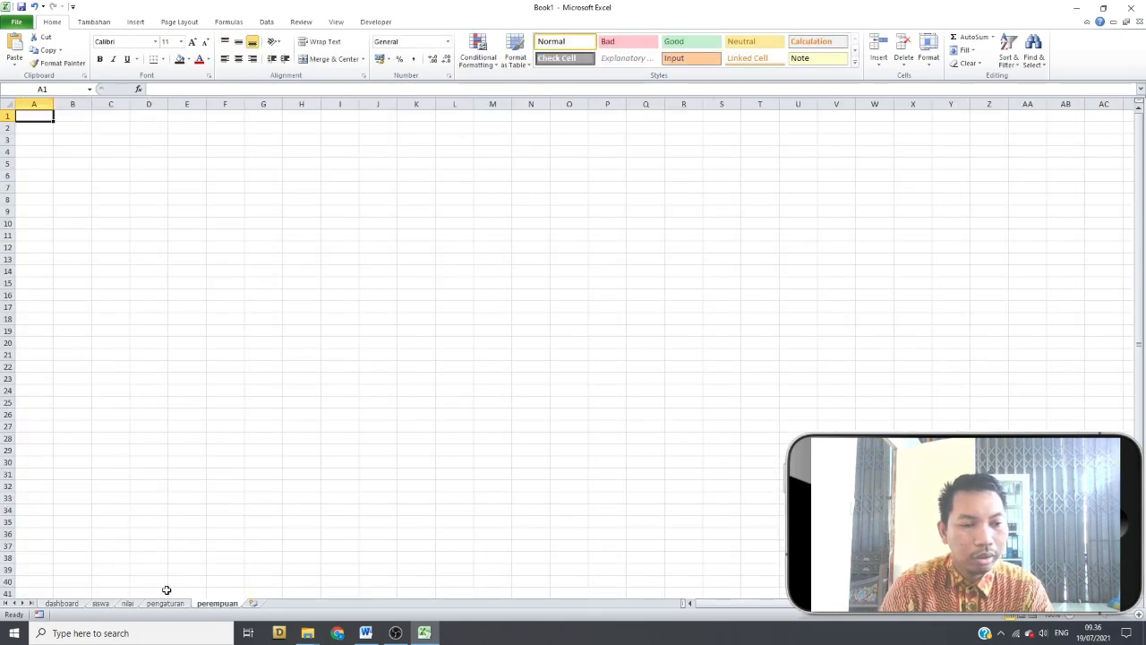
Delete the blank perempuan worksheet
{"action": "right_click", "coordinate": [224, 607]}
{"action": "left_click", "coordinate": [264, 495]}
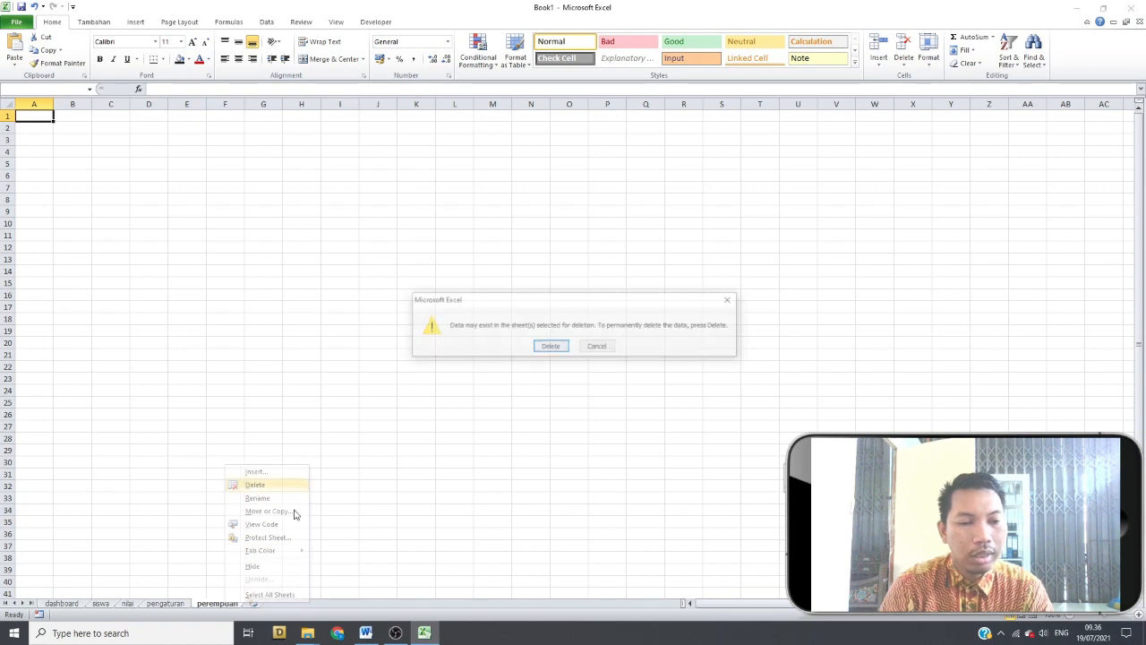
{"action": "left_click", "coordinate": [551, 346]}
Duplicate the siswa worksheet directly after itself and rename the copy perempuan
{"action": "left_click", "coordinate": [127, 603]}
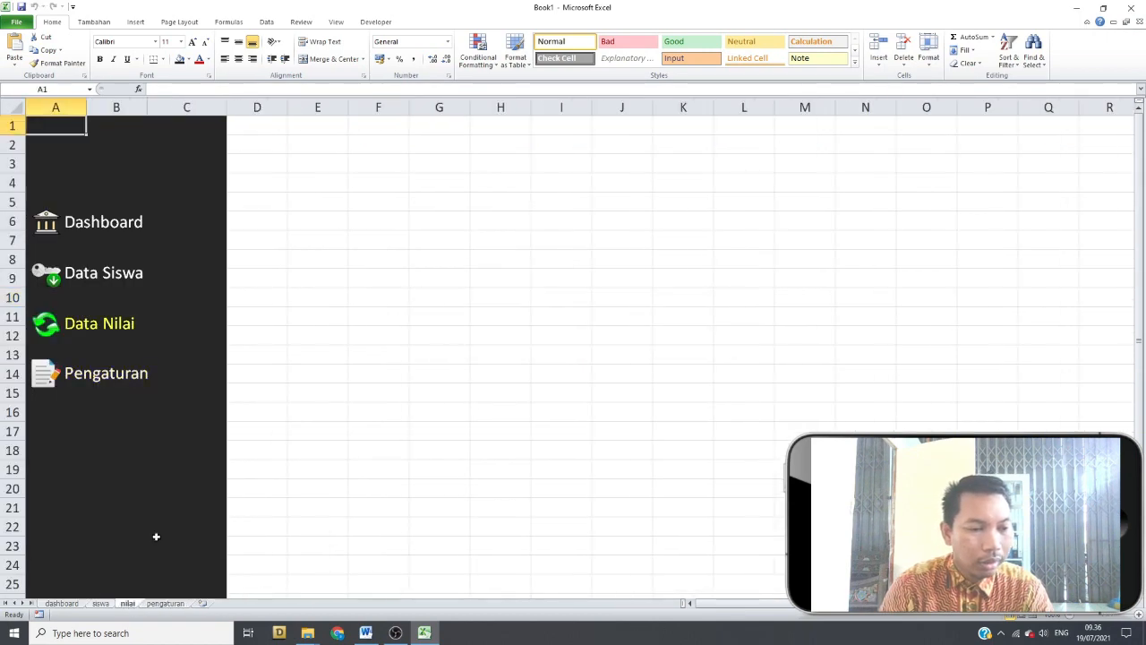
{"action": "left_click", "coordinate": [100, 602]}
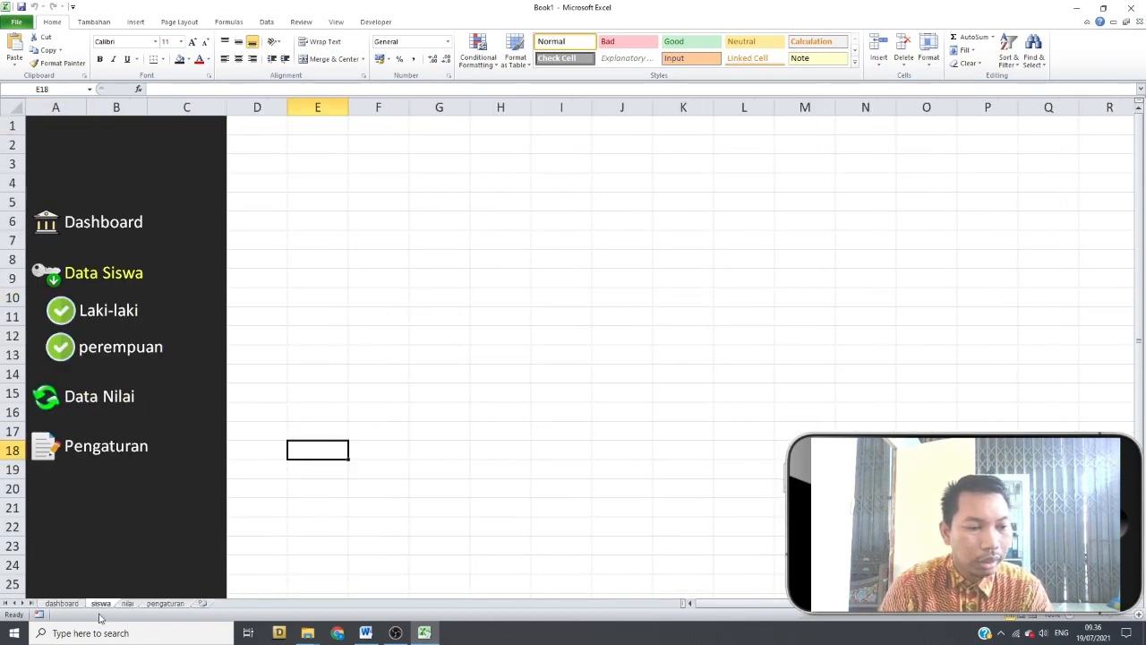
{"action": "left_click_drag", "start_coordinate": [102, 607], "coordinate": [128, 608]}
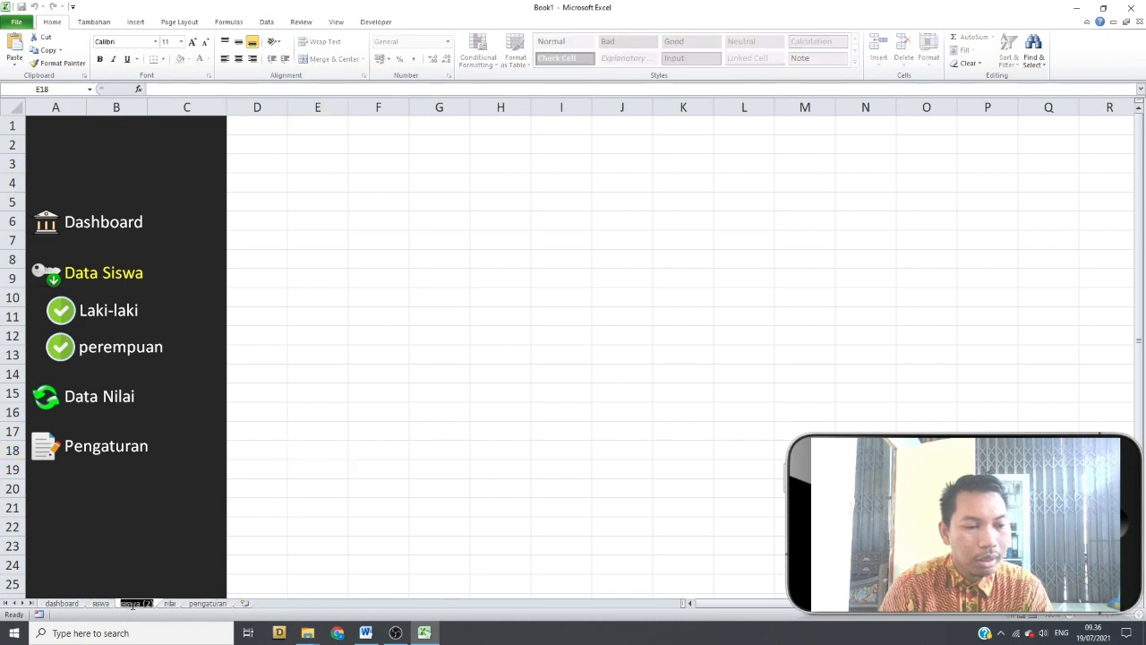
{"action": "type", "text": "perem"}
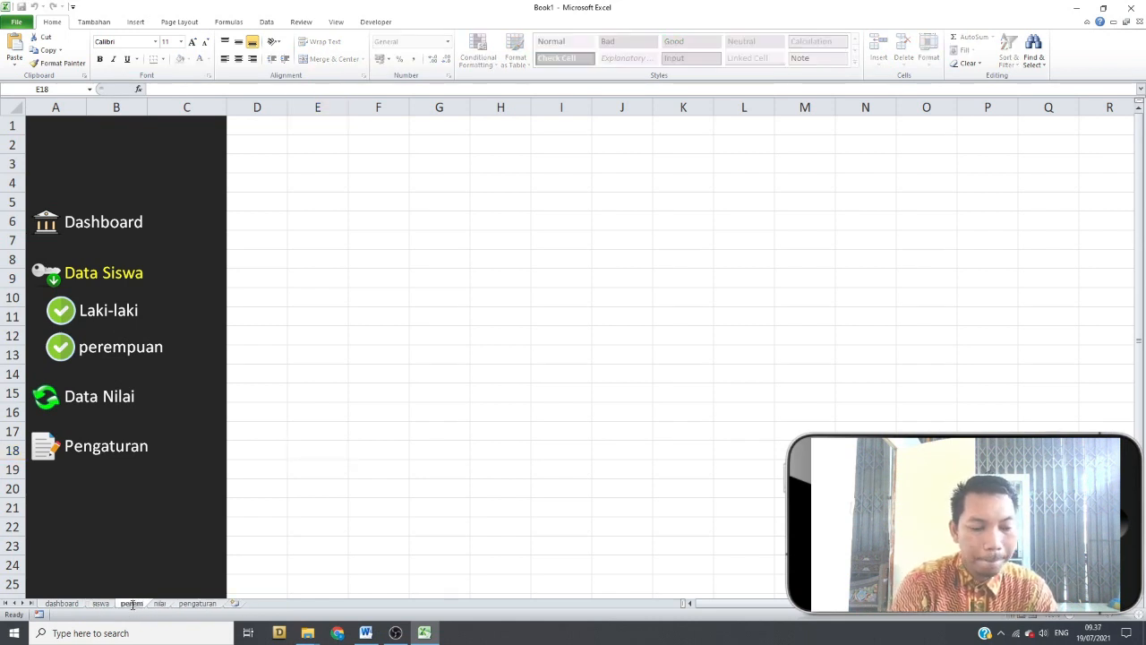
{"action": "type", "text": "puan"}
{"action": "left_click", "coordinate": [257, 488]}
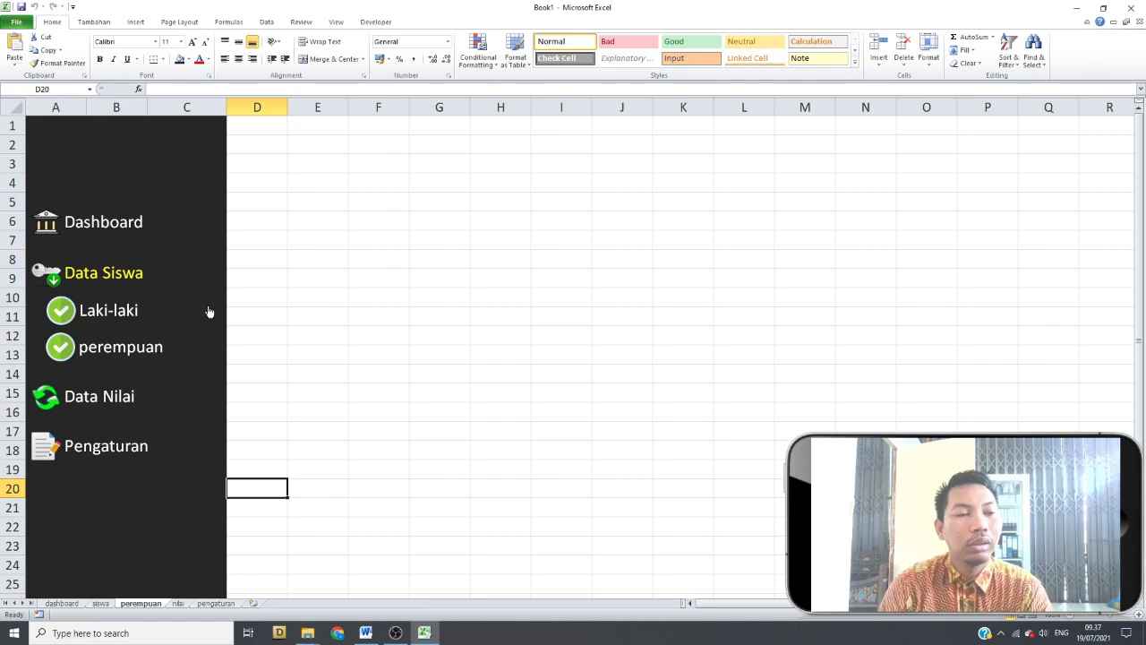
Colour the Laki-laki submenu text red on the siswa sheet
{"action": "left_click", "coordinate": [108, 312]}
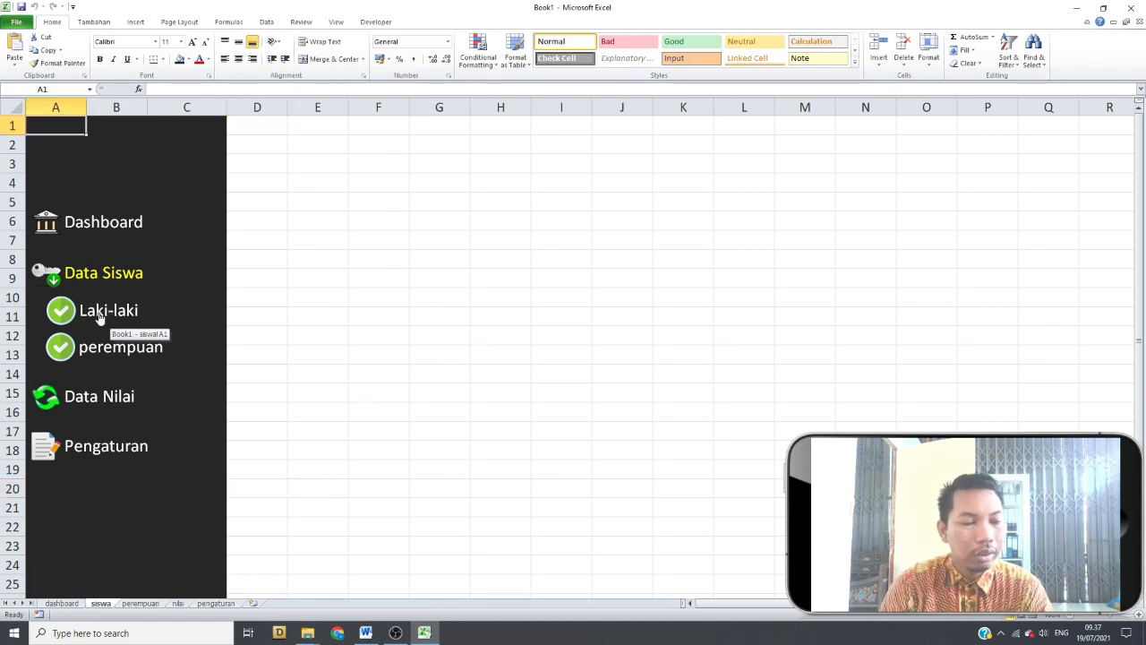
{"action": "right_click", "coordinate": [100, 318]}
{"action": "triple_click", "coordinate": [90, 311]}
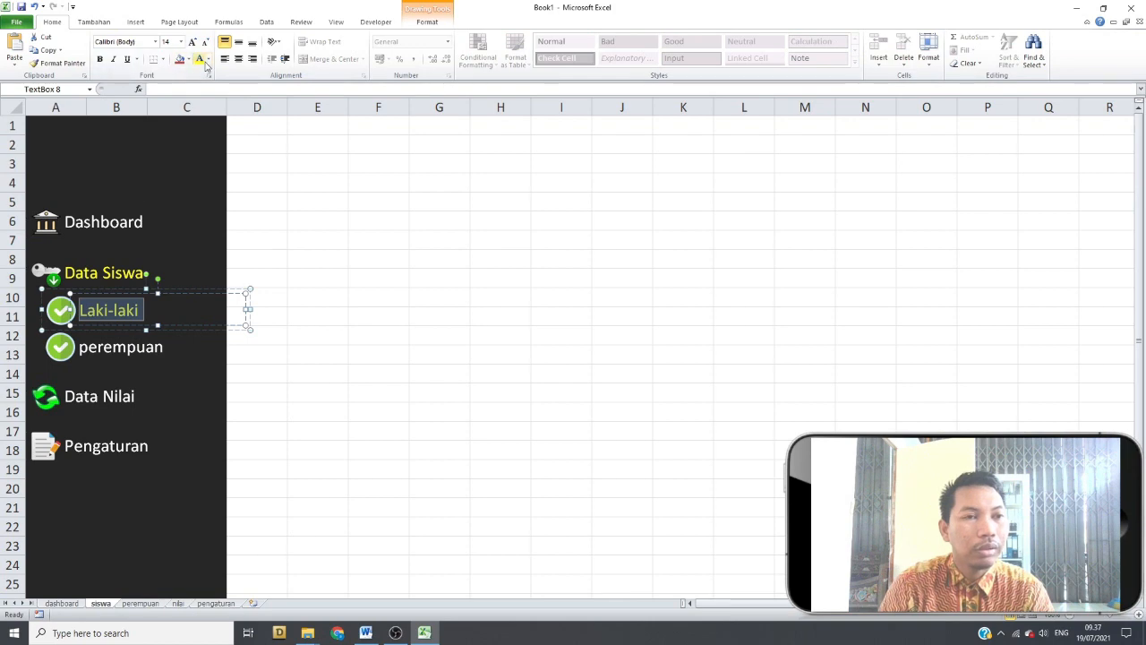
{"action": "left_click", "coordinate": [208, 59]}
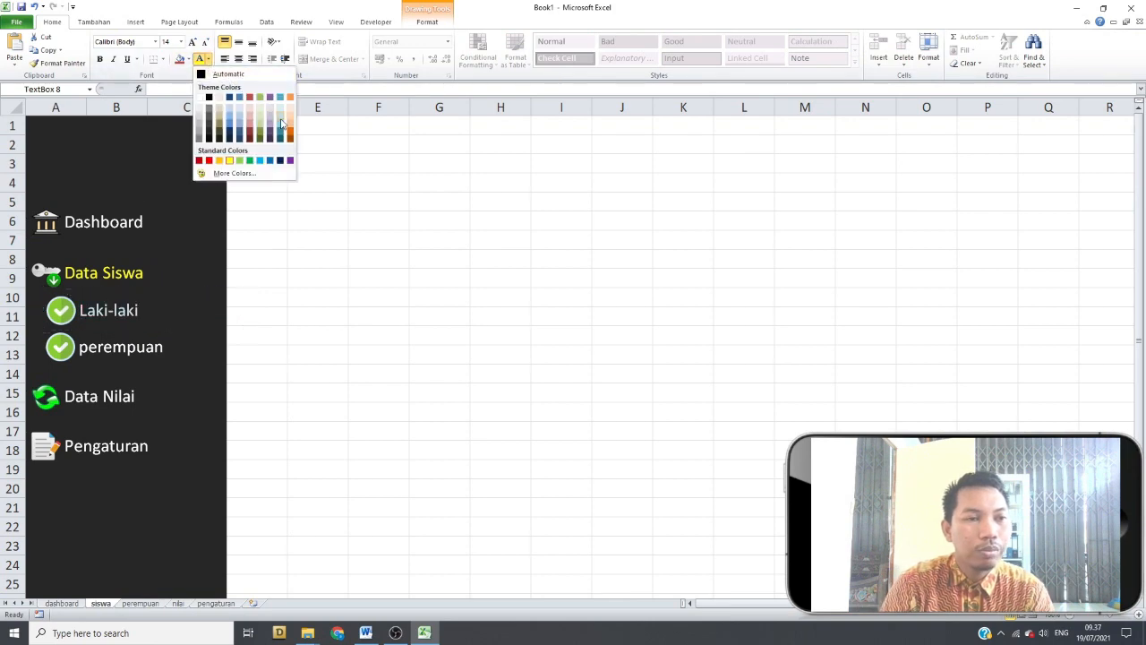
{"action": "left_click", "coordinate": [208, 160]}
{"action": "left_click", "coordinate": [423, 351]}
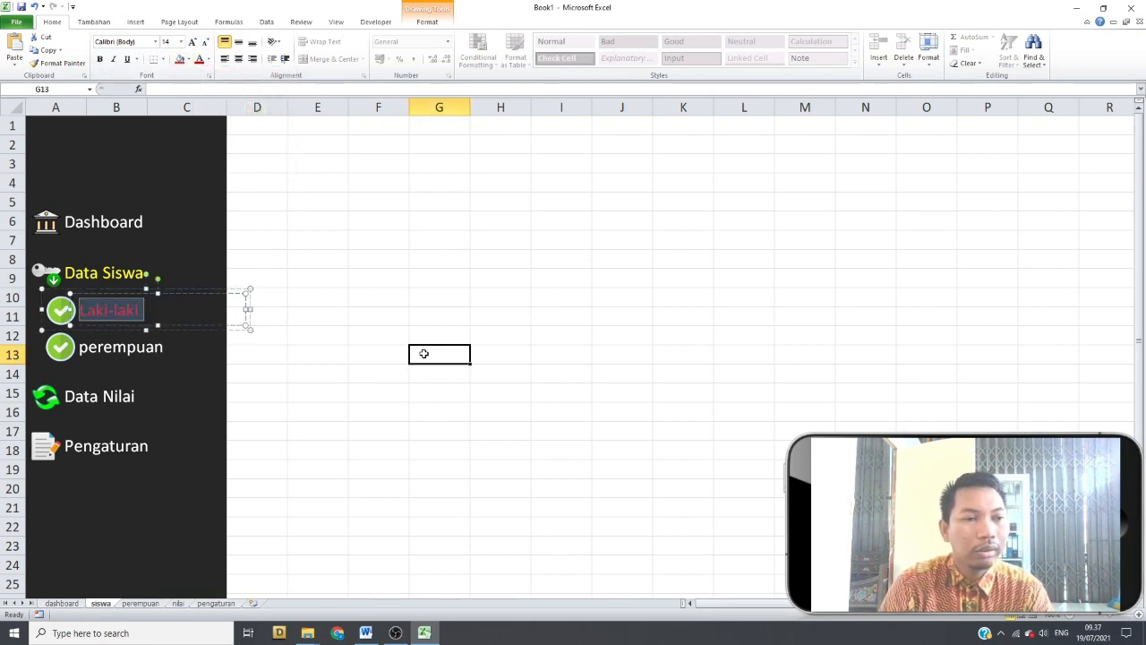
Colour the perempuan submenu text red on the perempuan sheet
{"action": "left_click", "coordinate": [150, 345]}
{"action": "right_click", "coordinate": [150, 346]}
{"action": "left_click", "coordinate": [174, 402]}
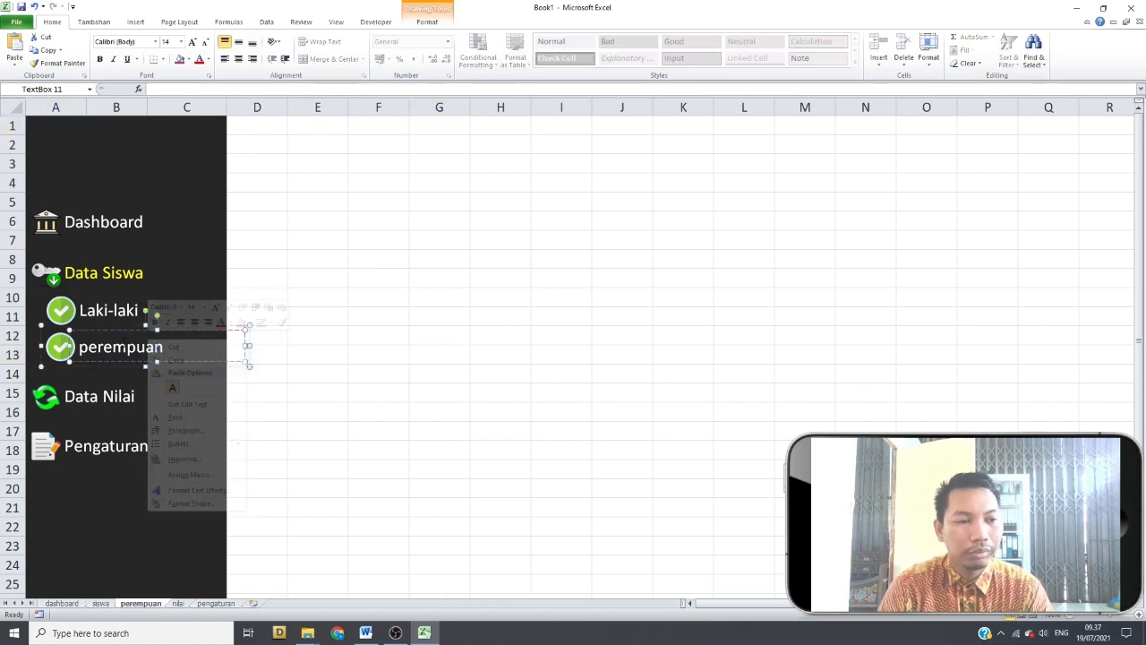
{"action": "left_click", "coordinate": [198, 59]}
{"action": "left_click", "coordinate": [313, 330]}
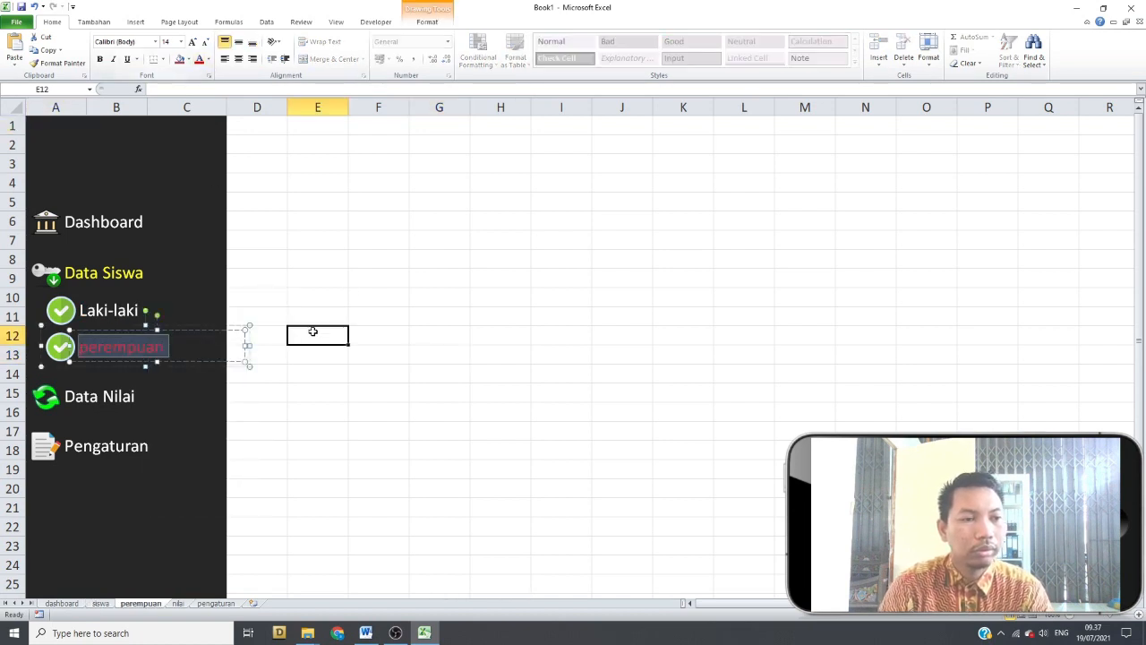
Test the sidebar links for Dashboard, Data Siswa, Laki-laki, perempuan and Data Nilai
{"action": "left_click", "coordinate": [103, 235]}
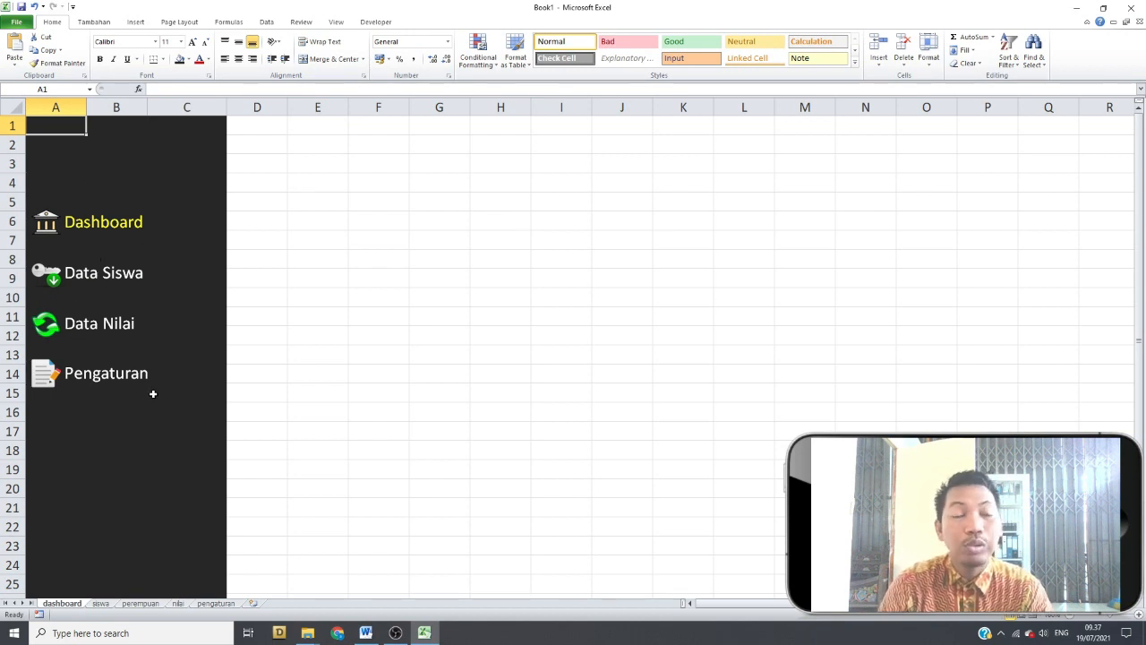
{"action": "left_click", "coordinate": [96, 279]}
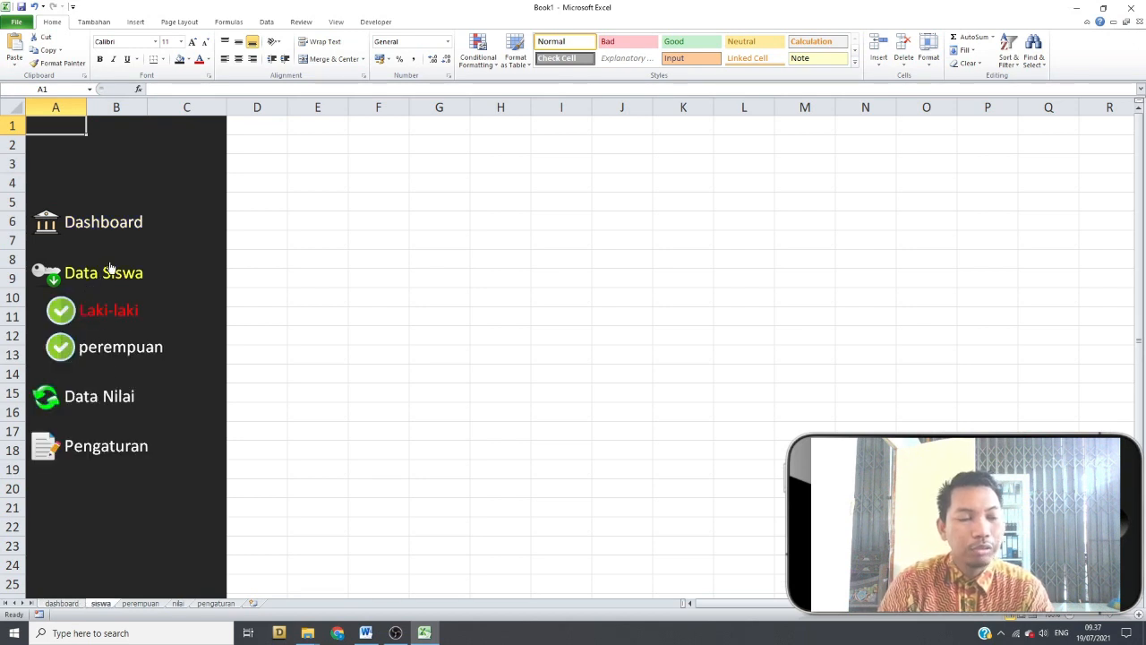
{"action": "left_click", "coordinate": [128, 351]}
{"action": "left_click", "coordinate": [114, 319]}
{"action": "left_click", "coordinate": [117, 358]}
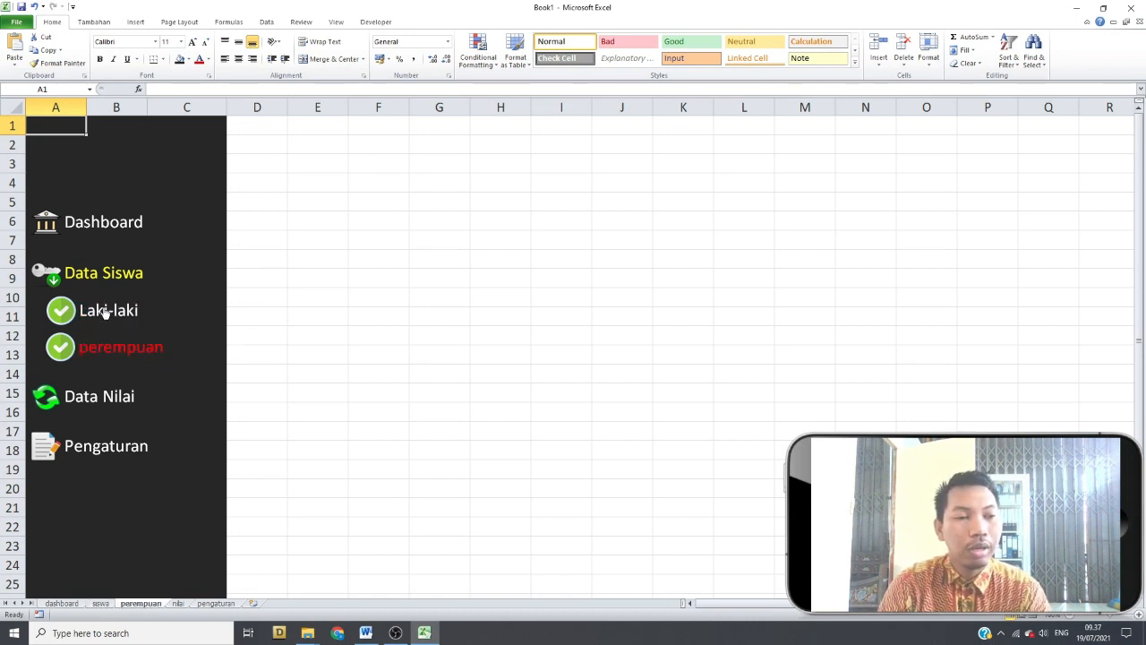
{"action": "left_click", "coordinate": [105, 312]}
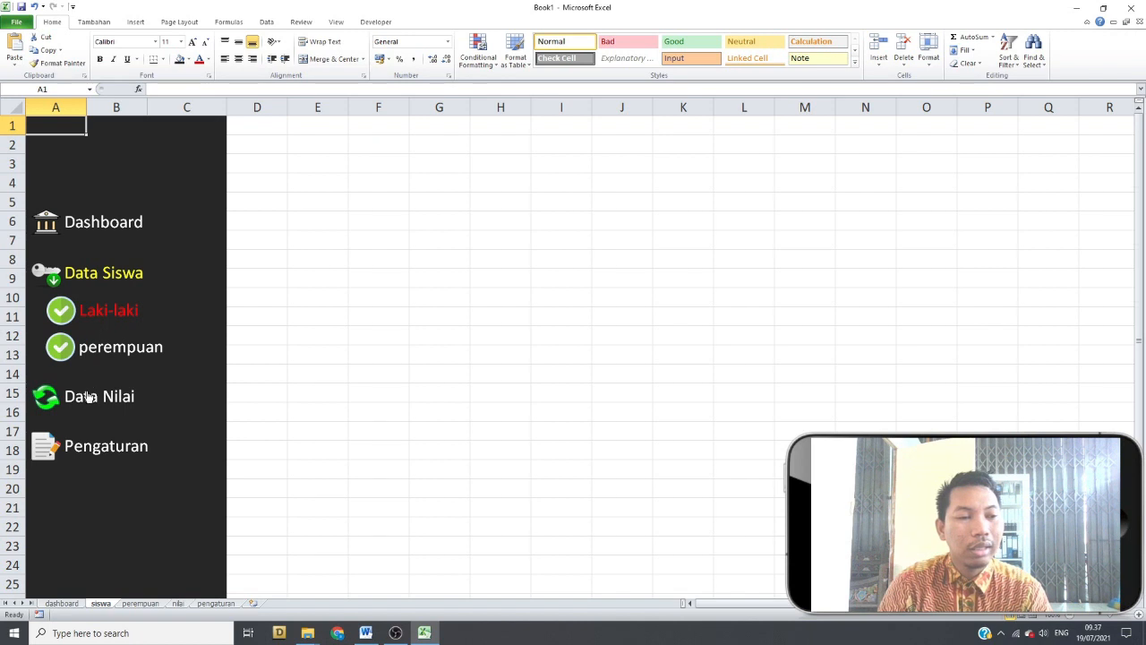
{"action": "left_click", "coordinate": [111, 397]}
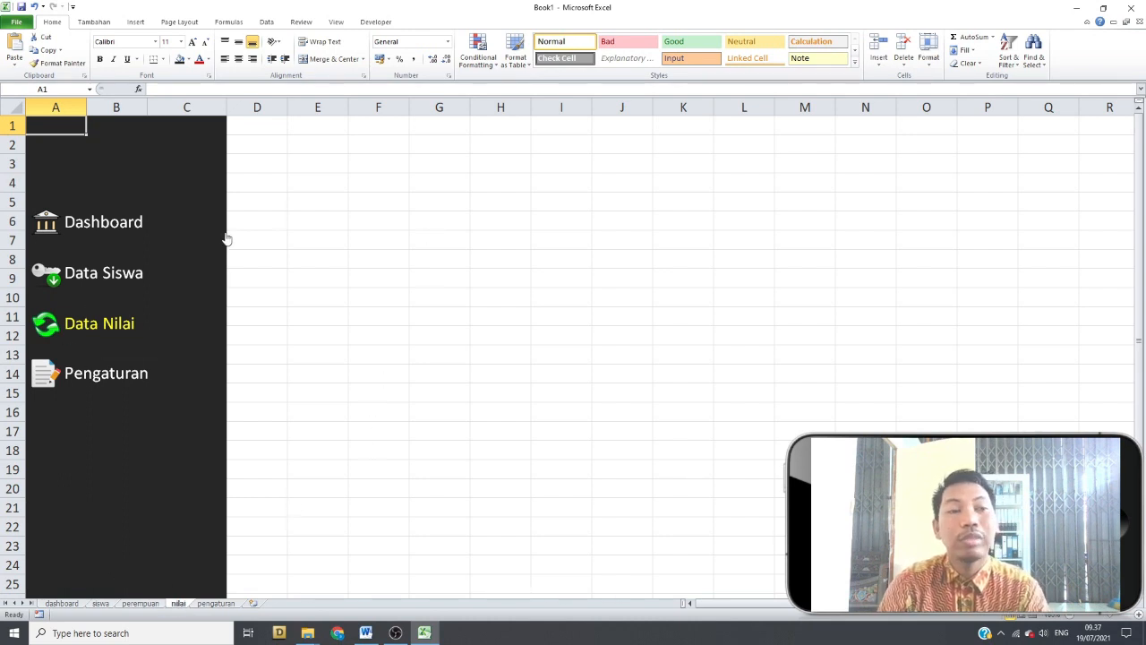
Move the Pengaturan item on the nilai sheet down to about row 17, leaving room for submenu items under Data Nilai
{"action": "left_click", "coordinate": [310, 269]}
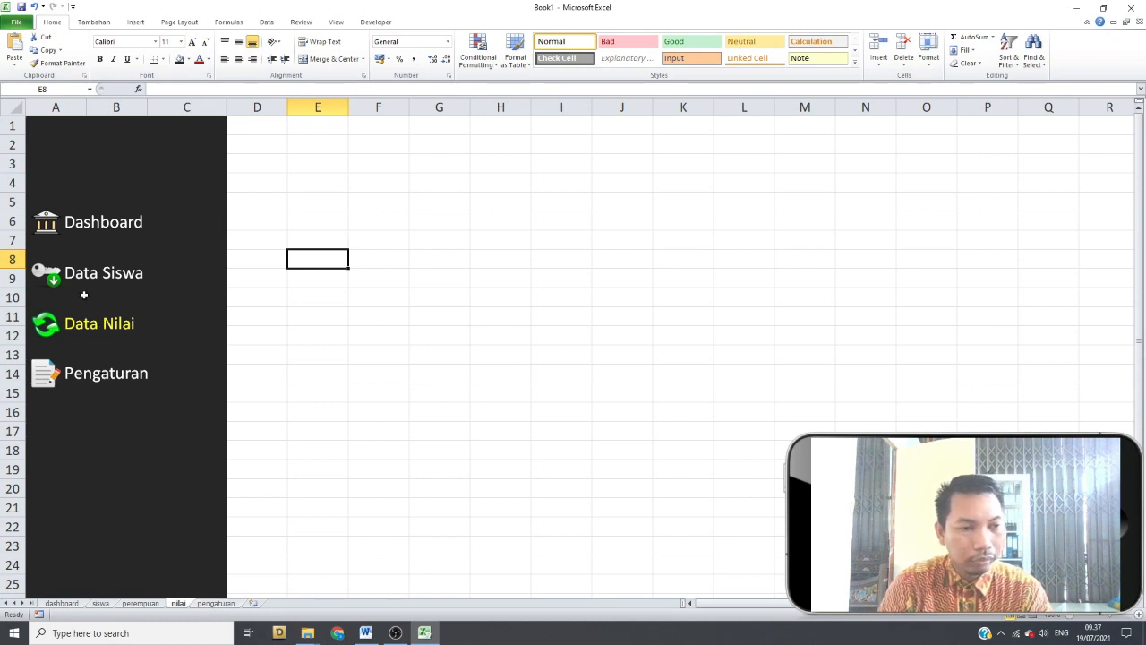
{"action": "left_click", "coordinate": [48, 378], "text": "ctrl"}
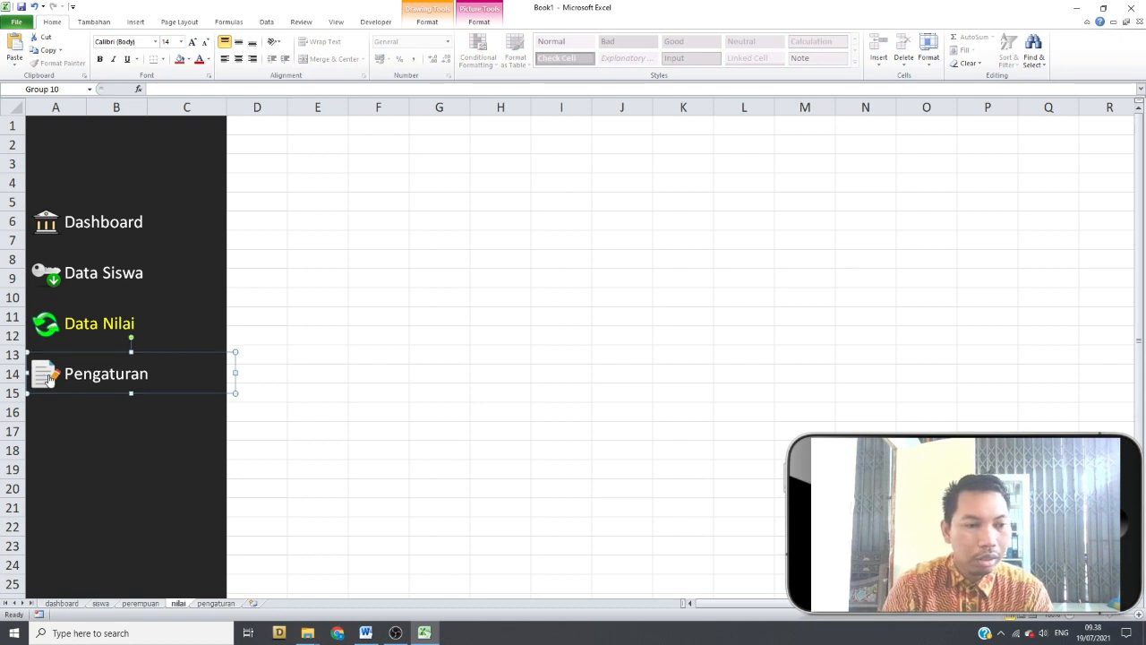
{"action": "key", "text": "Down"}
{"action": "key", "text": "Down"}
{"action": "key", "text": "Down"}
{"action": "key", "text": "Down"}
{"action": "key", "text": "Down"}
{"action": "key", "text": "Down"}
{"action": "key", "text": "Down"}
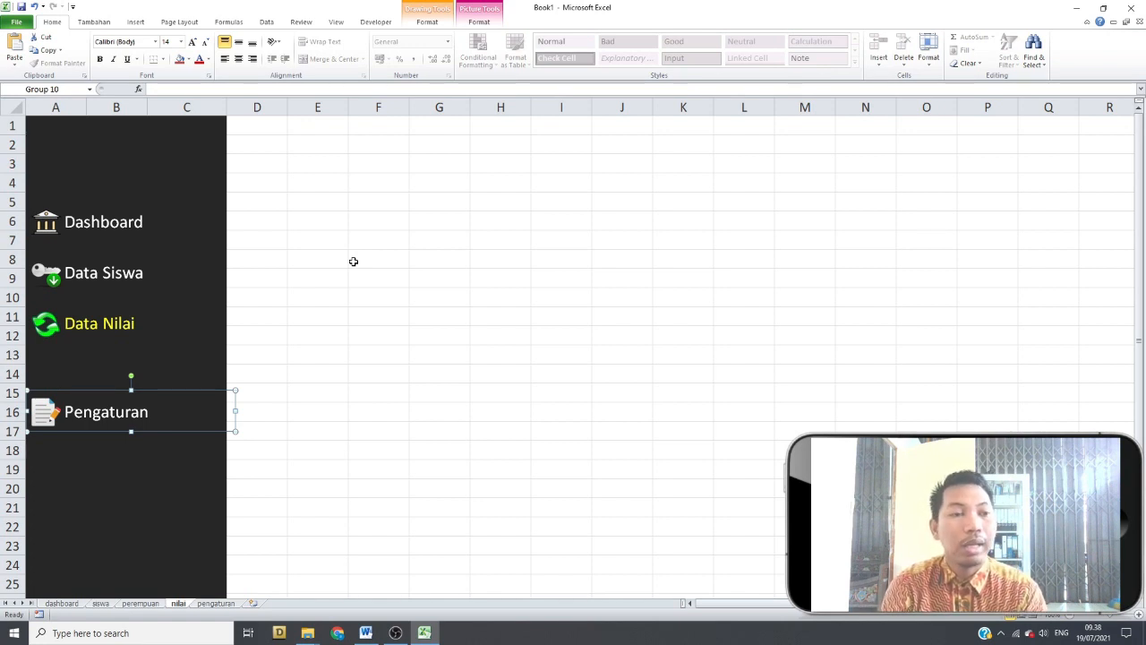
{"action": "key", "text": "Down"}
{"action": "key", "text": "Down"}
{"action": "key", "text": "Down"}
{"action": "key", "text": "Down"}
{"action": "key", "text": "Down"}
{"action": "key", "text": "Down"}
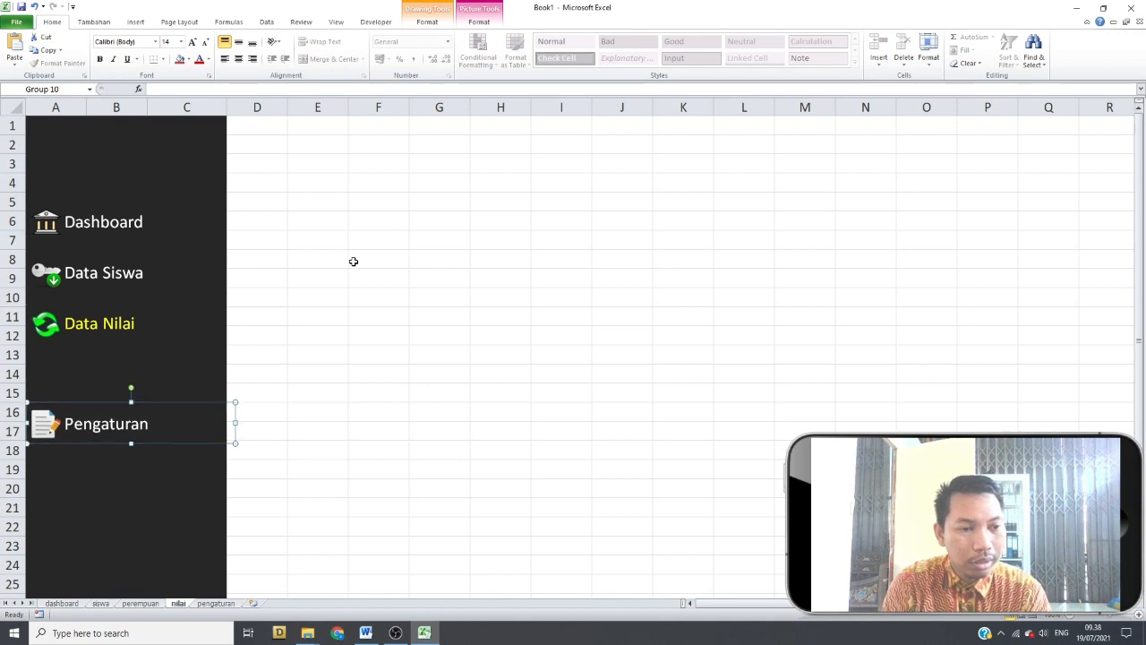
{"action": "key", "text": "Down"}
{"action": "key", "text": "Down"}
{"action": "key", "text": "Down"}
{"action": "left_click", "coordinate": [353, 261]}
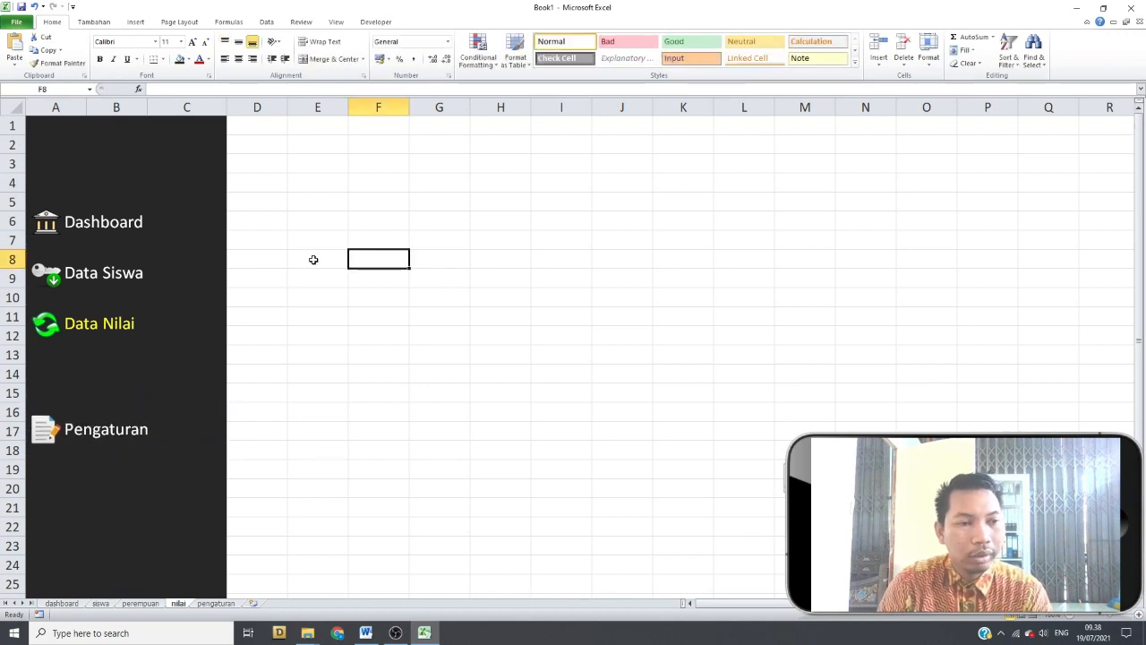
Copy the Laki-laki and perempuan submenu items from the siswa sheet and paste them onto the nilai sheet
{"action": "left_click", "coordinate": [143, 273]}
{"action": "left_click", "coordinate": [66, 313], "text": "ctrl"}
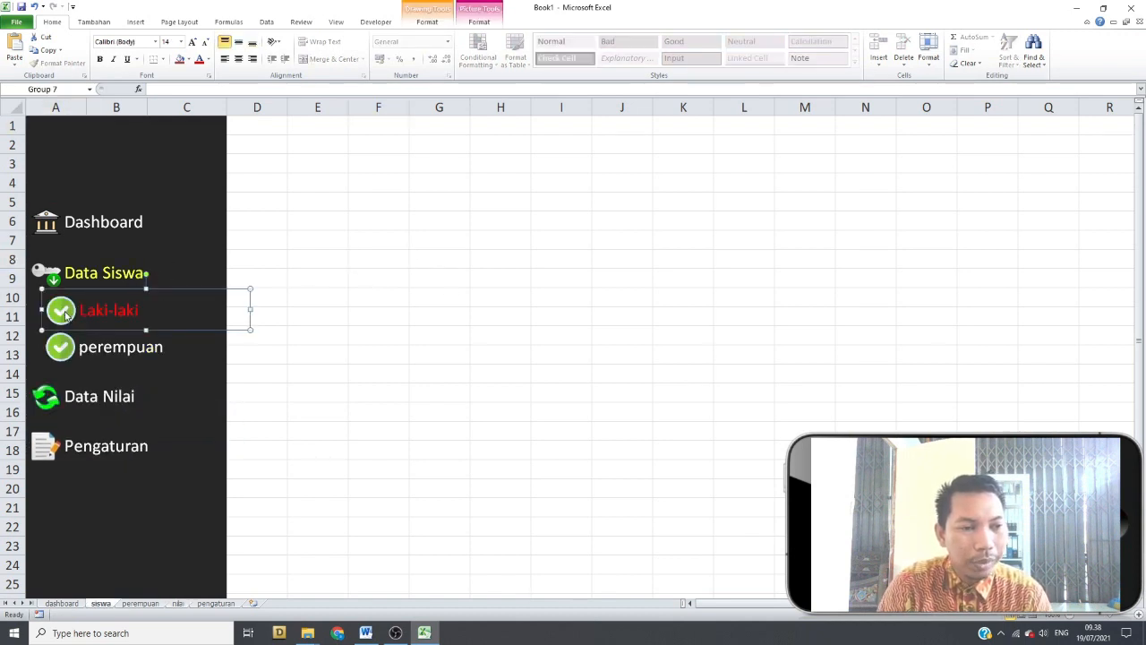
{"action": "left_click", "coordinate": [63, 357], "text": "ctrl"}
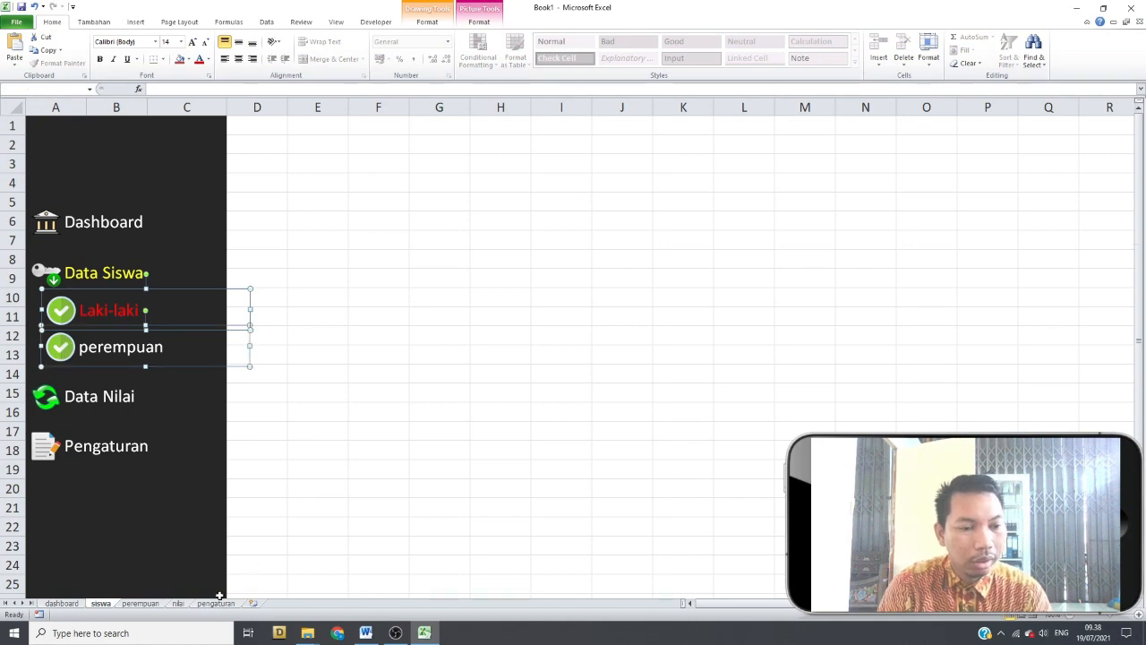
{"action": "left_click", "coordinate": [179, 604]}
{"action": "key", "text": "ctrl+v"}
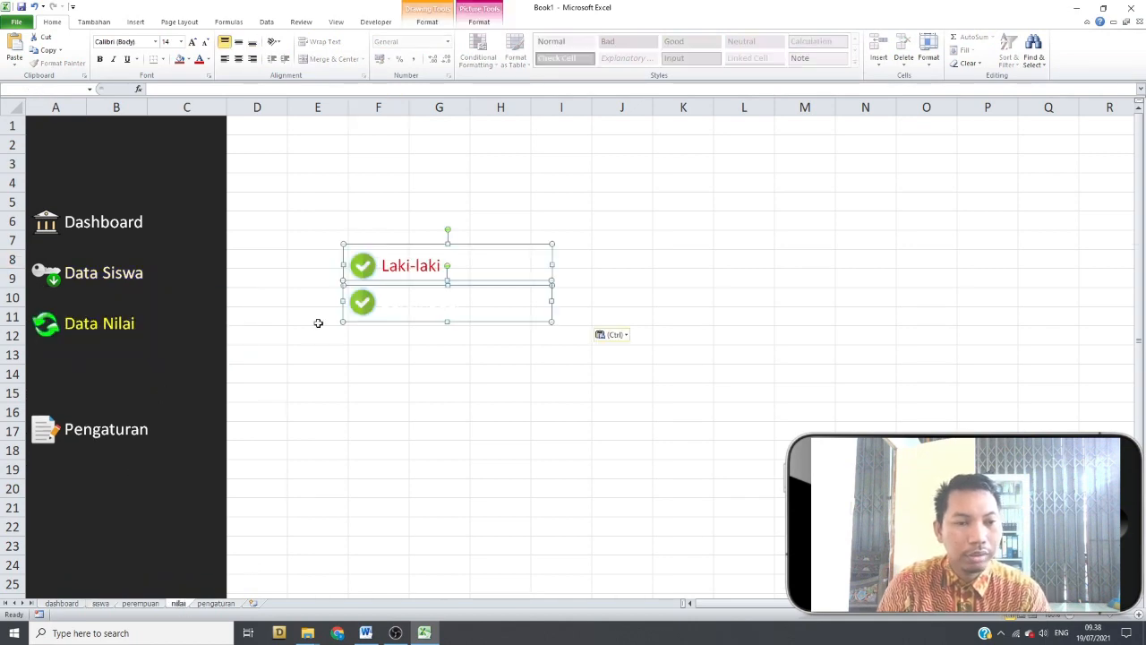
Position the pasted submenu items in the sidebar between Data Nilai and Pengaturan, slightly indented
{"action": "right_click", "coordinate": [379, 247]}
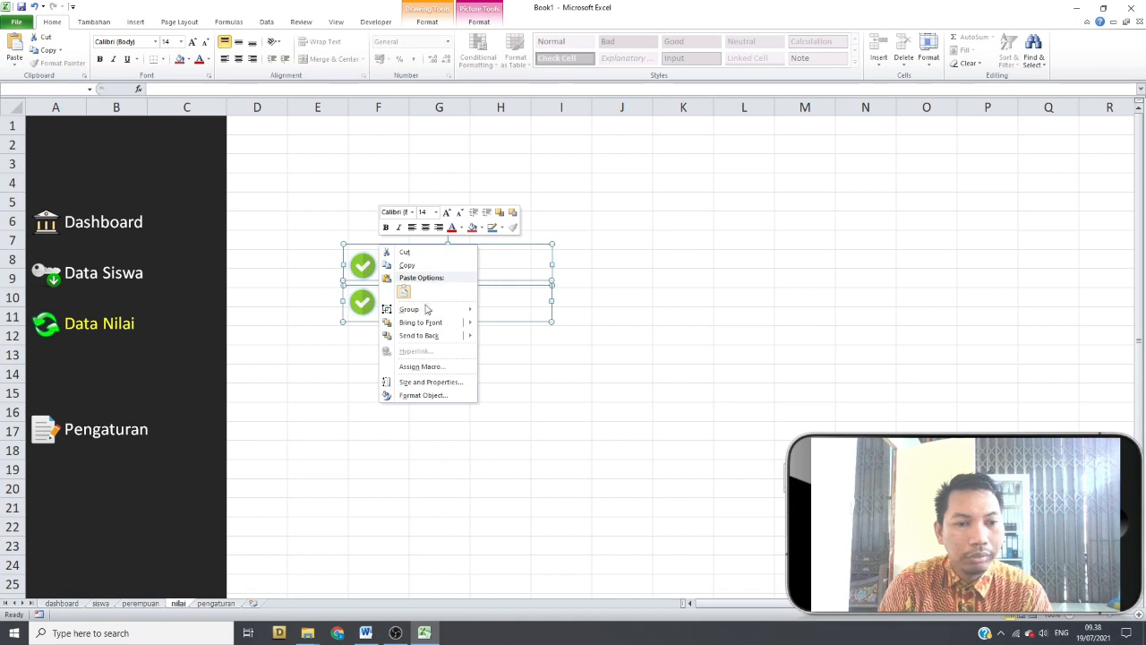
{"action": "left_click_drag", "start_coordinate": [354, 245], "coordinate": [67, 333]}
{"action": "left_click", "coordinate": [385, 320]}
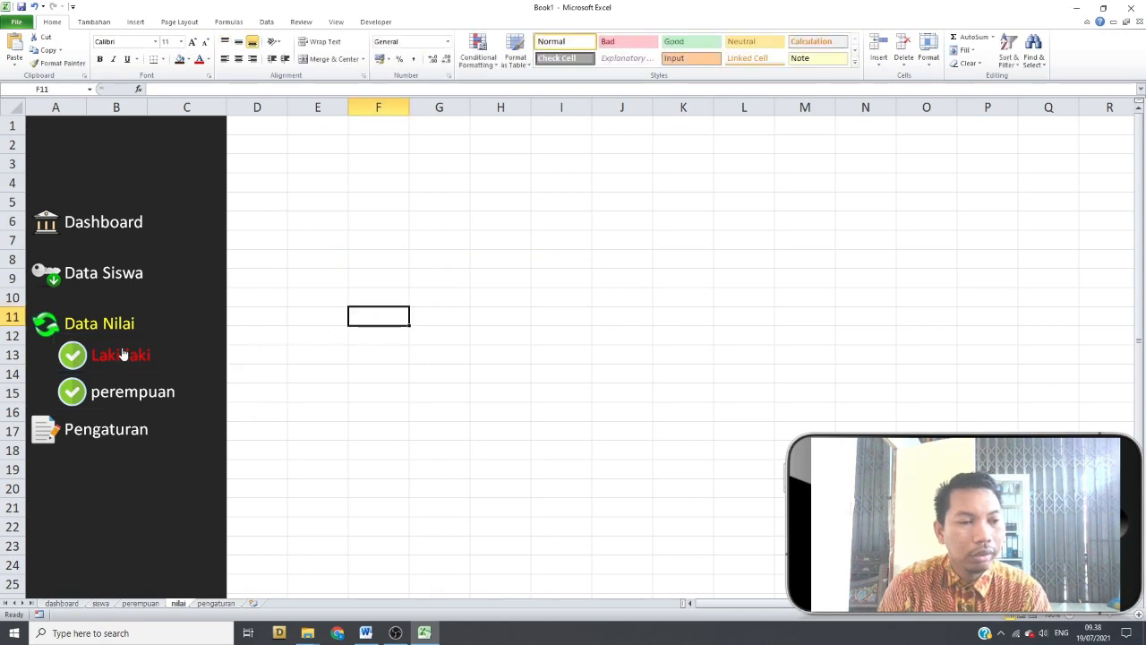
Remove the hyperlinks from the Laki-laki and perempuan submenu items on the nilai sheet
{"action": "right_click", "coordinate": [122, 355]}
{"action": "left_click", "coordinate": [90, 341]}
{"action": "right_click", "coordinate": [88, 336]}
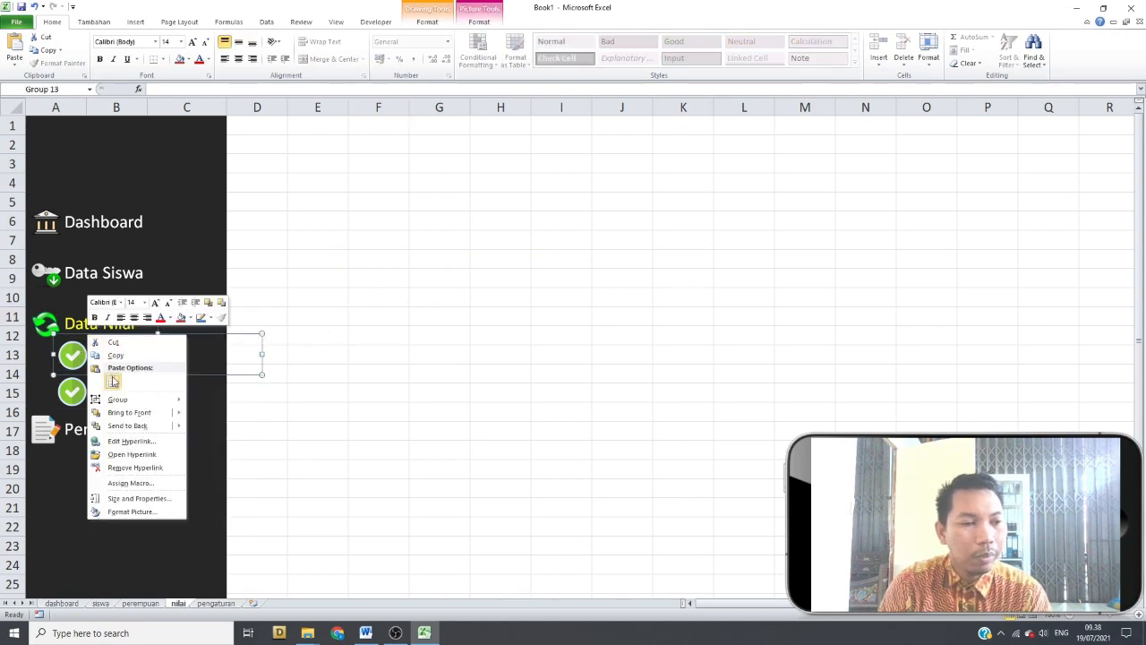
{"action": "left_click", "coordinate": [134, 467]}
{"action": "right_click", "coordinate": [81, 391]}
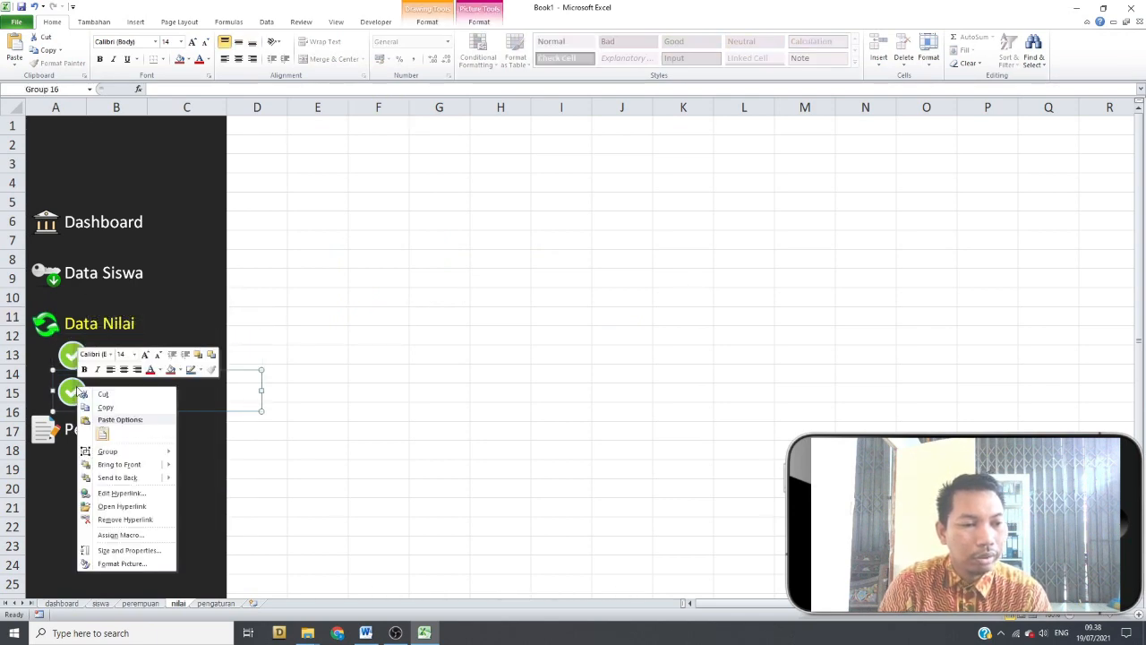
{"action": "left_click", "coordinate": [126, 519]}
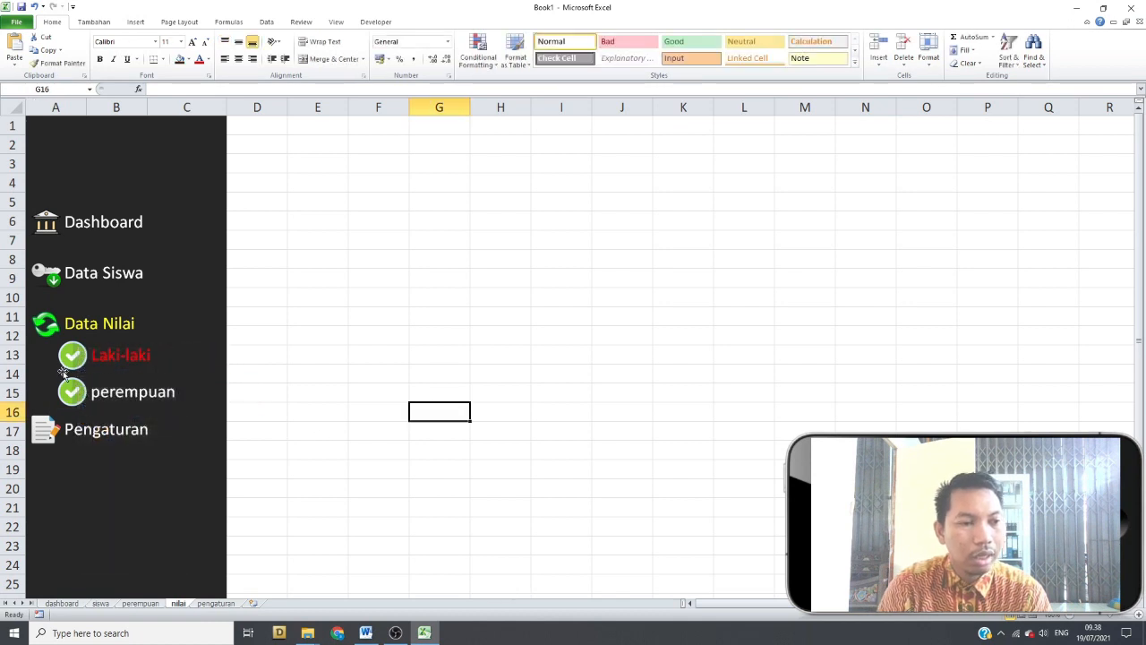
Replace the Laki-laki submenu text under Data Nilai with Pengetahuan
{"action": "left_click", "coordinate": [87, 355]}
{"action": "left_click", "coordinate": [117, 354]}
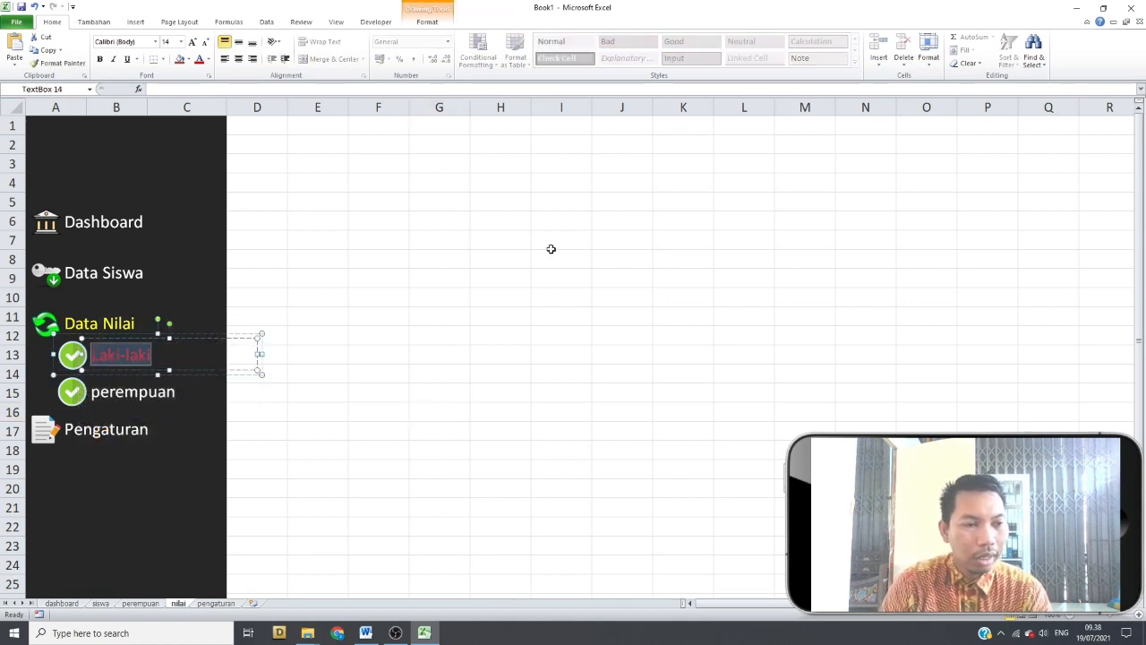
{"action": "type", "text": "Pengetahuan"}
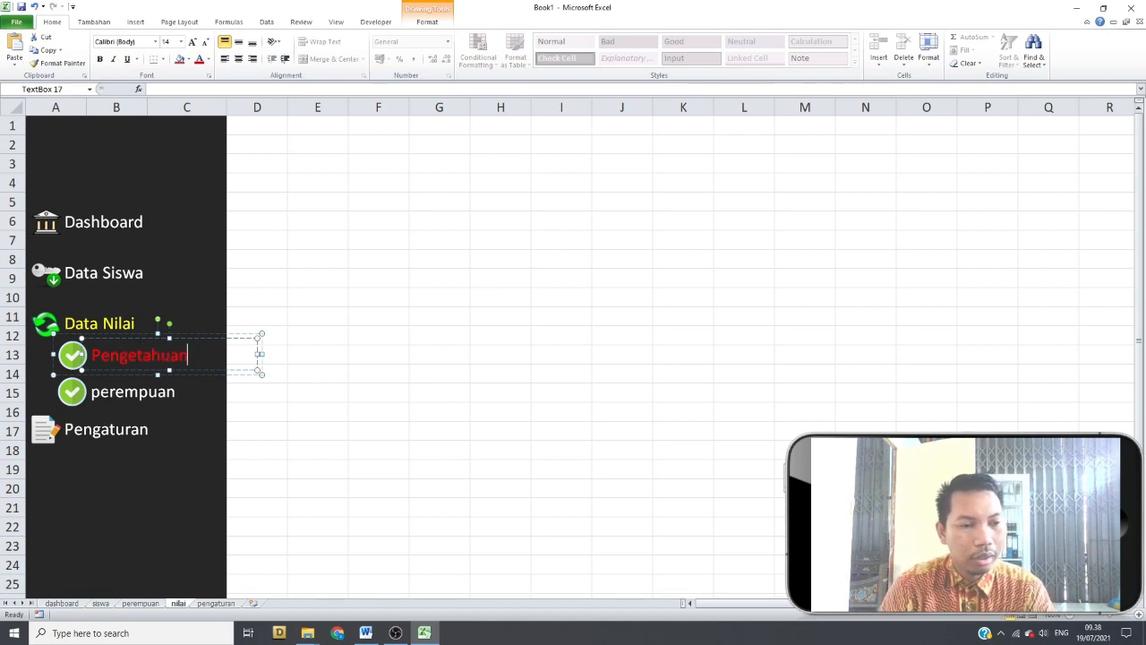
Replace the perempuan submenu text under Data Nilai with Keterampilan
{"action": "double_click", "coordinate": [112, 398]}
{"action": "type", "text": "keterampia"}
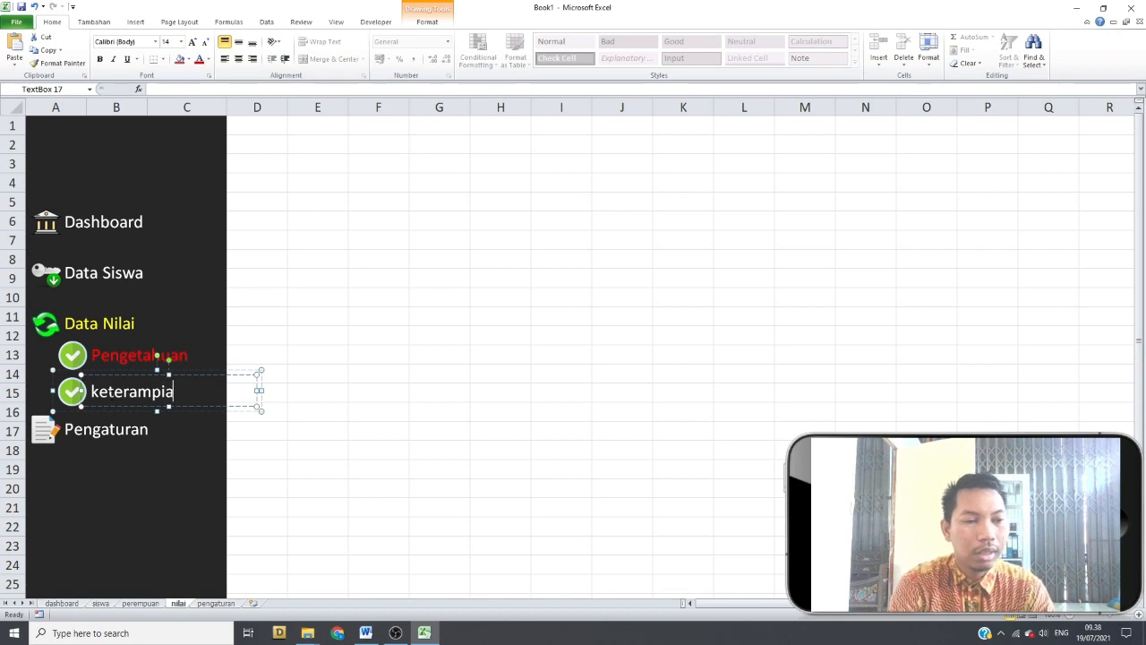
{"action": "key", "text": "BackSpace"}
{"action": "type", "text": "lan"}
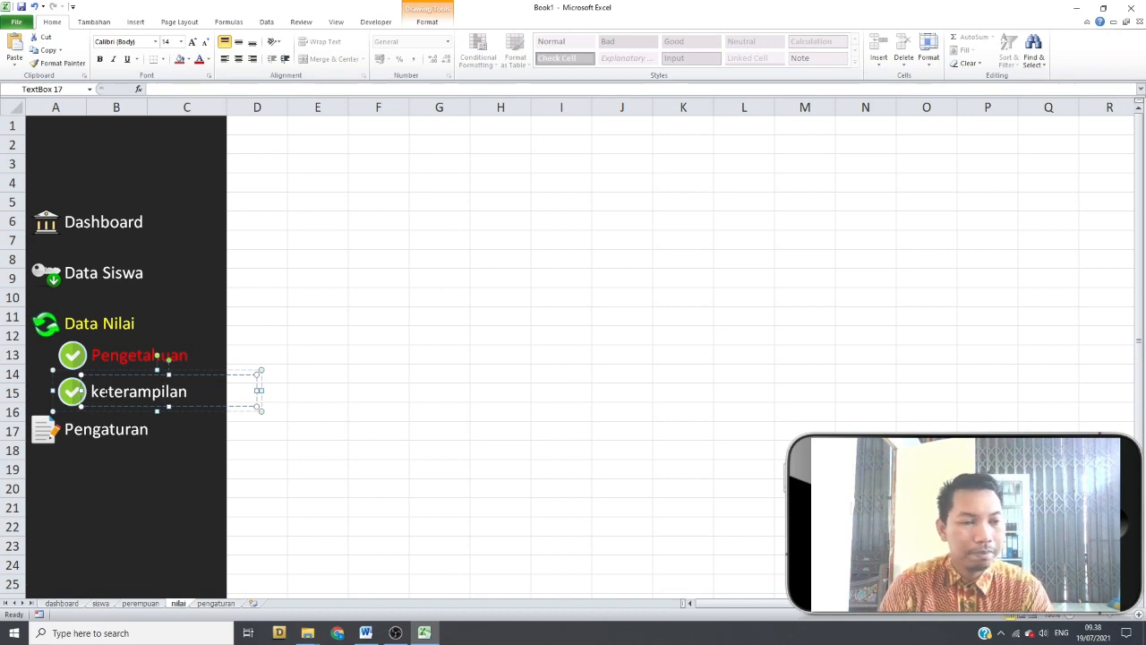
{"action": "key", "text": "Delete"}
{"action": "type", "text": "K"}
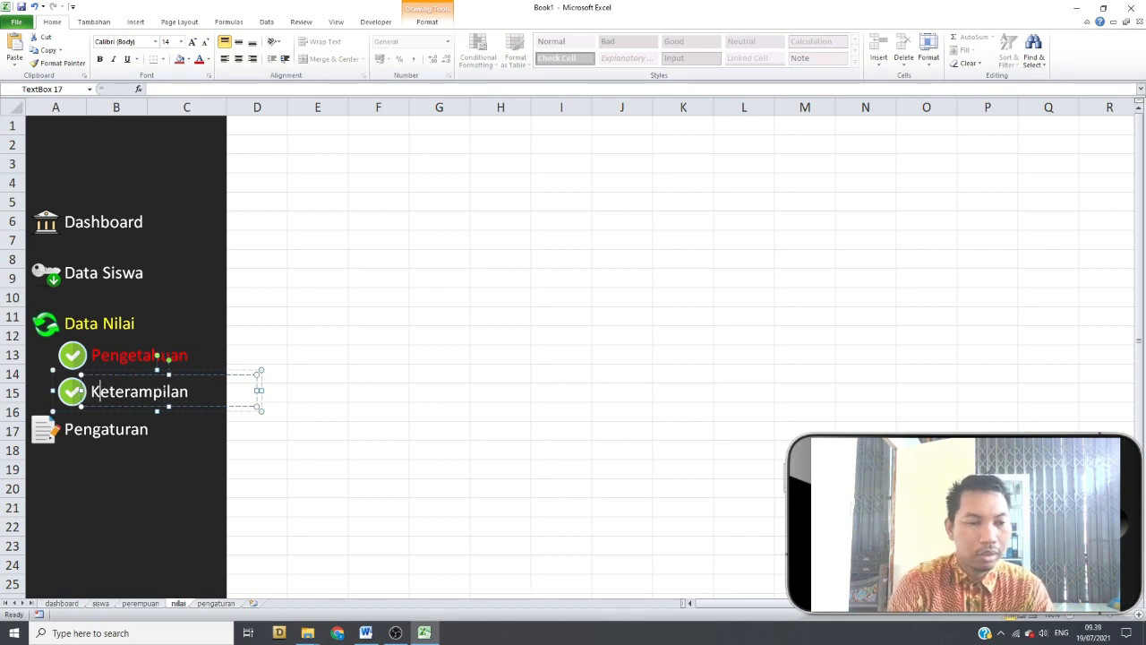
{"action": "left_click", "coordinate": [373, 294]}
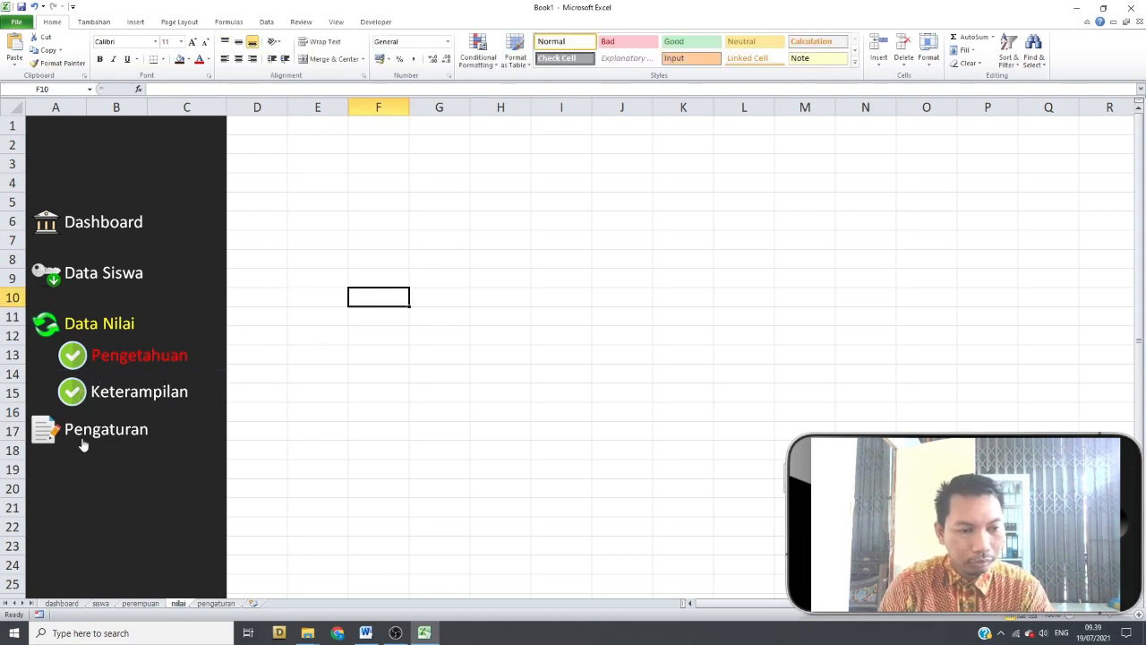
{"action": "left_click", "coordinate": [80, 361]}
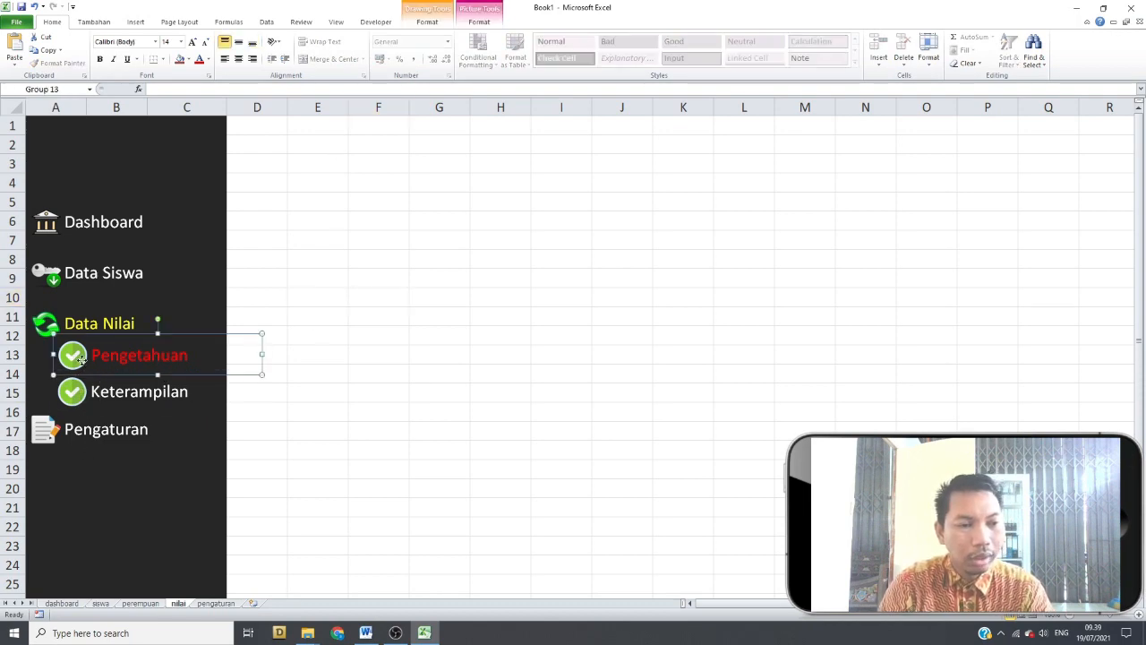
{"action": "right_click", "coordinate": [80, 361]}
{"action": "left_click", "coordinate": [538, 329]}
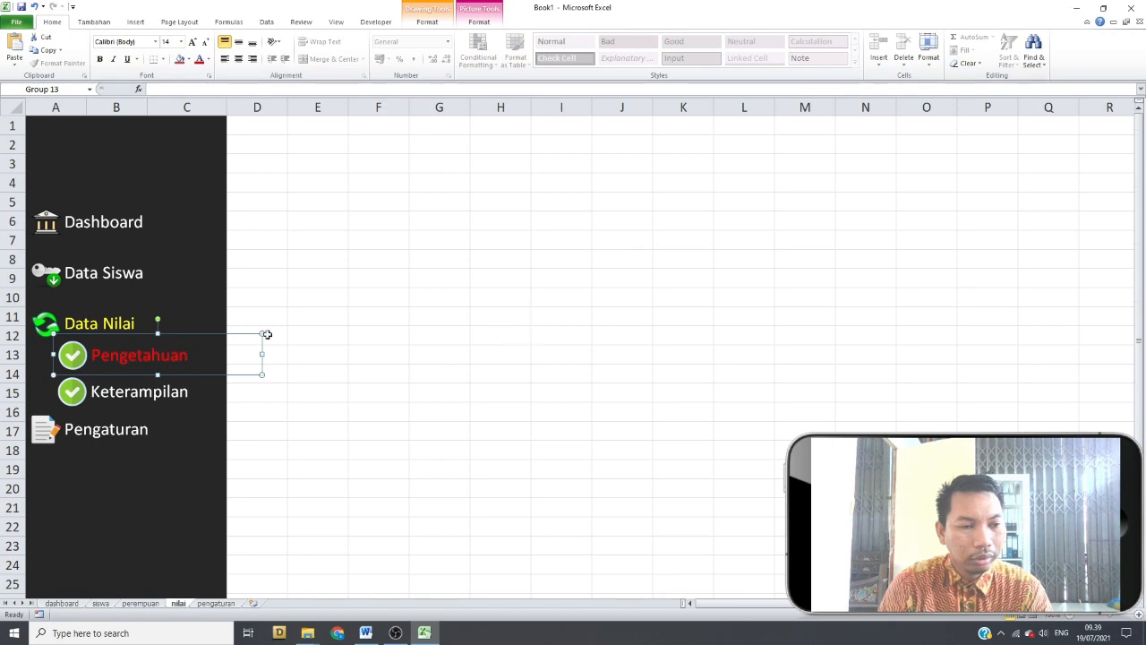
Add a new blank worksheet and name it keterampilan
{"action": "left_click", "coordinate": [254, 603]}
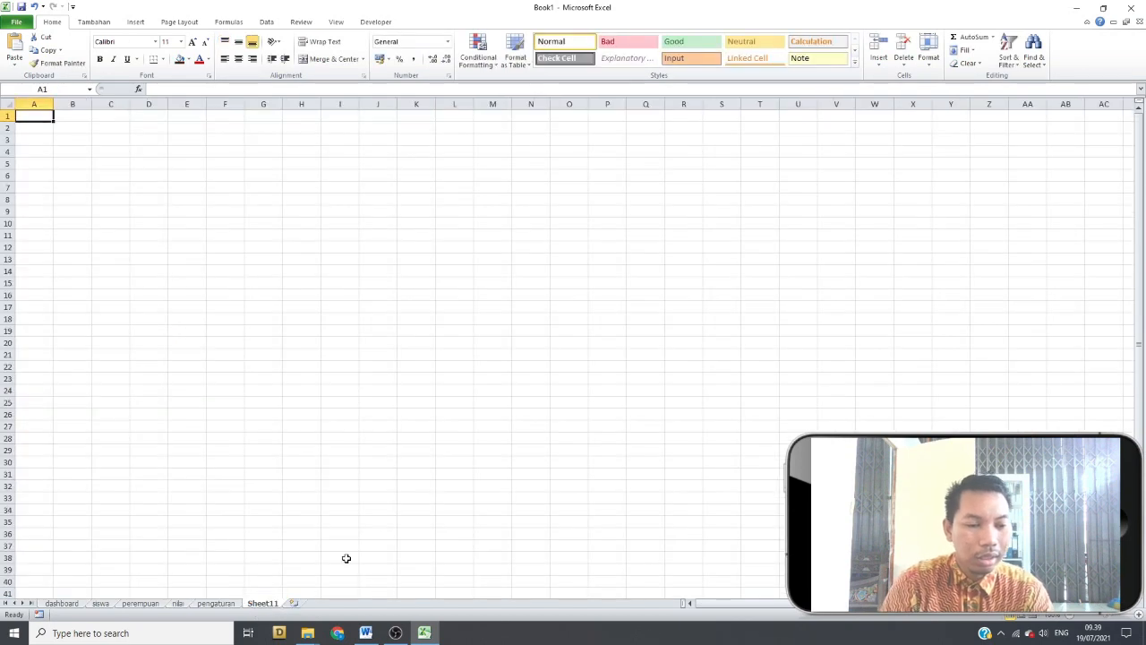
{"action": "double_click", "coordinate": [262, 602]}
{"action": "type", "text": "keterampilan"}
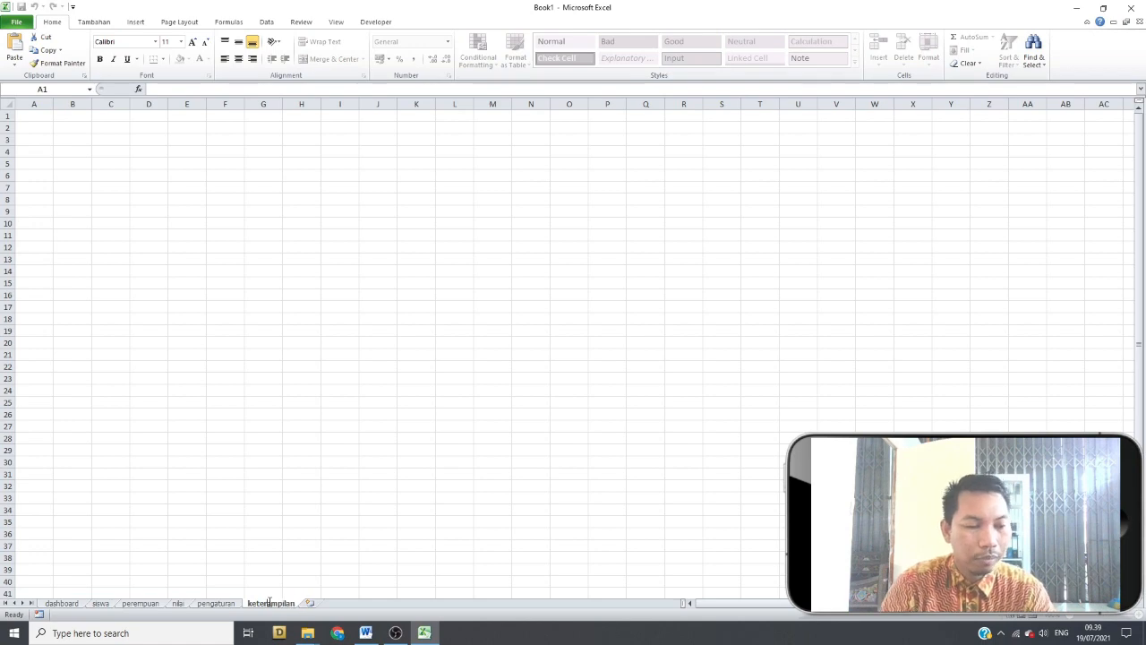
Hyperlink the Keterampilan submenu item on the nilai sheet to cell A1 of the keterampilan sheet and test the link
{"action": "left_click", "coordinate": [178, 603]}
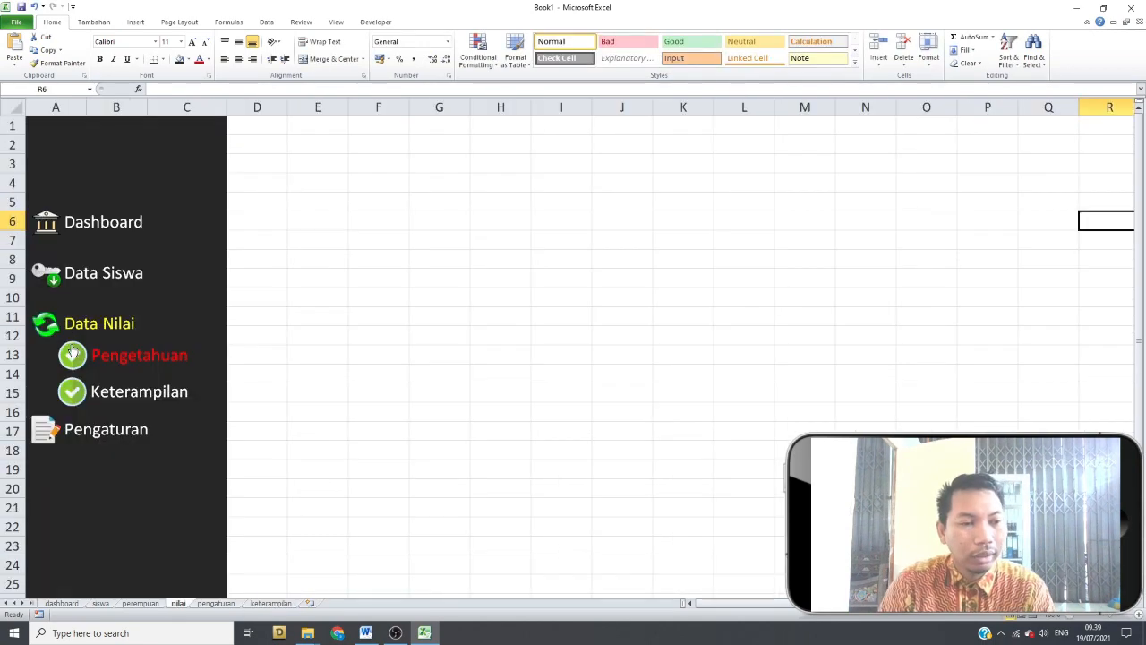
{"action": "left_click", "coordinate": [73, 401]}
{"action": "right_click", "coordinate": [73, 401]}
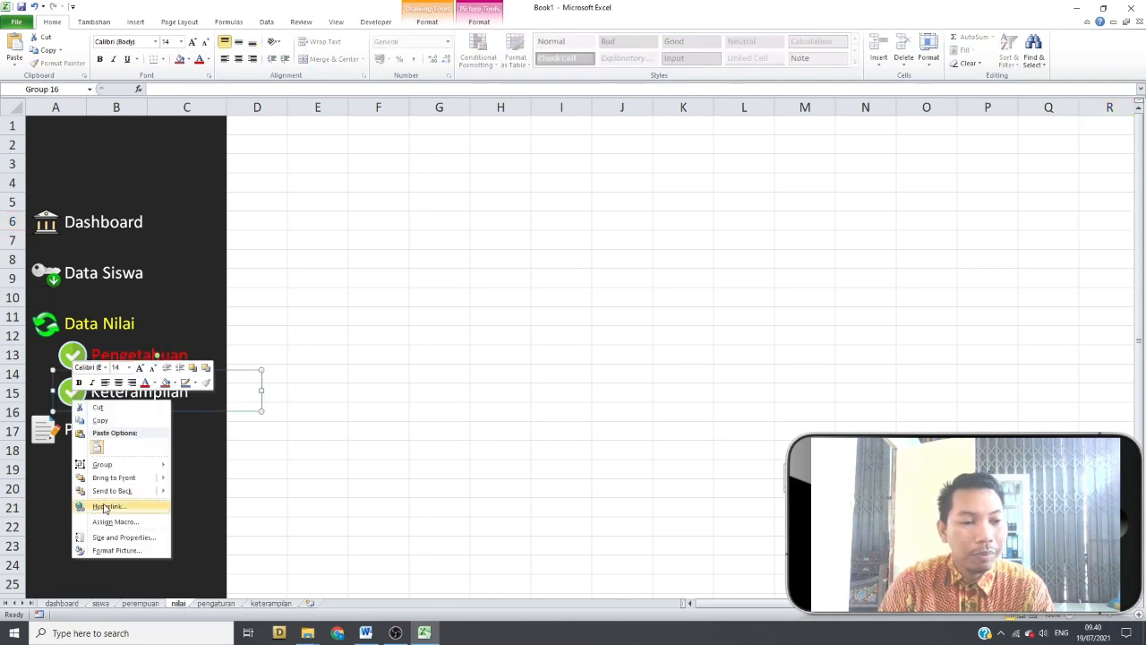
{"action": "left_click", "coordinate": [104, 506]}
{"action": "left_click", "coordinate": [105, 539]}
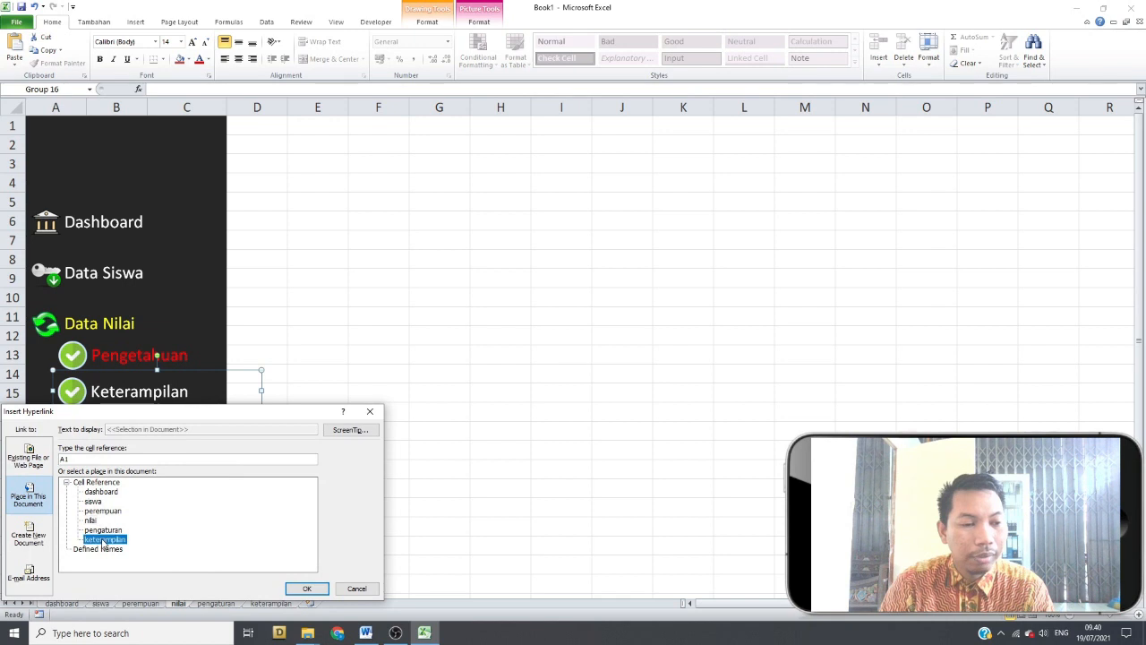
{"action": "left_click", "coordinate": [304, 589]}
{"action": "key", "text": "Escape"}
{"action": "left_click", "coordinate": [82, 391]}
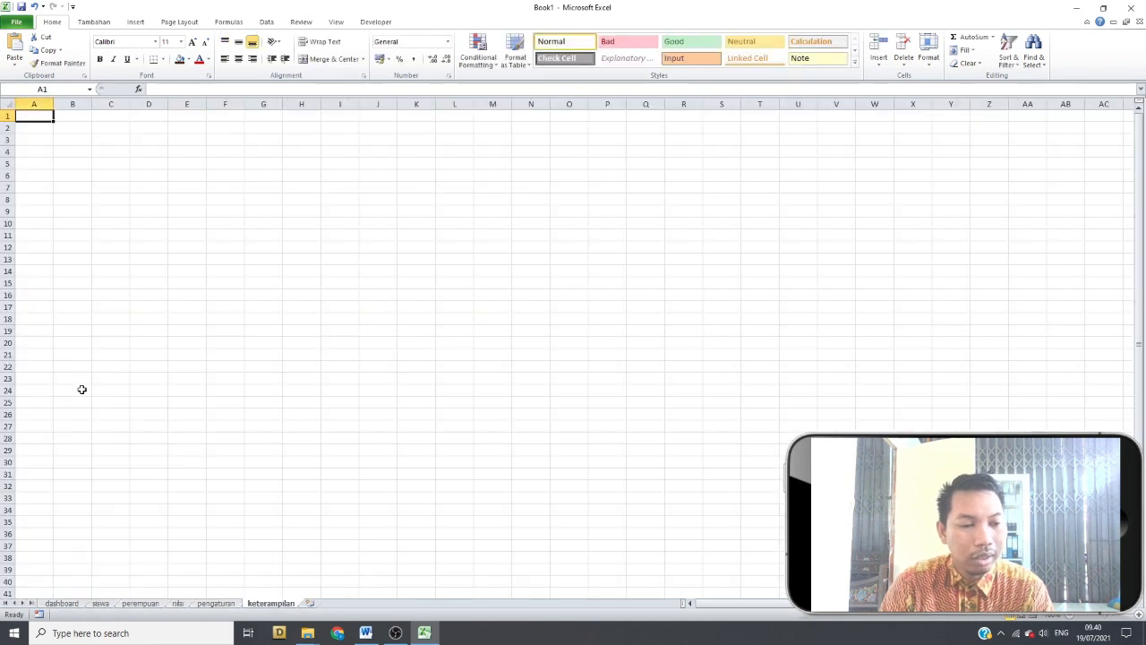
Delete the blank keterampilan worksheet from the workbook
{"action": "right_click", "coordinate": [279, 606]}
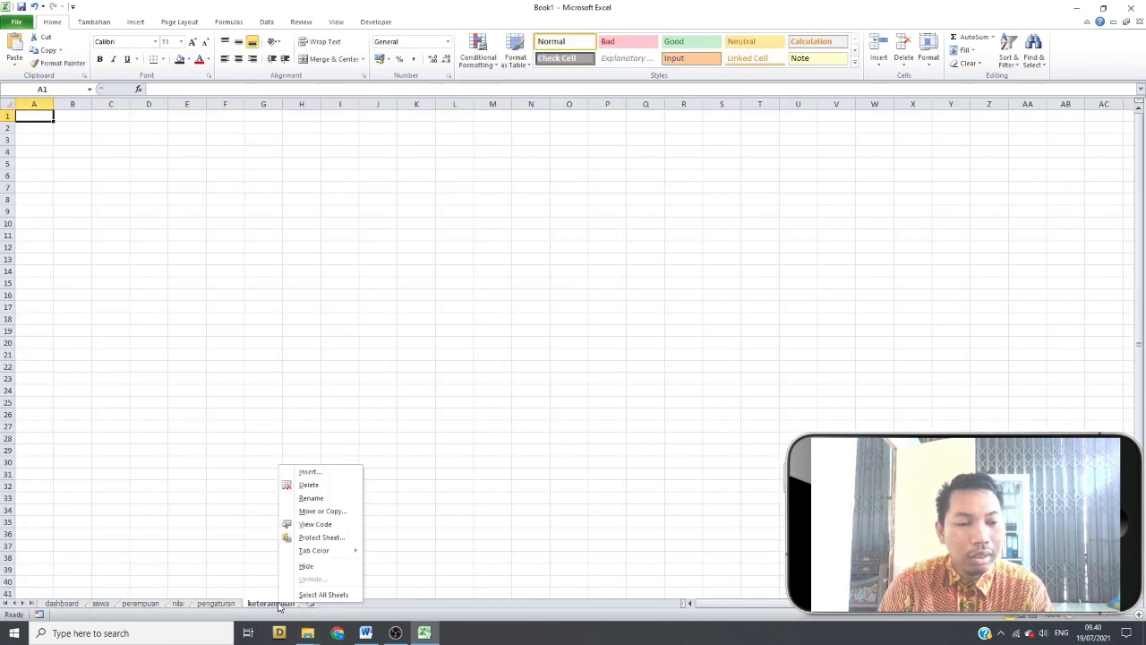
{"action": "left_click", "coordinate": [322, 485]}
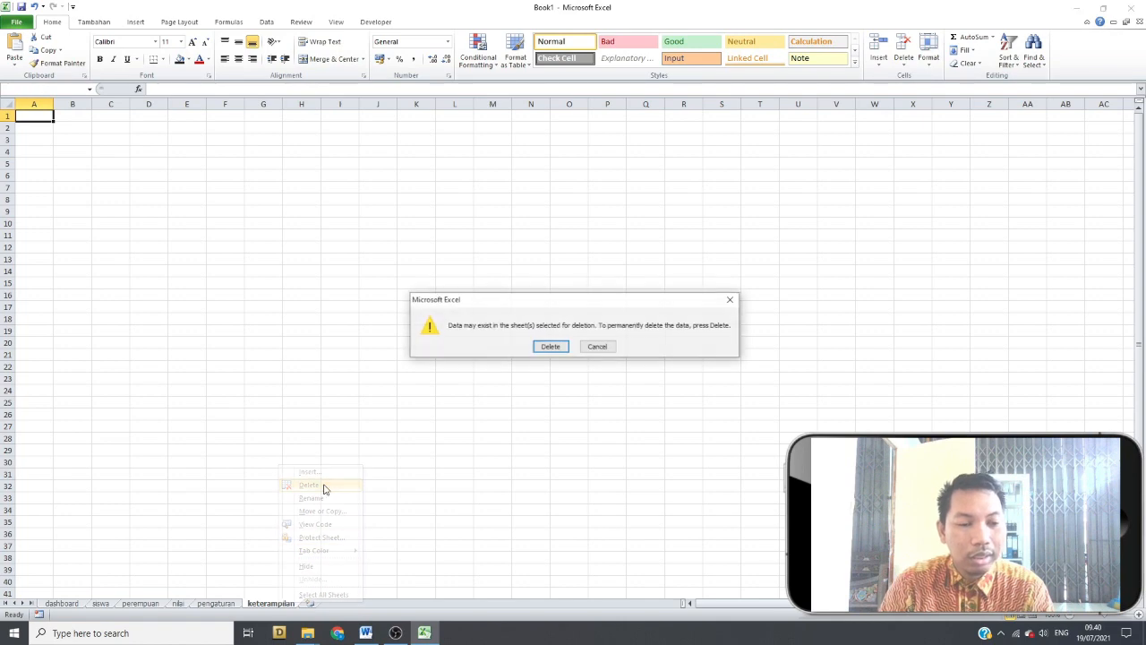
{"action": "left_click", "coordinate": [549, 348]}
Duplicate the nilai sheet directly after the original and rename the copy keterampilan
{"action": "left_click", "coordinate": [176, 605]}
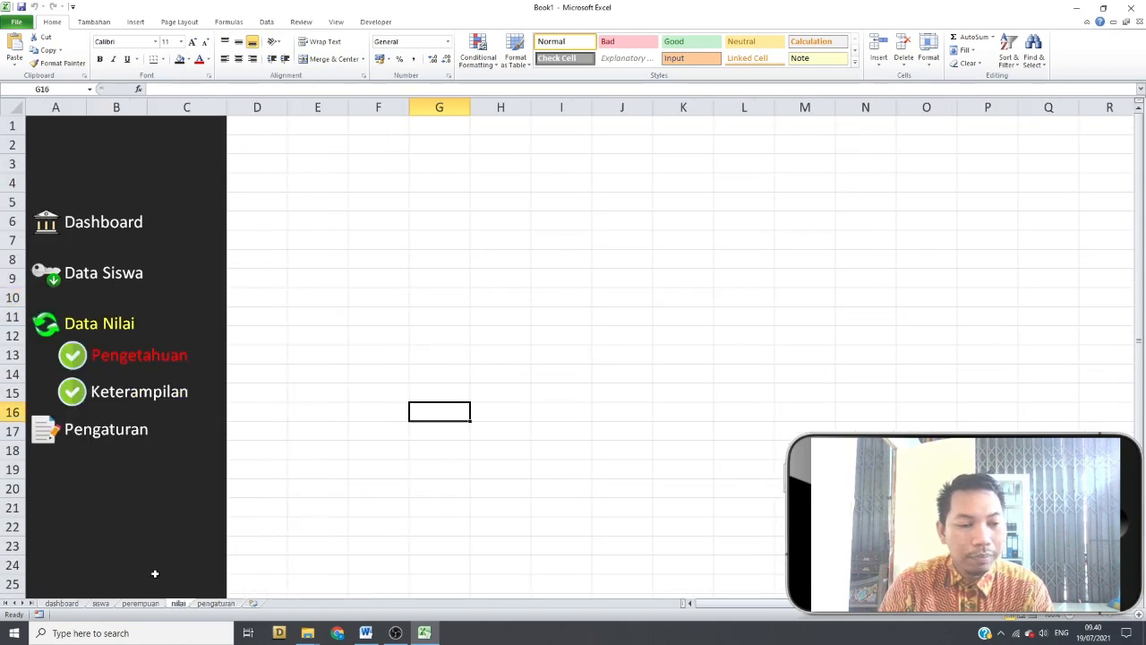
{"action": "left_click_drag", "start_coordinate": [179, 605], "coordinate": [202, 611]}
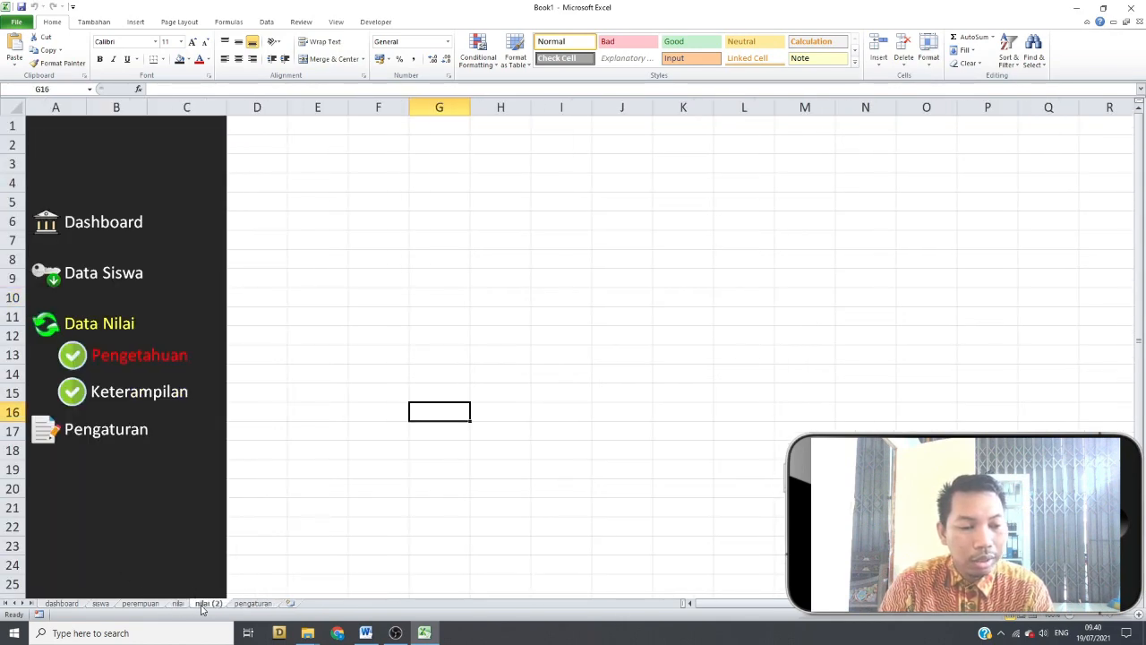
{"action": "double_click", "coordinate": [202, 606]}
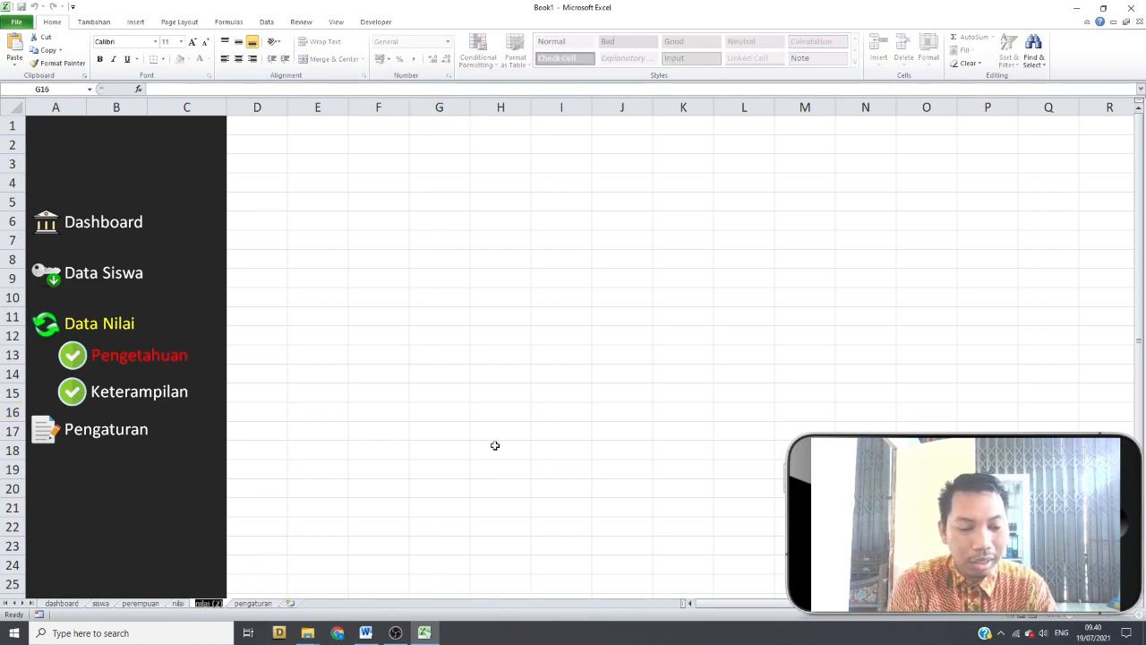
{"action": "type", "text": "ket"}
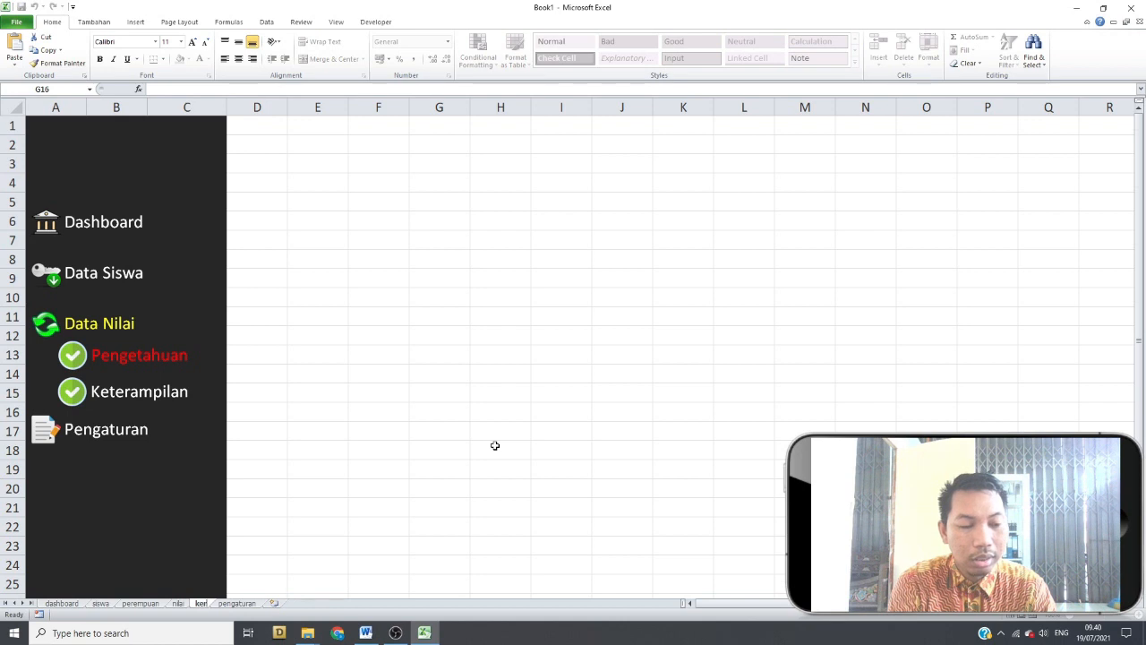
{"action": "type", "text": "erampilan"}
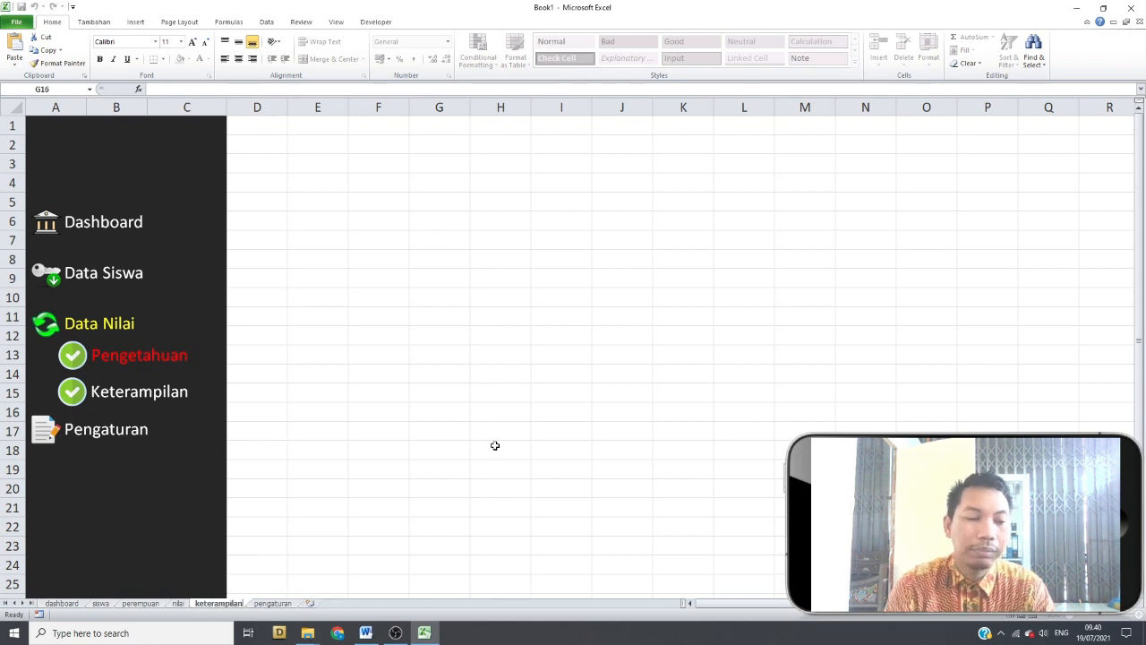
{"action": "left_click", "coordinate": [494, 445]}
Change the Pengetahuan submenu text on the keterampilan sheet to white
{"action": "right_click", "coordinate": [109, 355]}
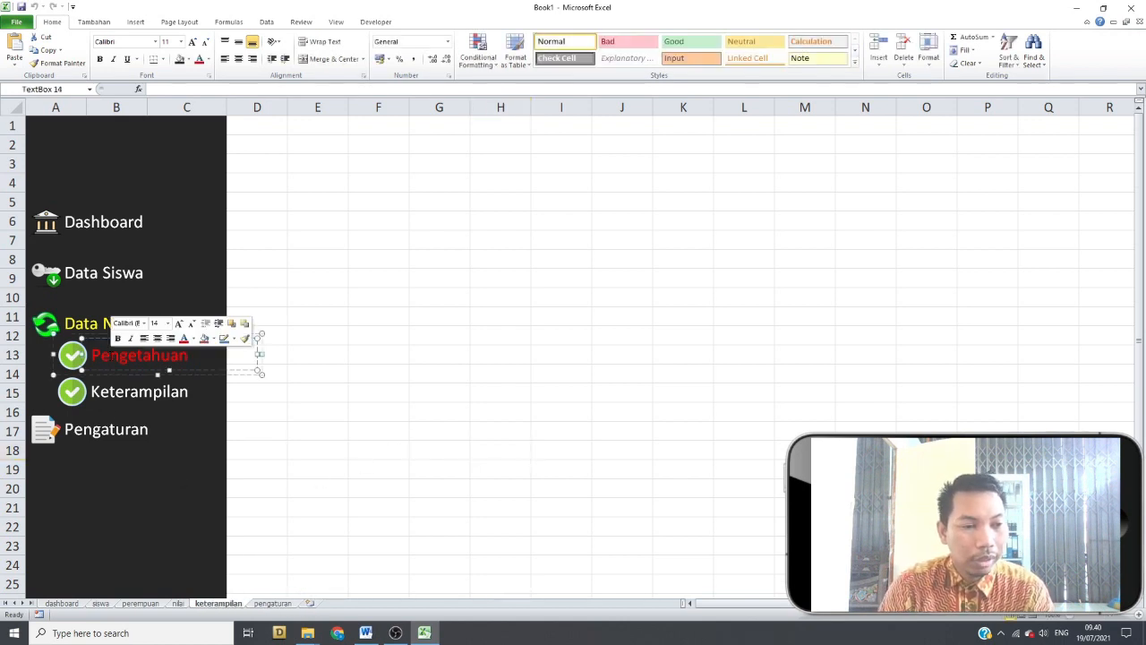
{"action": "left_click", "coordinate": [111, 356]}
{"action": "double_click", "coordinate": [111, 358]}
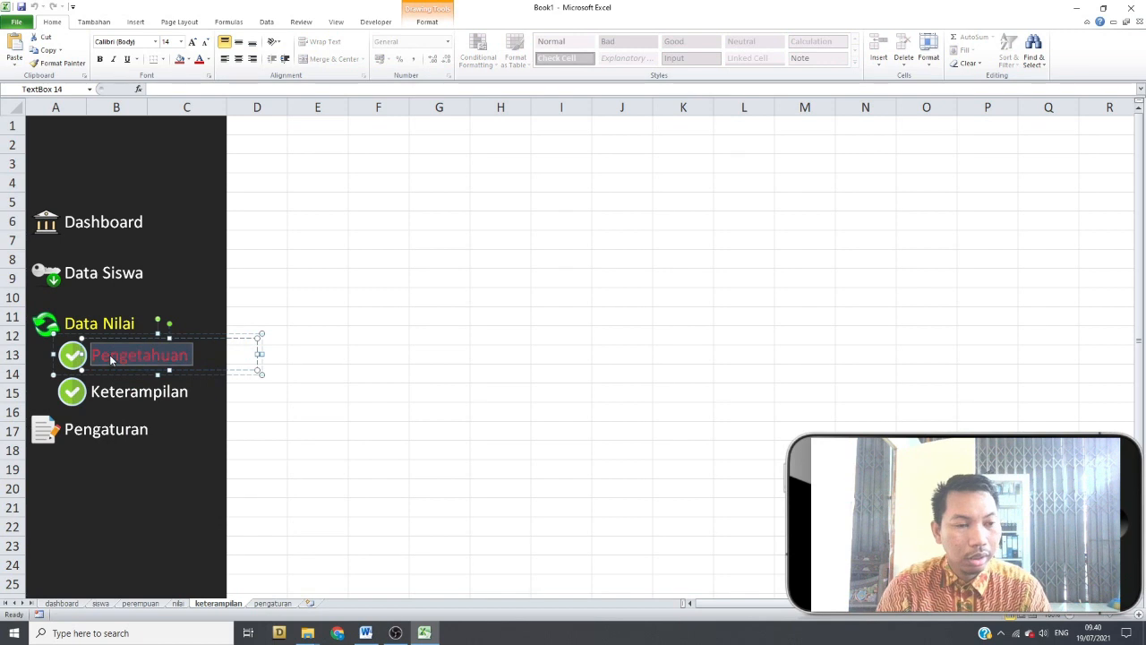
{"action": "left_click", "coordinate": [208, 60]}
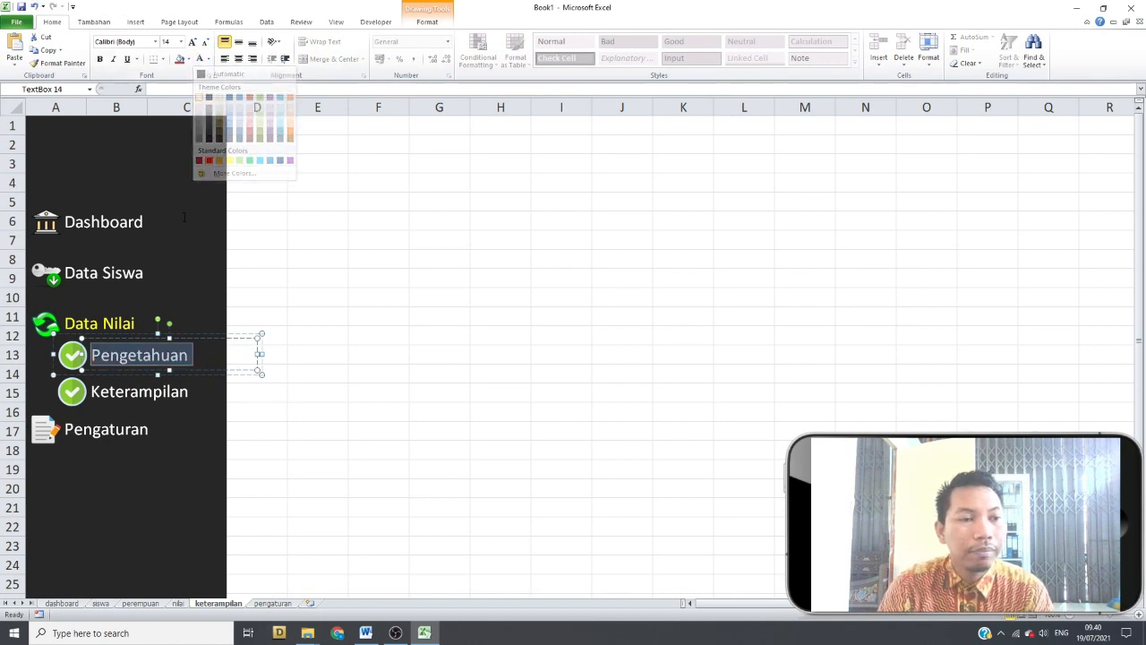
{"action": "left_click", "coordinate": [200, 97]}
Color the Keterampilan submenu text red on the keterampilan sheet and return to cell A1
{"action": "left_click", "coordinate": [148, 394]}
{"action": "double_click", "coordinate": [139, 391]}
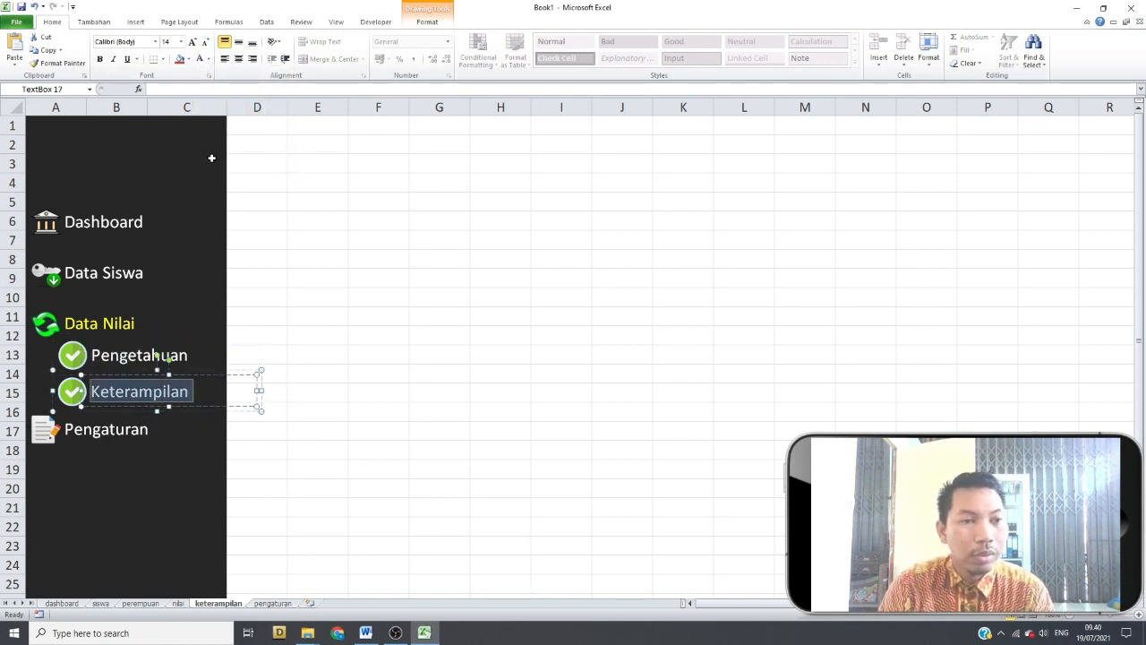
{"action": "left_click", "coordinate": [208, 59]}
{"action": "left_click", "coordinate": [208, 161]}
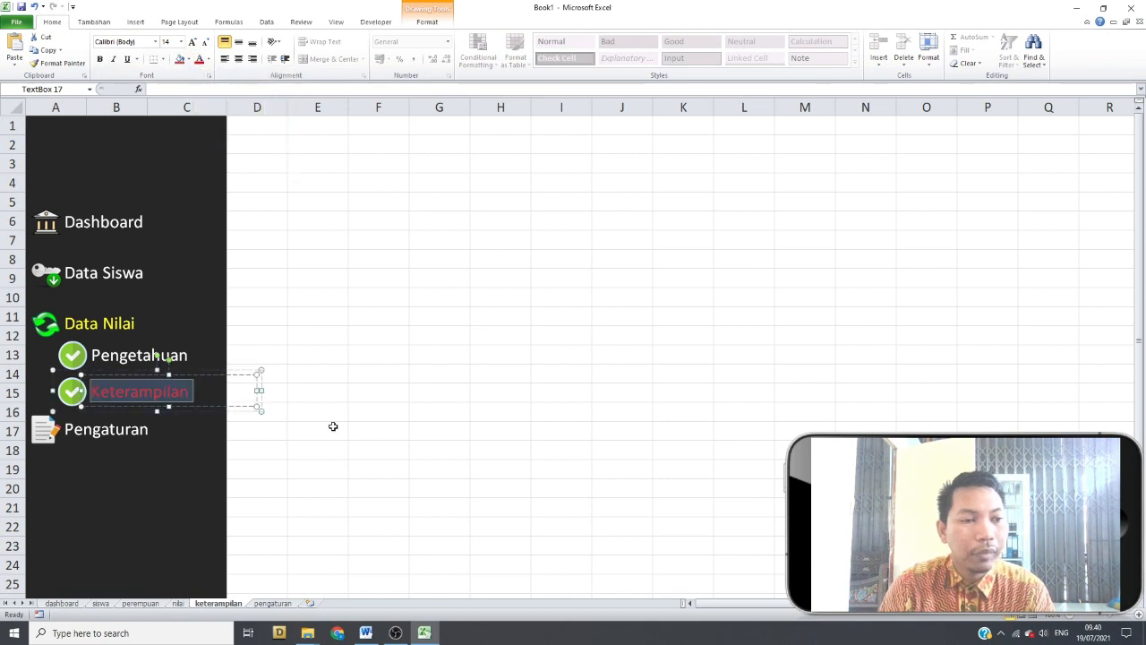
{"action": "left_click", "coordinate": [333, 427]}
{"action": "key", "text": "ctrl+Home"}
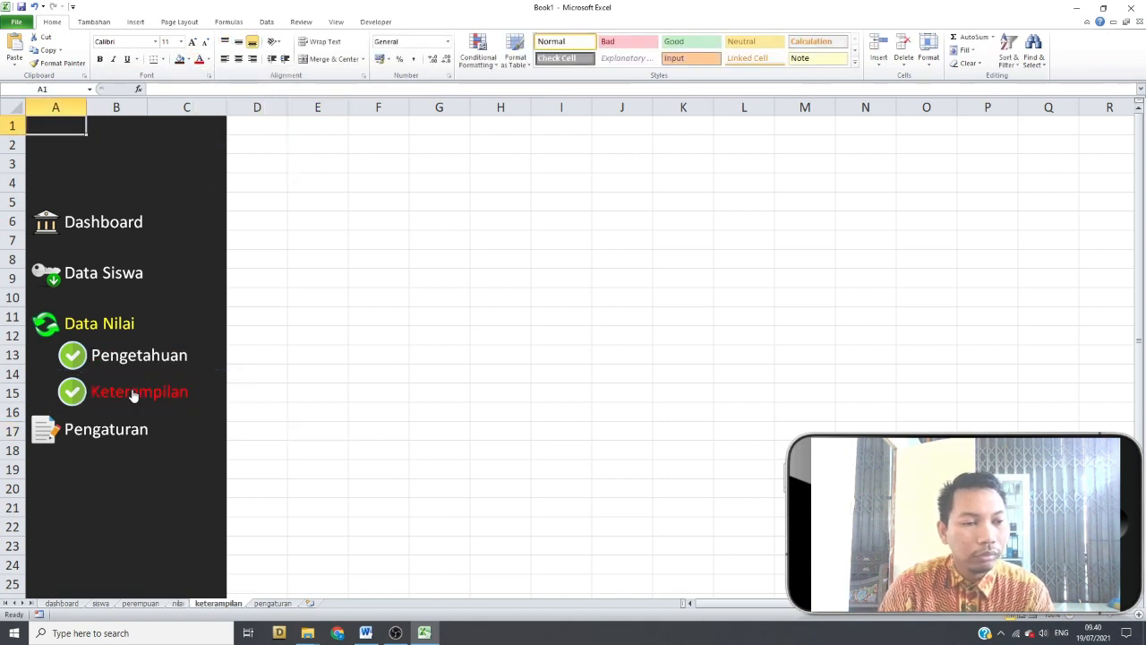
Test the sidebar links for Dashboard, Data Siswa, Laki-laki, perempuan, Data Nilai, Keterampilan and Pengaturan
{"action": "left_click", "coordinate": [109, 224]}
{"action": "scroll", "coordinate": [474, 518], "scroll_direction": "down", "scroll_amount": 1}
{"action": "scroll", "coordinate": [474, 518], "scroll_direction": "up", "scroll_amount": 1}
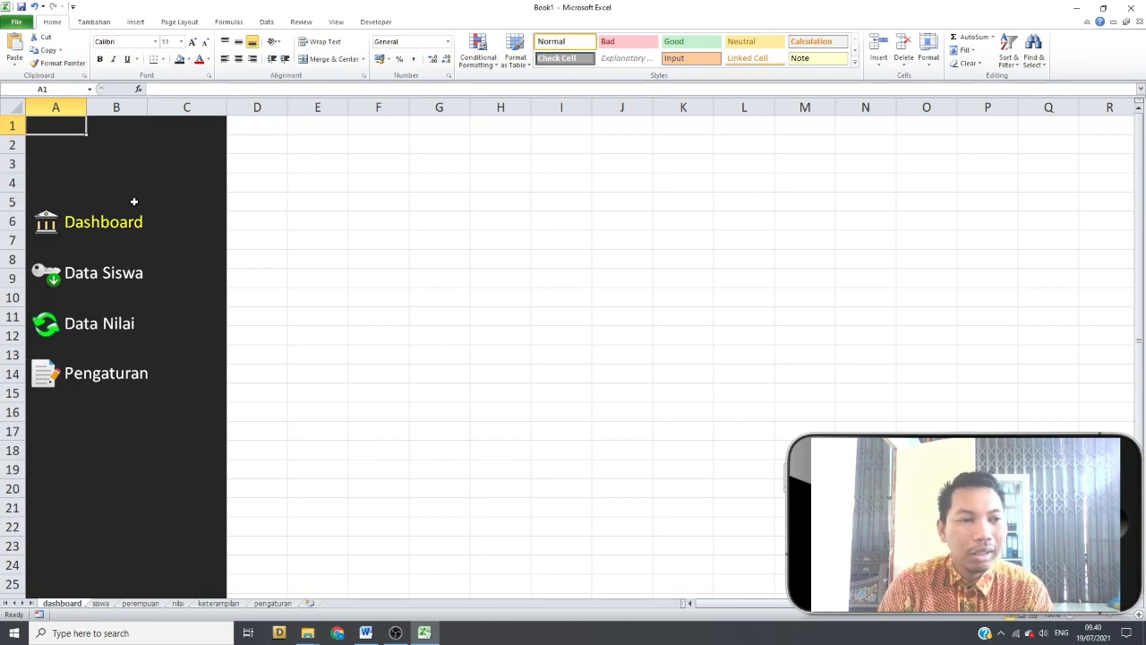
{"action": "left_click", "coordinate": [125, 279]}
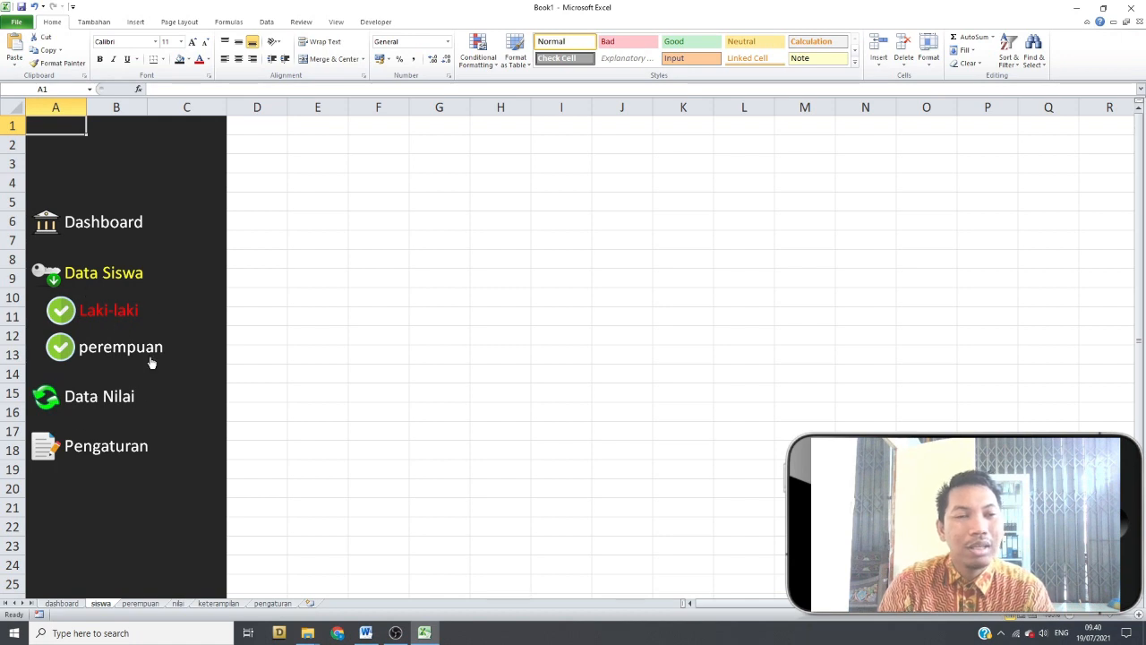
{"action": "left_click", "coordinate": [116, 349]}
{"action": "left_click", "coordinate": [98, 315]}
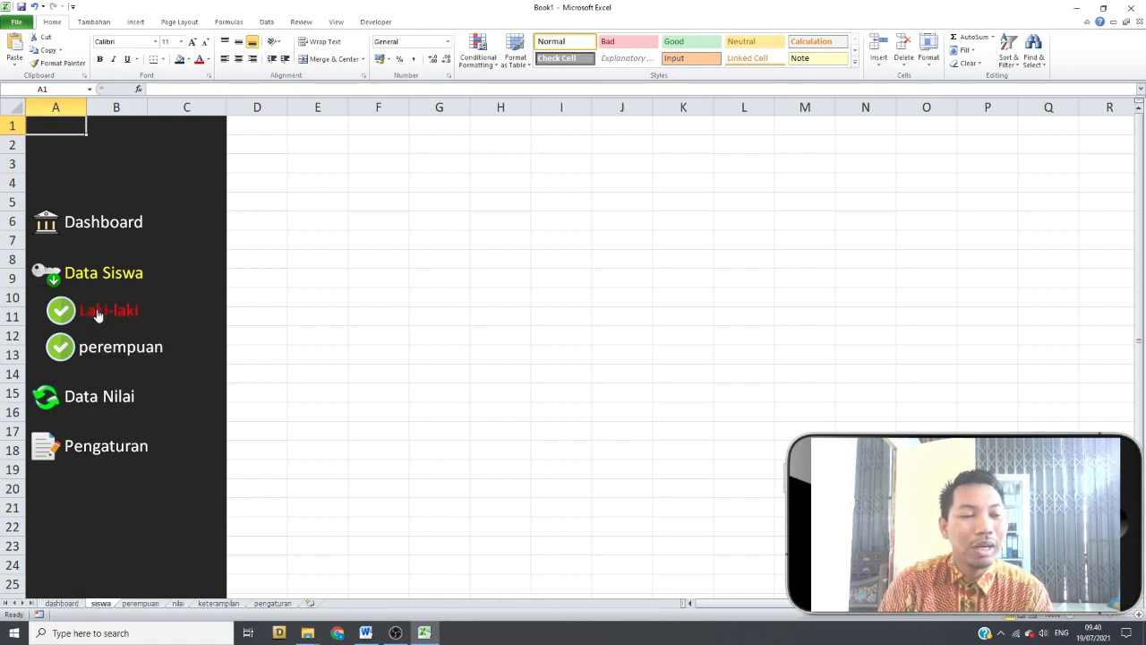
{"action": "left_click", "coordinate": [102, 349]}
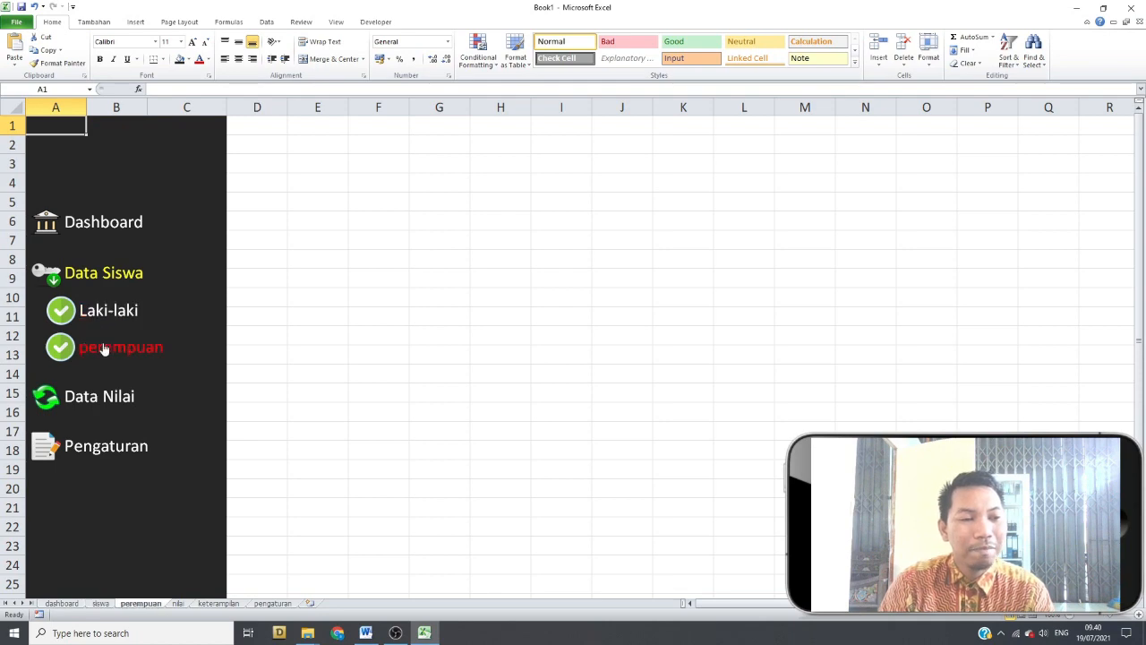
{"action": "left_click", "coordinate": [111, 403]}
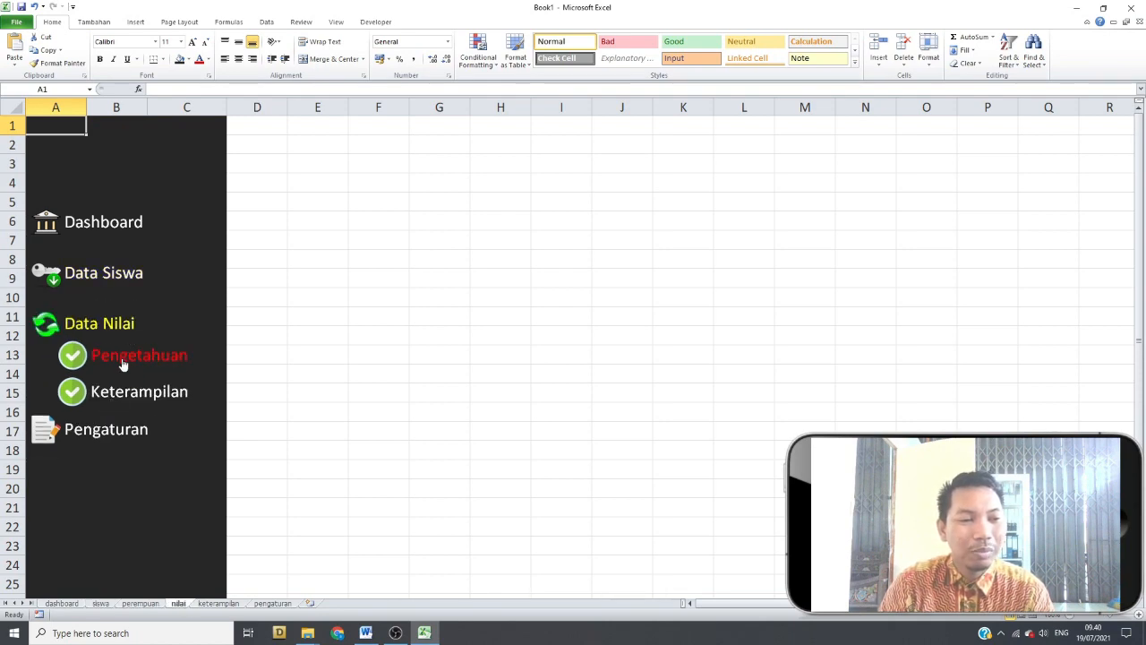
{"action": "left_click", "coordinate": [133, 396]}
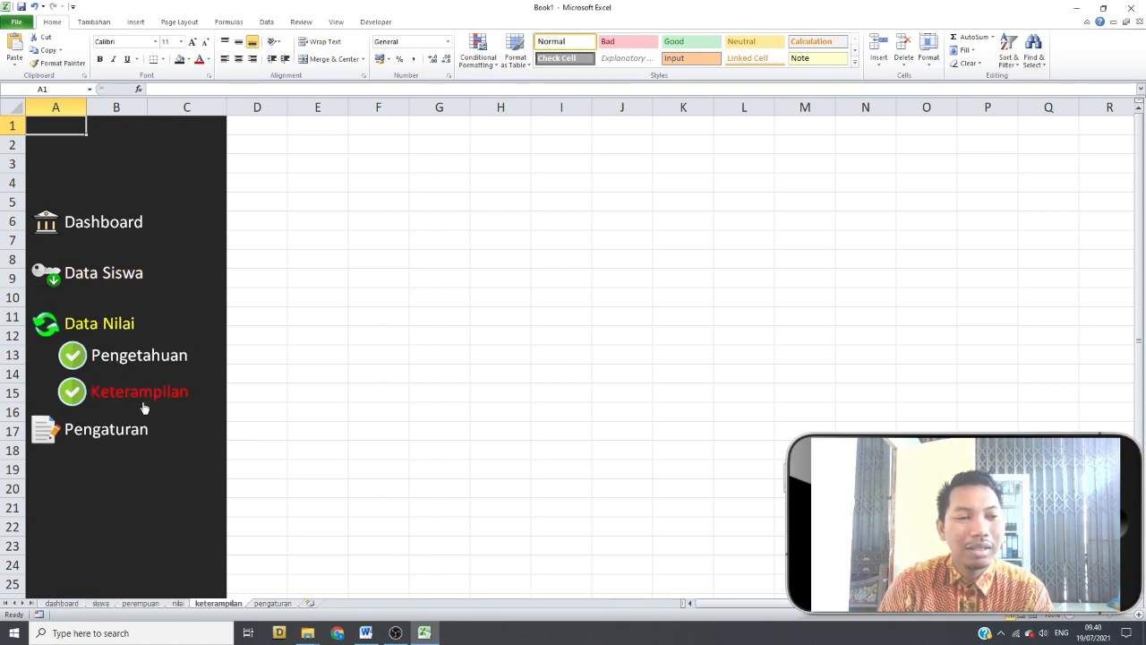
{"action": "left_click", "coordinate": [67, 429]}
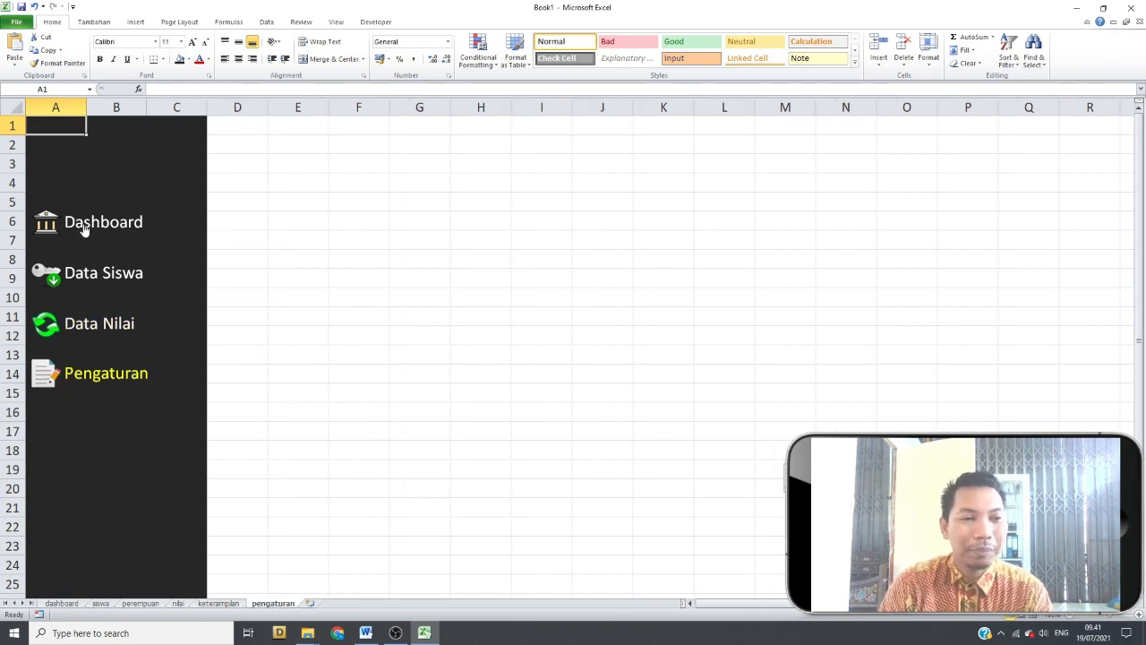
Recheck page switching from Data Siswa and its submenus to Dashboard, Data Nilai and Pengaturan
{"action": "left_click", "coordinate": [134, 276]}
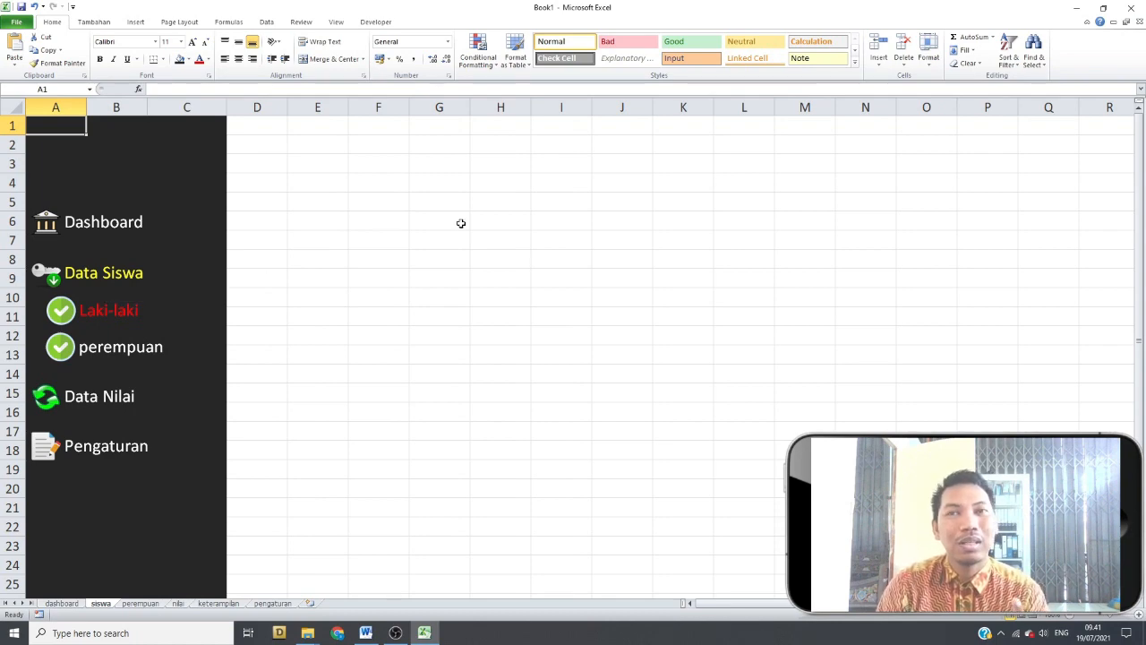
{"action": "left_click", "coordinate": [122, 347]}
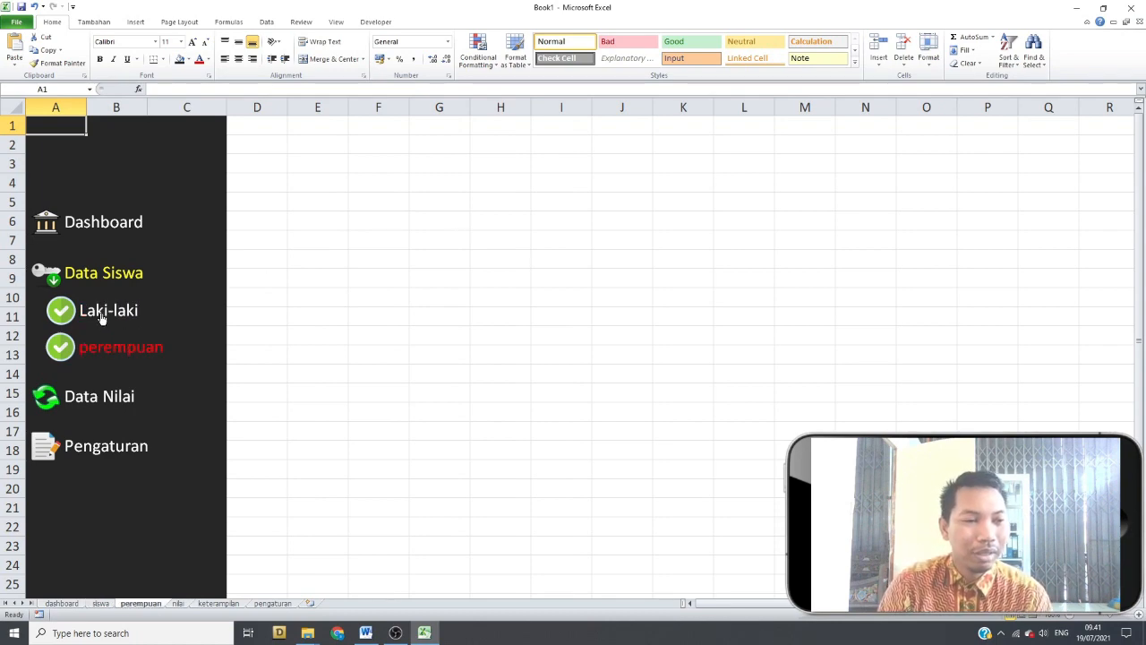
{"action": "left_click", "coordinate": [101, 318]}
{"action": "left_click", "coordinate": [90, 224]}
{"action": "left_click", "coordinate": [113, 273]}
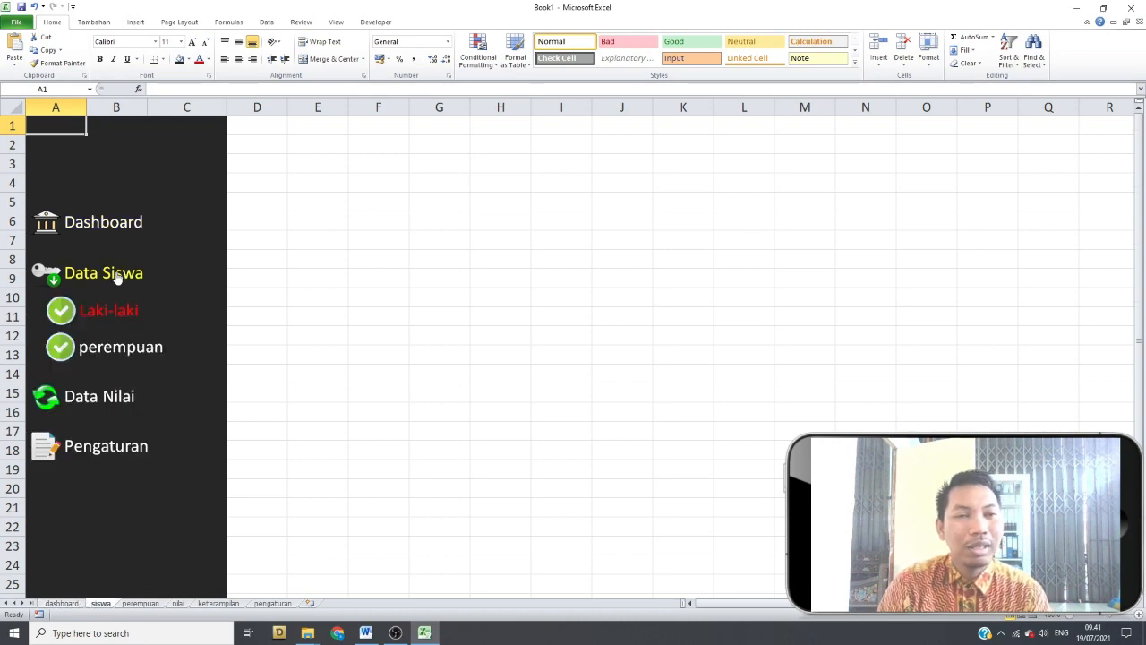
{"action": "left_click", "coordinate": [129, 347]}
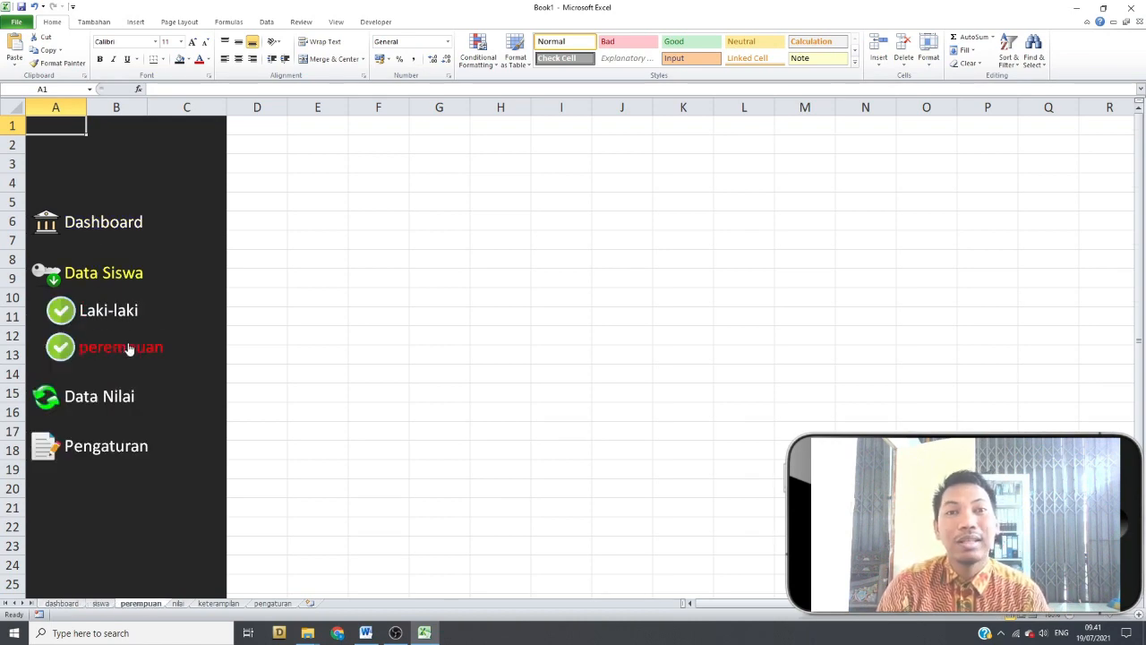
{"action": "left_click", "coordinate": [103, 394]}
{"action": "left_click", "coordinate": [108, 430]}
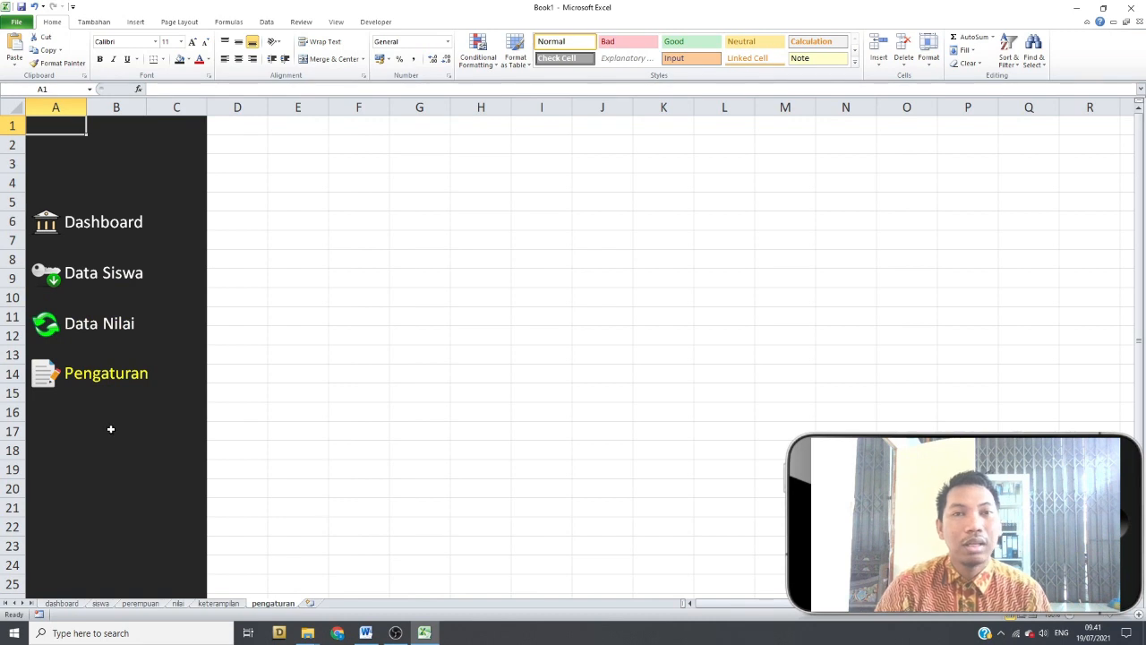